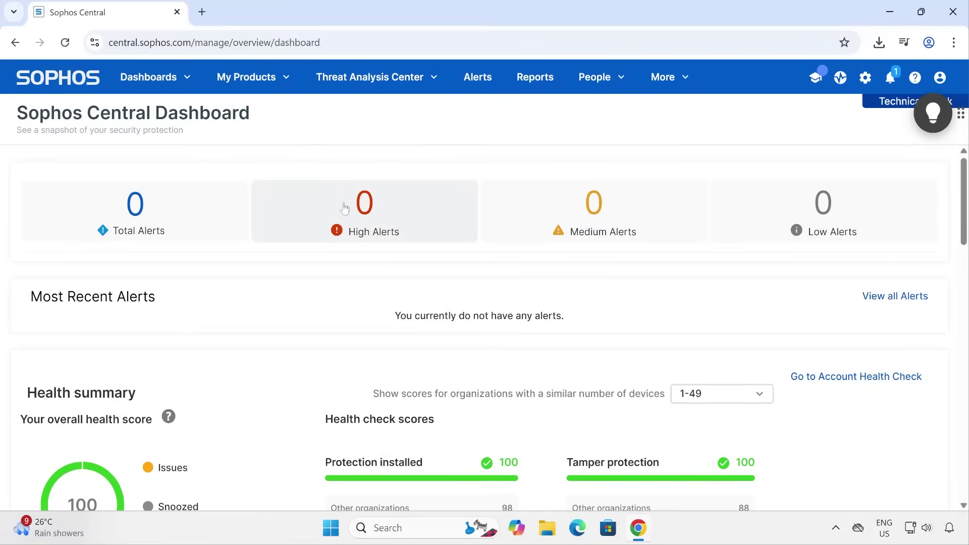
Open the Endpoint Protection policies and view the Base Policy - Web Control policy
{"action": "left_click", "coordinate": [247, 77]}
{"action": "mouse_move", "coordinate": [254, 129]}
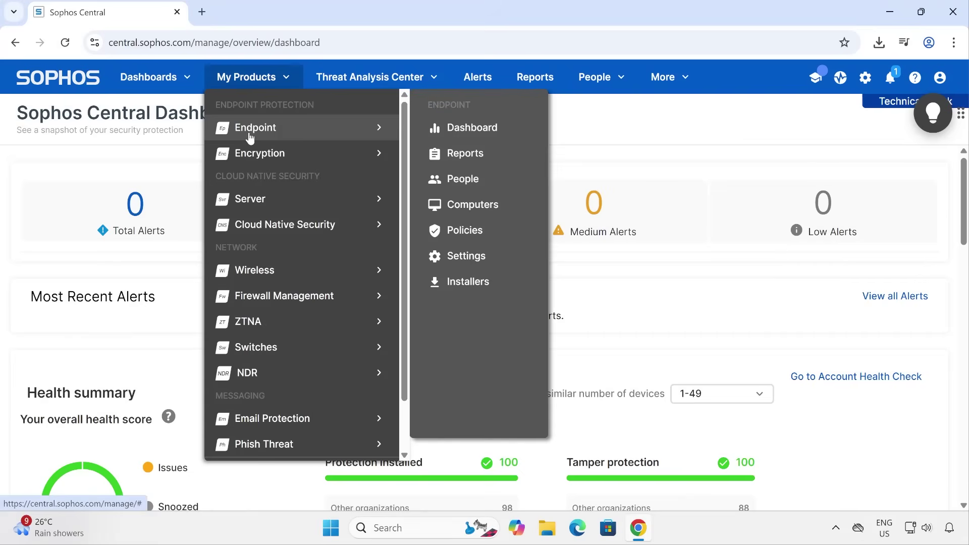
{"action": "left_click", "coordinate": [478, 239]}
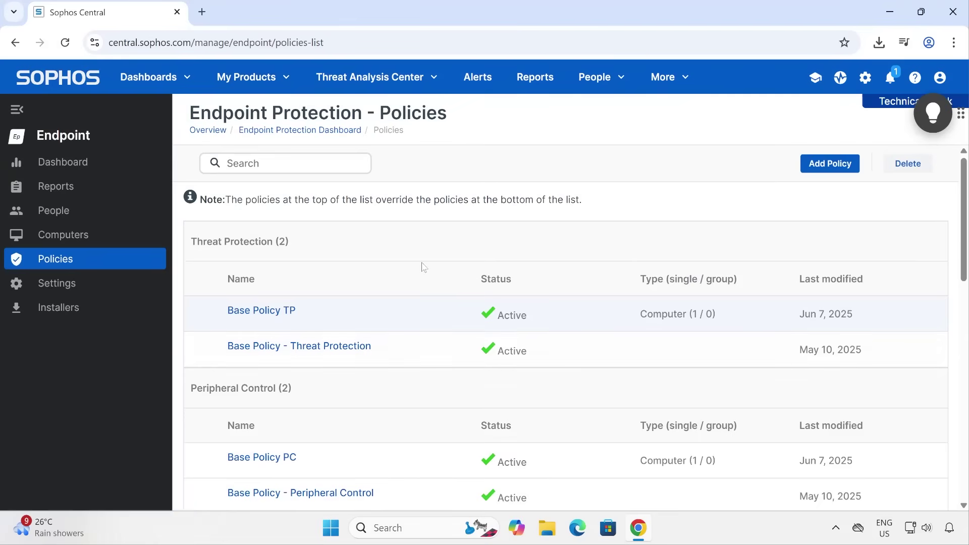
{"action": "scroll", "coordinate": [422, 283], "scroll_direction": "down", "scroll_amount": 9}
{"action": "scroll", "coordinate": [312, 419], "scroll_direction": "down", "scroll_amount": 2}
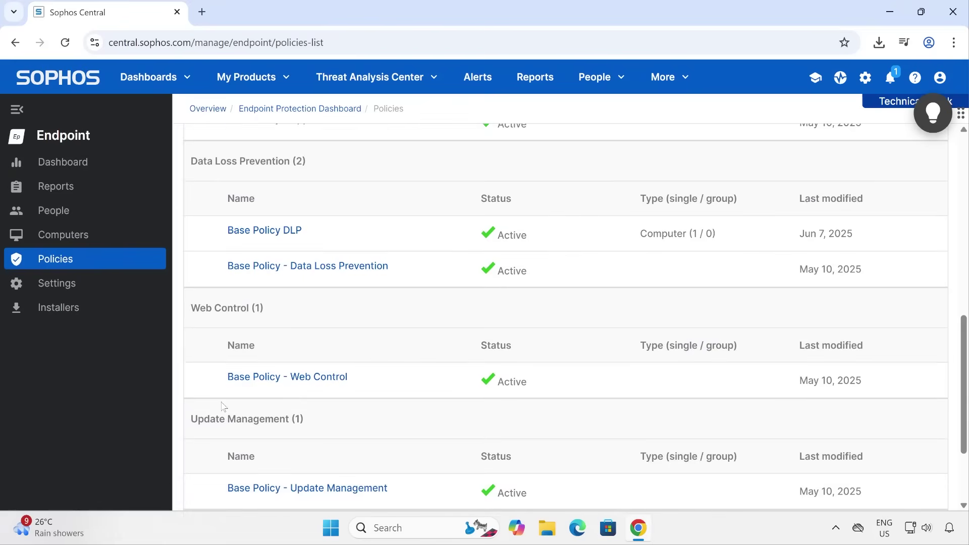
{"action": "left_click", "coordinate": [262, 382]}
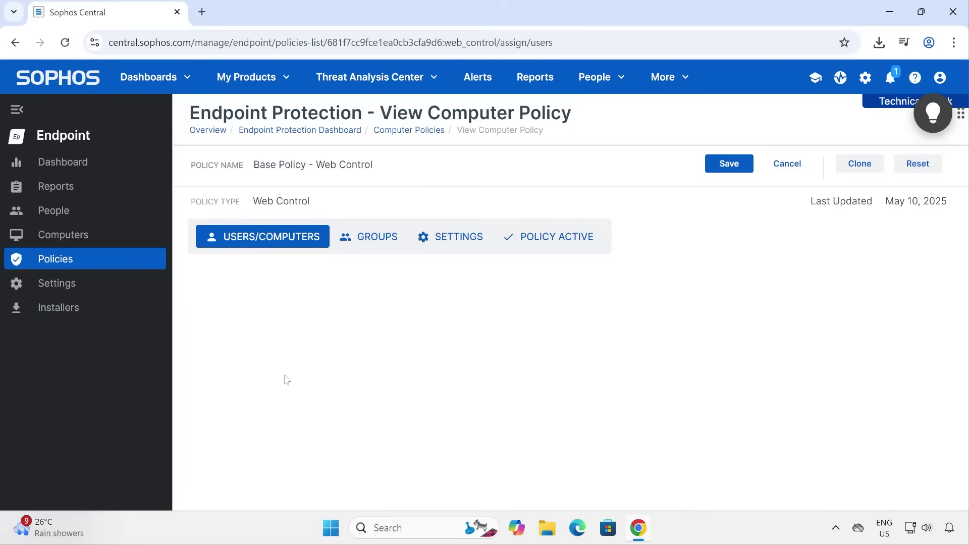
Clone the web control base policy under the name Base Policy WC
{"action": "left_click", "coordinate": [858, 163]}
{"action": "left_click_drag", "start_coordinate": [393, 306], "coordinate": [356, 299]}
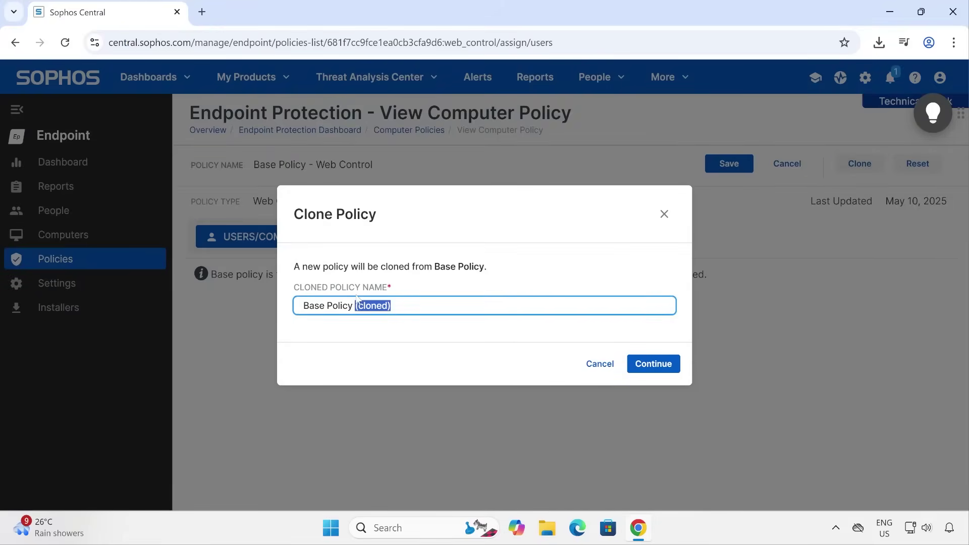
{"action": "type", "text": "WC"}
{"action": "key", "text": "ctrl+shift+Left"}
{"action": "left_click", "coordinate": [652, 365]}
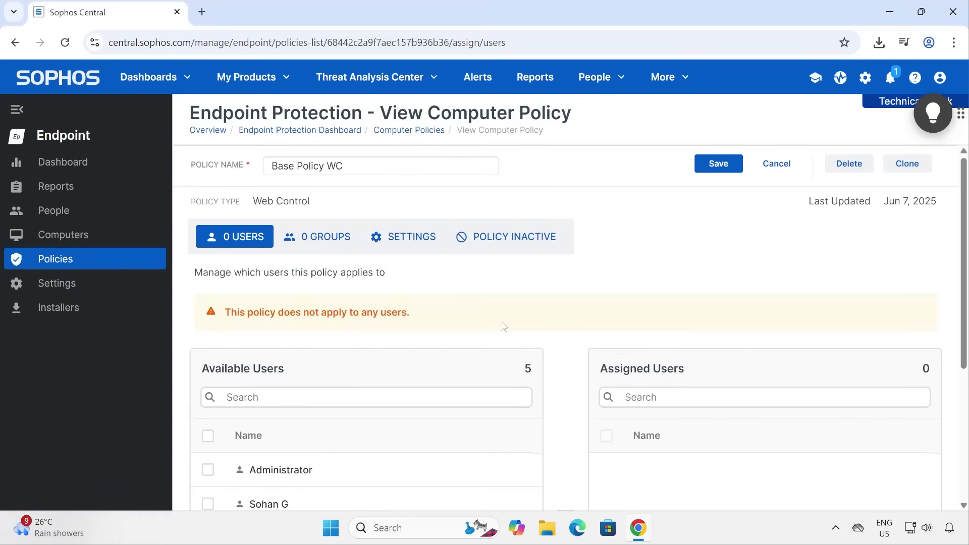
Assign all available users to the Base Policy WC policy
{"action": "scroll", "coordinate": [585, 427], "scroll_direction": "down", "scroll_amount": 2}
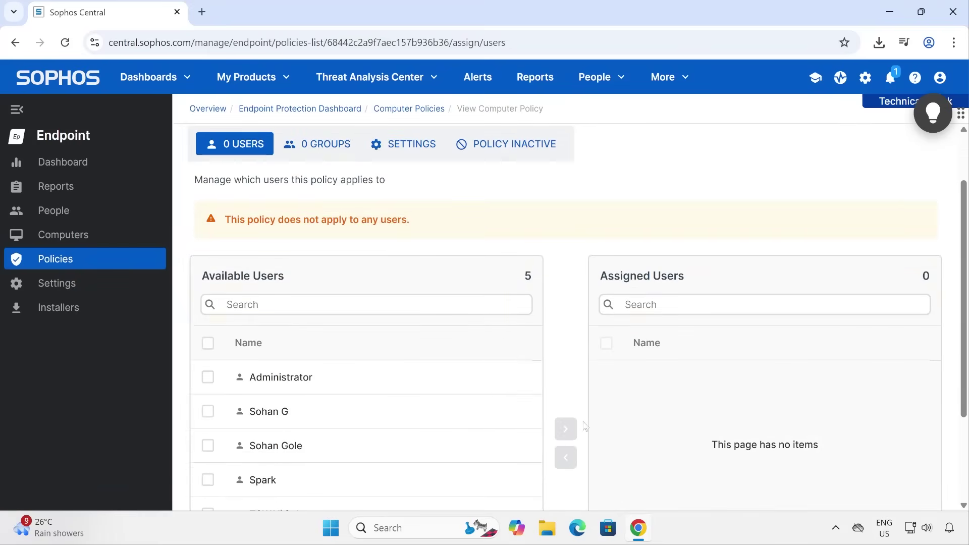
{"action": "left_click", "coordinate": [208, 343]}
{"action": "left_click", "coordinate": [565, 430]}
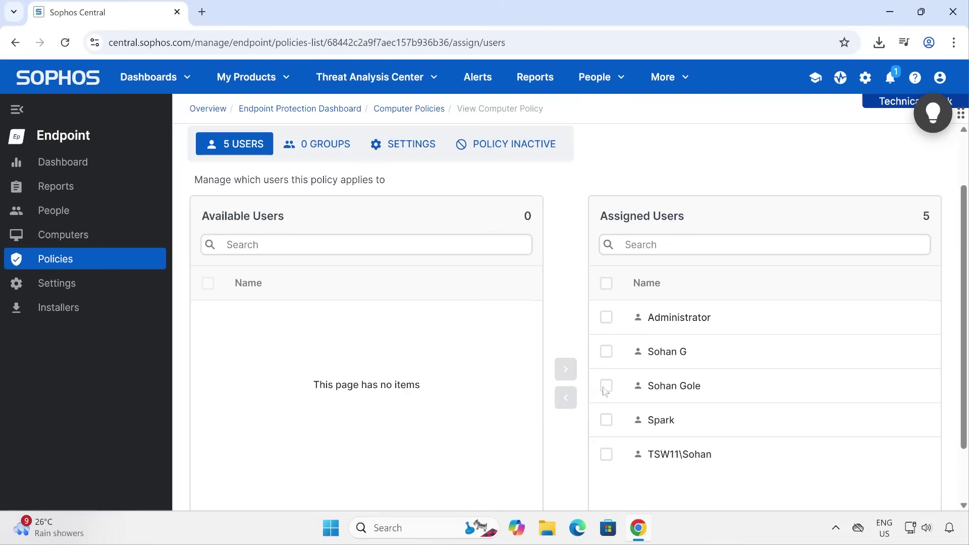
{"action": "scroll", "coordinate": [541, 362], "scroll_direction": "up", "scroll_amount": 2}
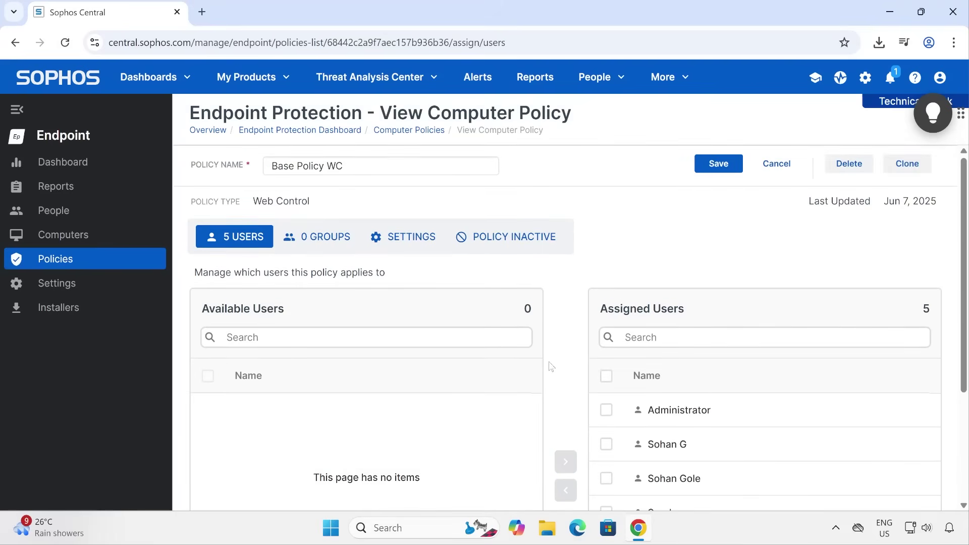
{"action": "scroll", "coordinate": [551, 366], "scroll_direction": "down", "scroll_amount": 3}
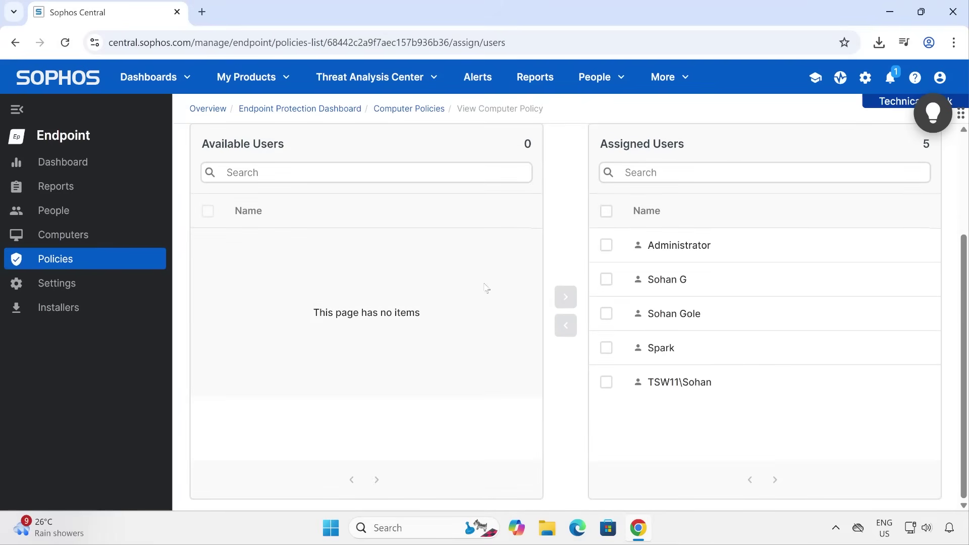
{"action": "scroll", "coordinate": [444, 383], "scroll_direction": "up", "scroll_amount": 3}
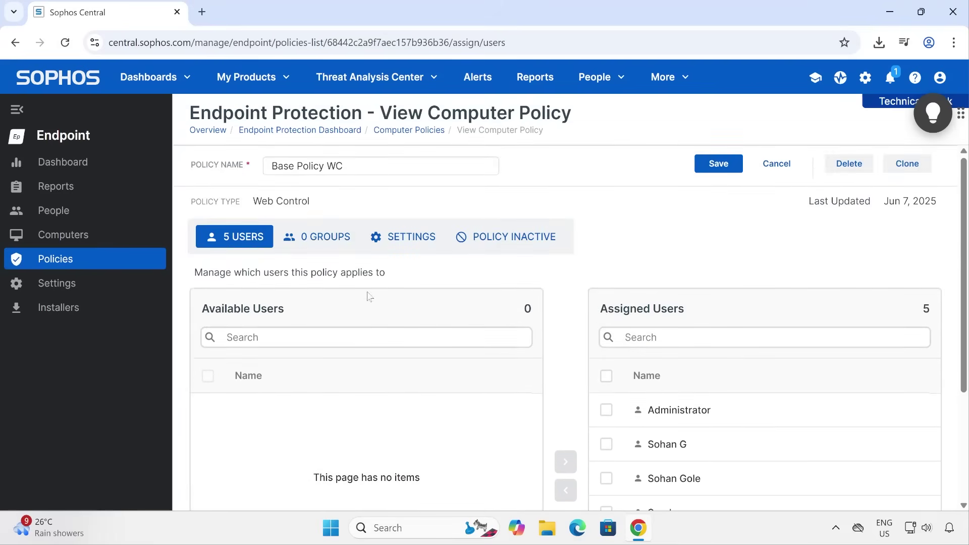
Look over the user groups available for Base Policy WC and set the policy to active
{"action": "left_click", "coordinate": [328, 250]}
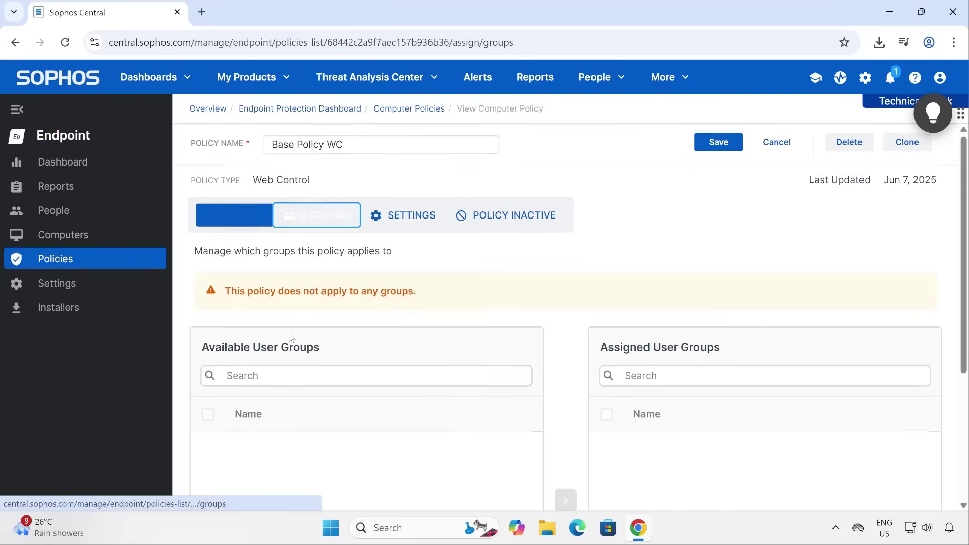
{"action": "scroll", "coordinate": [376, 348], "scroll_direction": "down", "scroll_amount": 3}
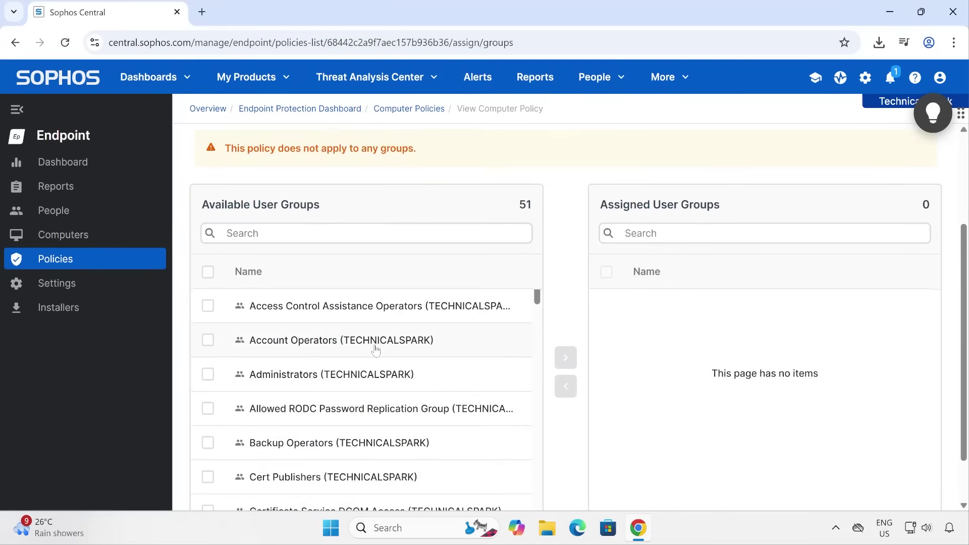
{"action": "scroll", "coordinate": [375, 348], "scroll_direction": "up", "scroll_amount": 3}
{"action": "left_click", "coordinate": [414, 240]}
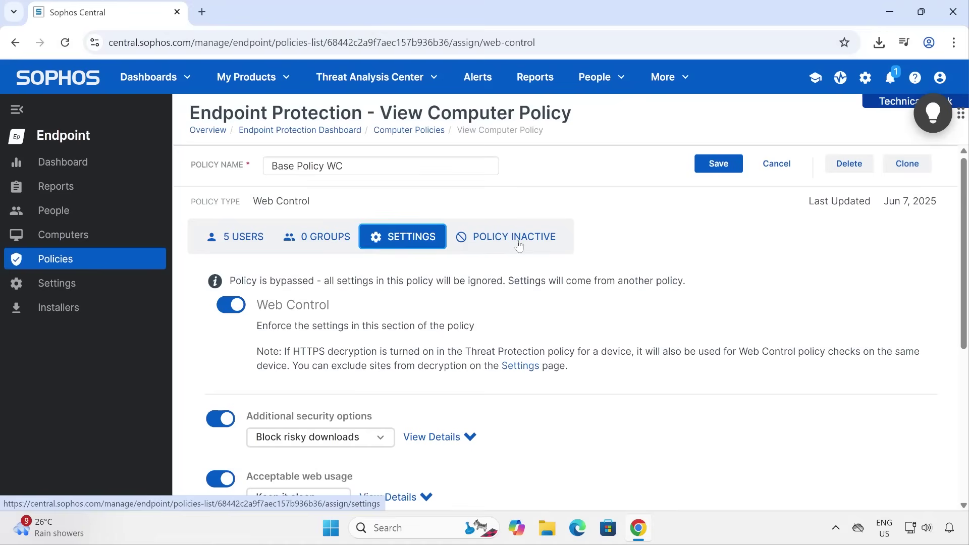
{"action": "left_click", "coordinate": [519, 244]}
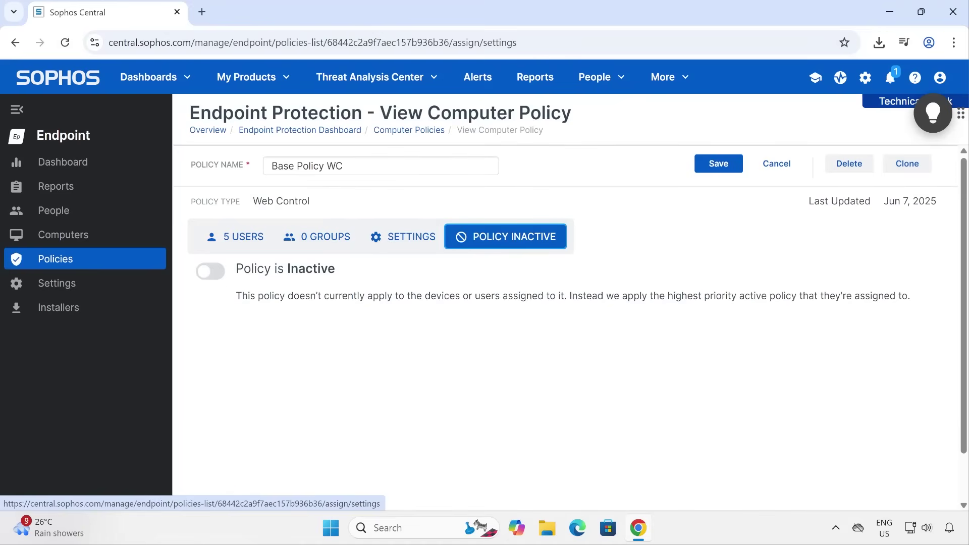
{"action": "left_click", "coordinate": [210, 271]}
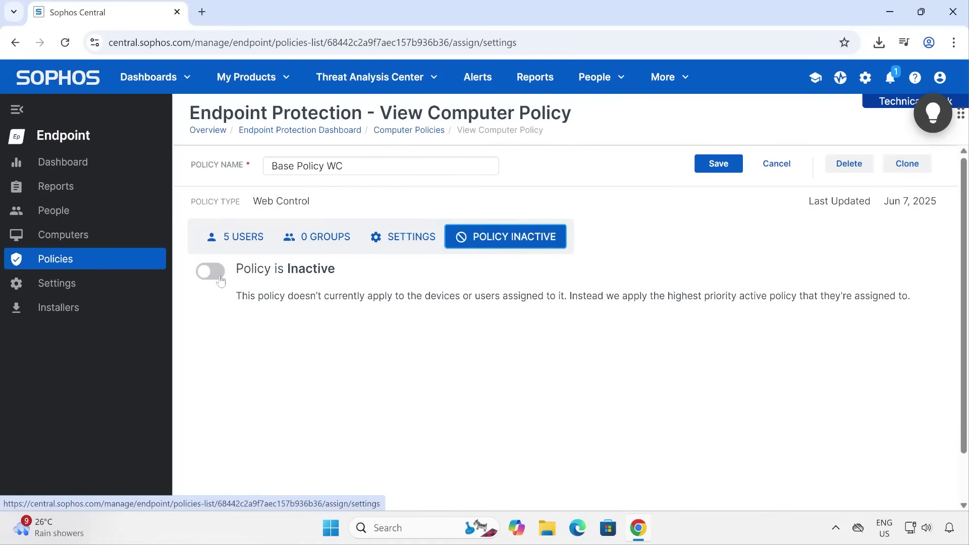
Open the policy's web control settings and expand the details of Additional security options
{"action": "left_click", "coordinate": [406, 241]}
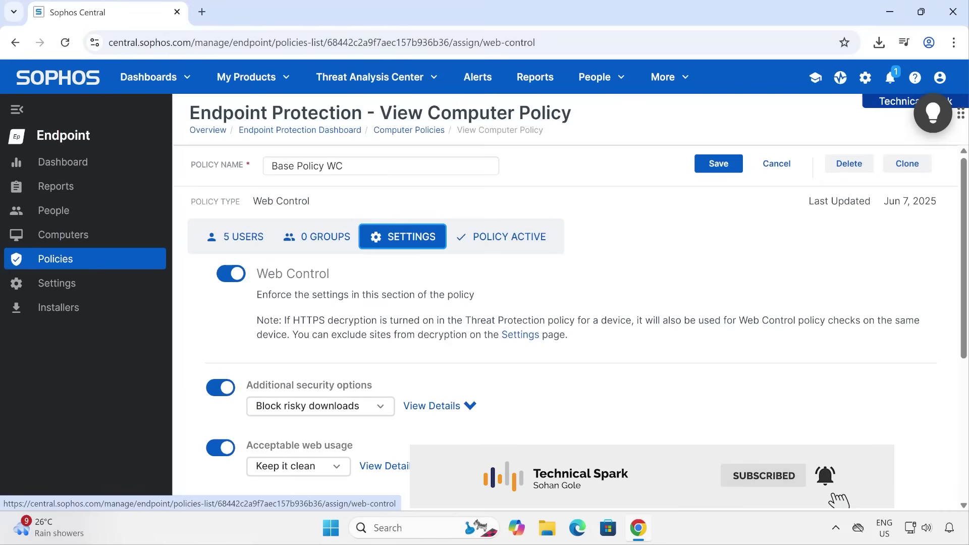
{"action": "scroll", "coordinate": [457, 312], "scroll_direction": "down", "scroll_amount": 2}
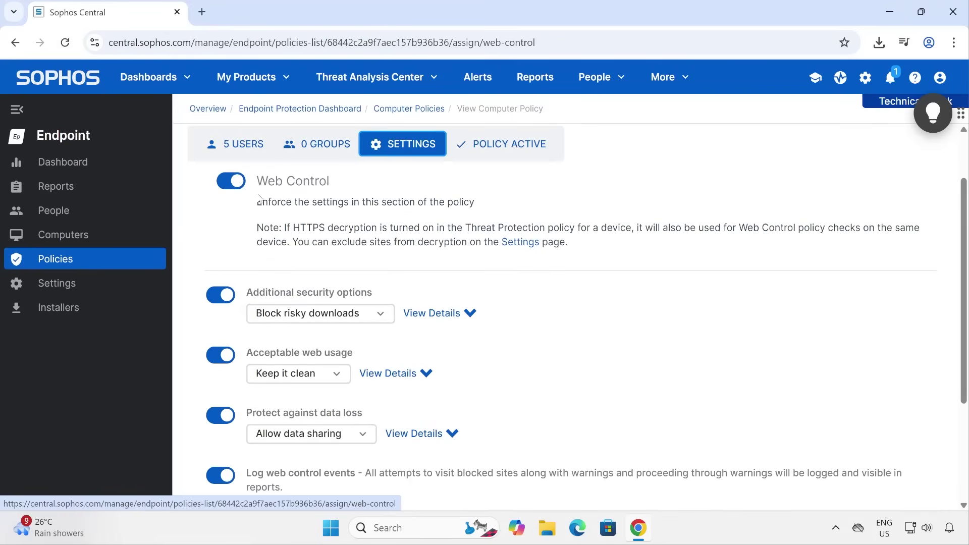
{"action": "left_click_drag", "start_coordinate": [277, 193], "coordinate": [333, 181]}
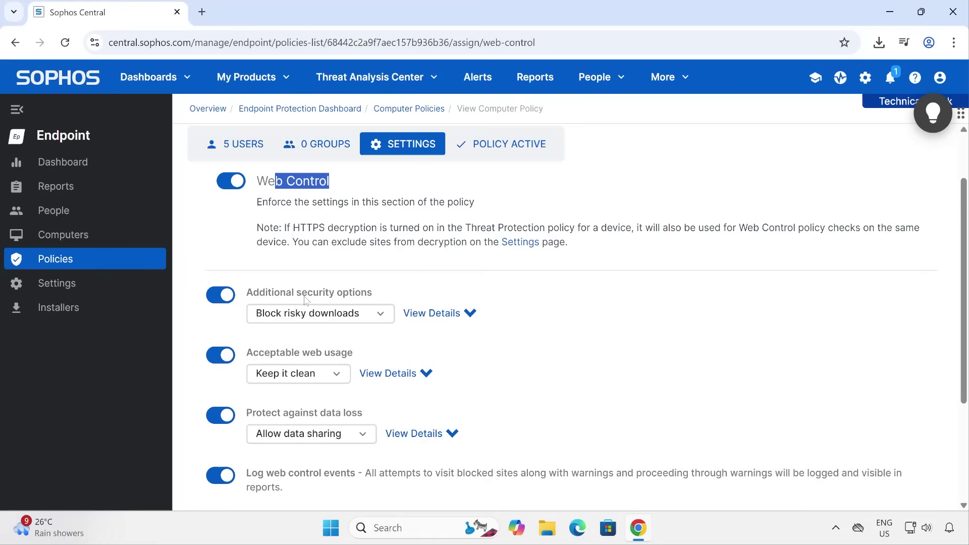
{"action": "left_click_drag", "start_coordinate": [296, 298], "coordinate": [395, 287]}
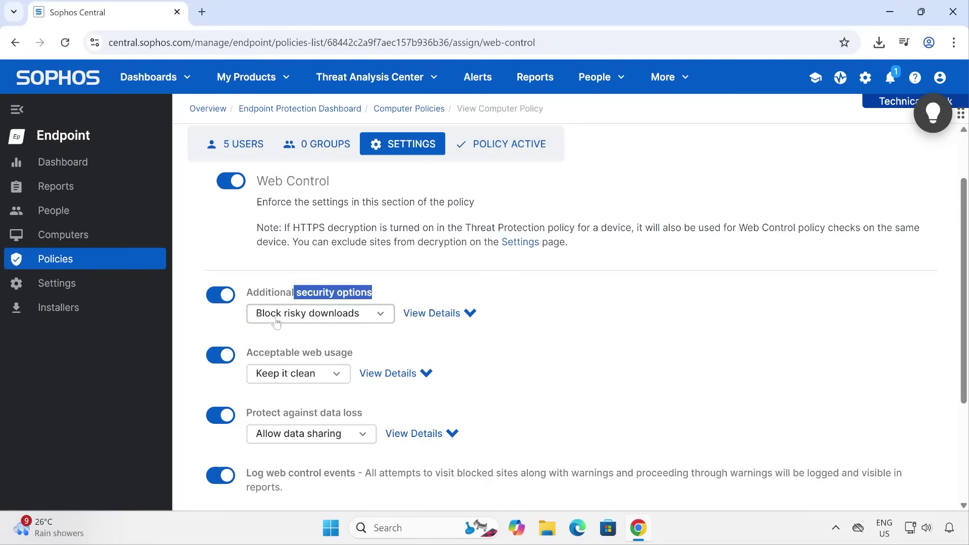
{"action": "left_click", "coordinate": [464, 314]}
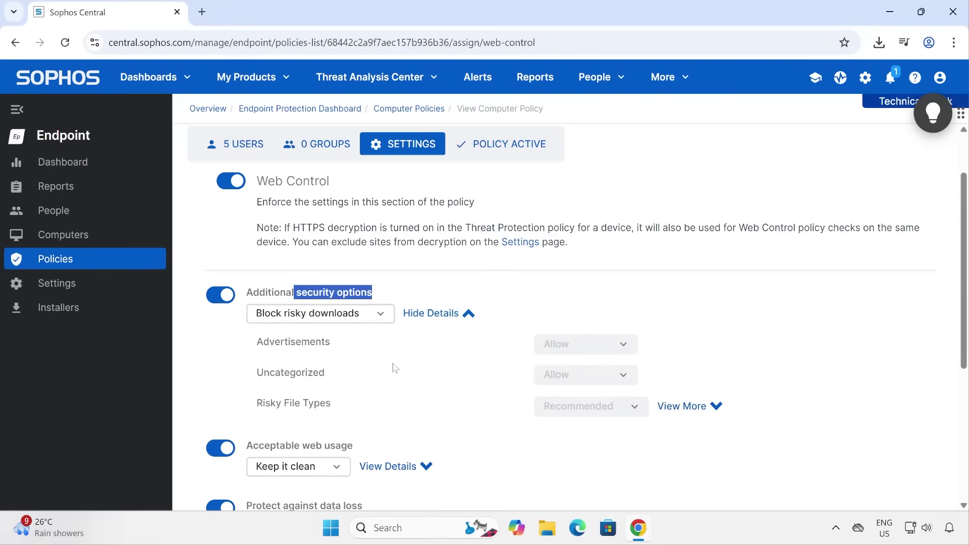
Examine the action set for each risky file type under Additional security options, and collapse the list
{"action": "scroll", "coordinate": [395, 368], "scroll_direction": "down", "scroll_amount": 1}
{"action": "left_click", "coordinate": [718, 336]}
{"action": "scroll", "coordinate": [460, 332], "scroll_direction": "down", "scroll_amount": 3}
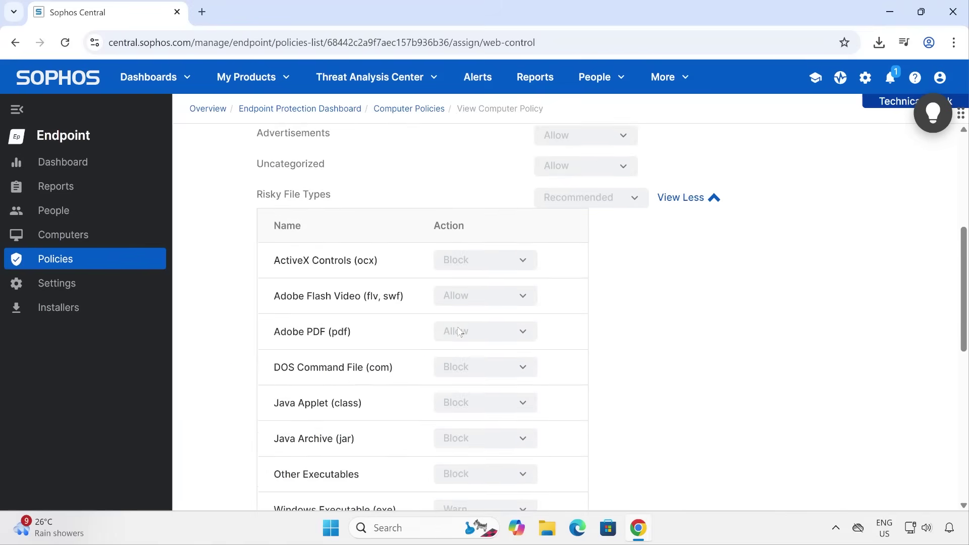
{"action": "scroll", "coordinate": [279, 345], "scroll_direction": "down", "scroll_amount": 1}
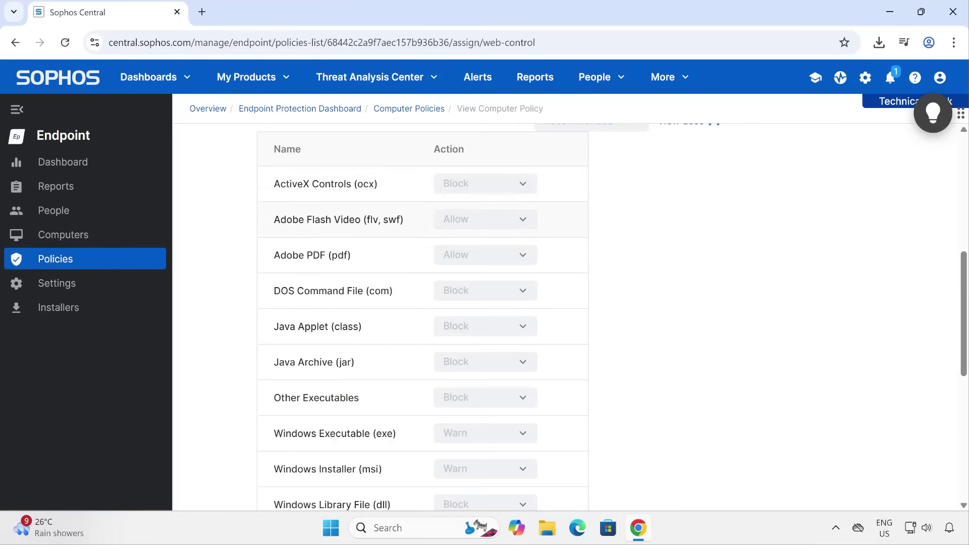
{"action": "scroll", "coordinate": [423, 317], "scroll_direction": "down", "scroll_amount": 2}
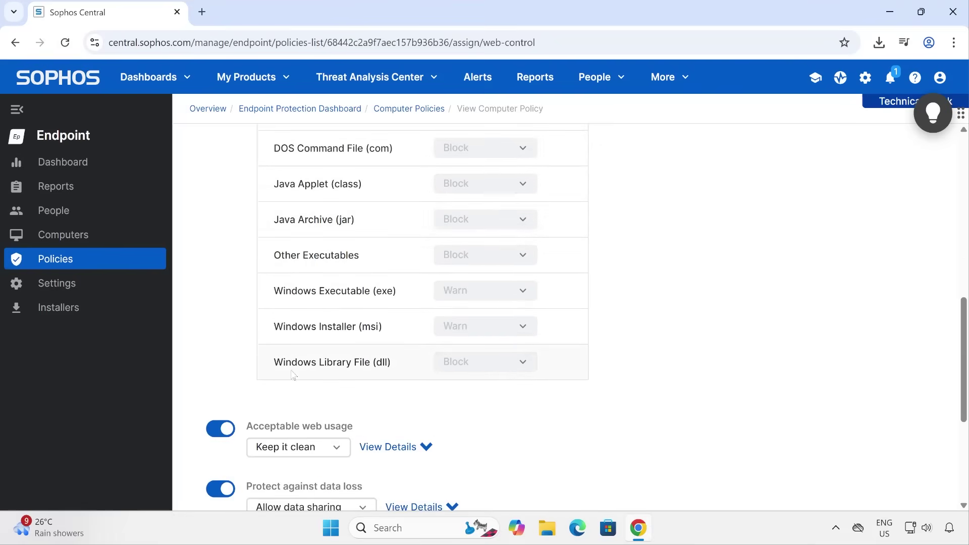
{"action": "scroll", "coordinate": [292, 374], "scroll_direction": "up", "scroll_amount": 2}
{"action": "scroll", "coordinate": [332, 357], "scroll_direction": "up", "scroll_amount": 2}
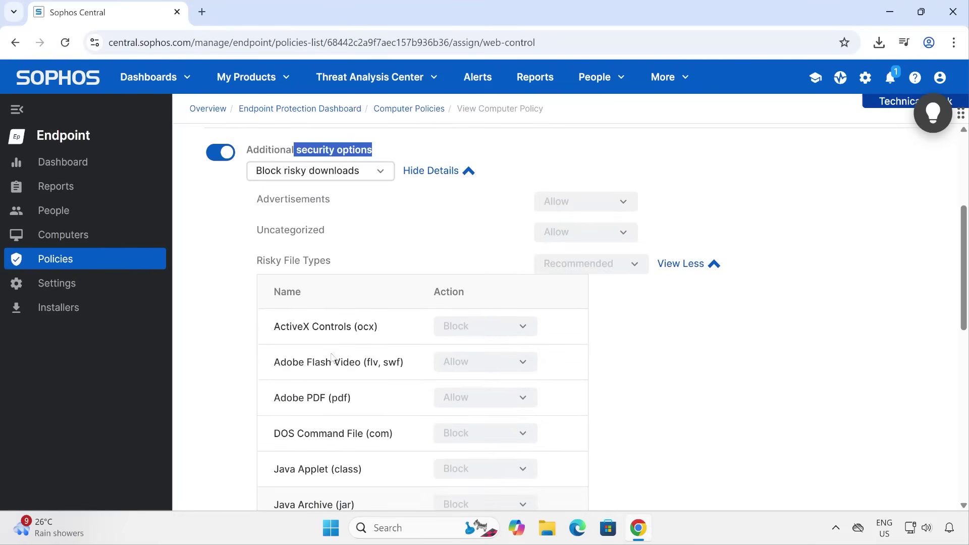
{"action": "scroll", "coordinate": [304, 412], "scroll_direction": "down", "scroll_amount": 3}
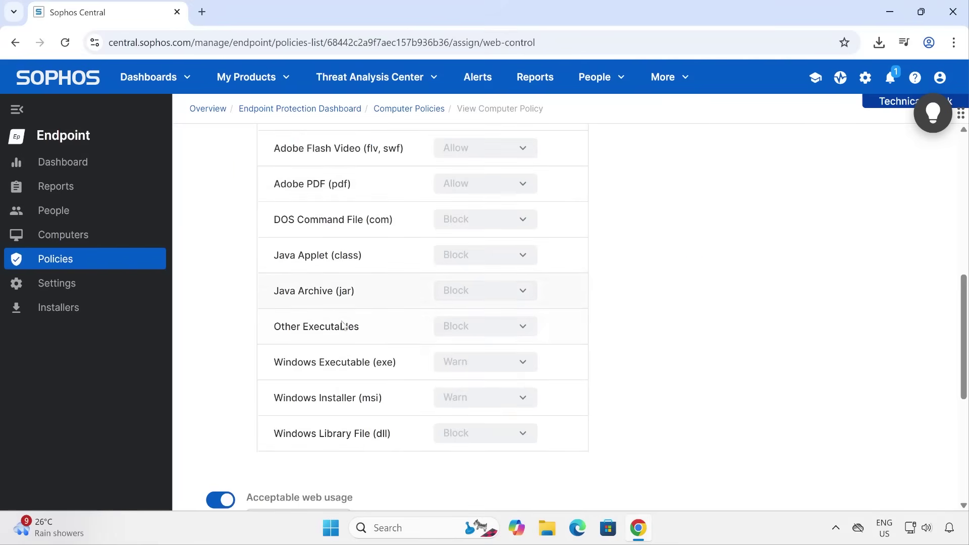
{"action": "scroll", "coordinate": [342, 325], "scroll_direction": "up", "scroll_amount": 2}
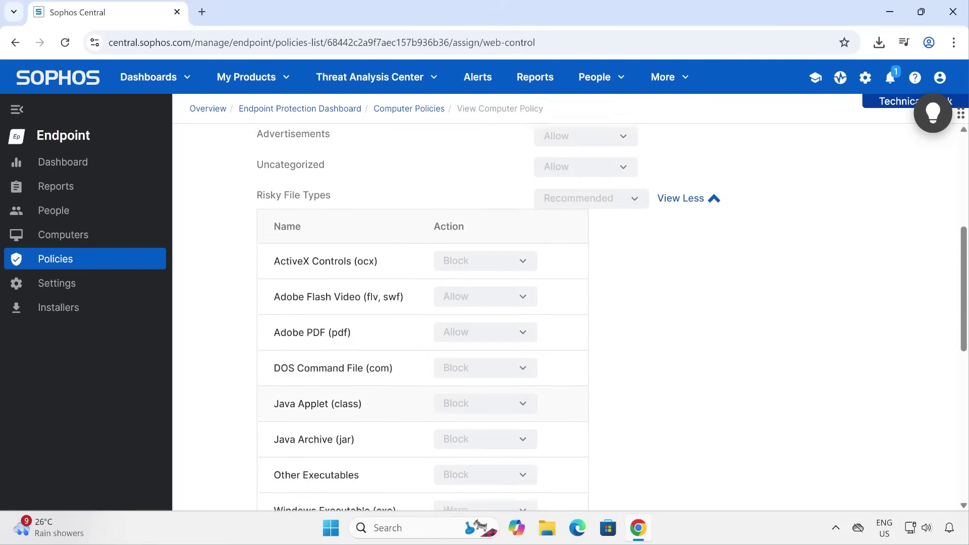
{"action": "scroll", "coordinate": [571, 318], "scroll_direction": "up", "scroll_amount": 3}
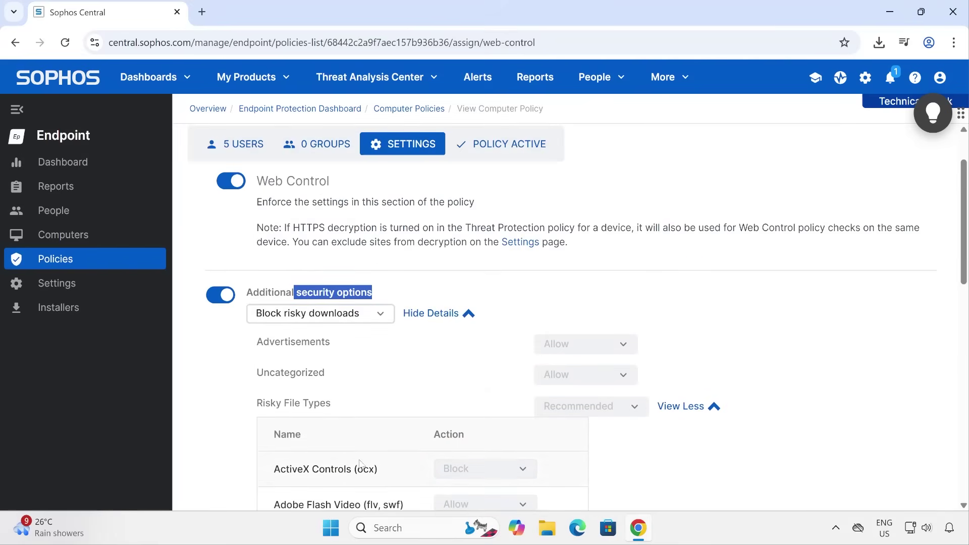
{"action": "left_click", "coordinate": [715, 408]}
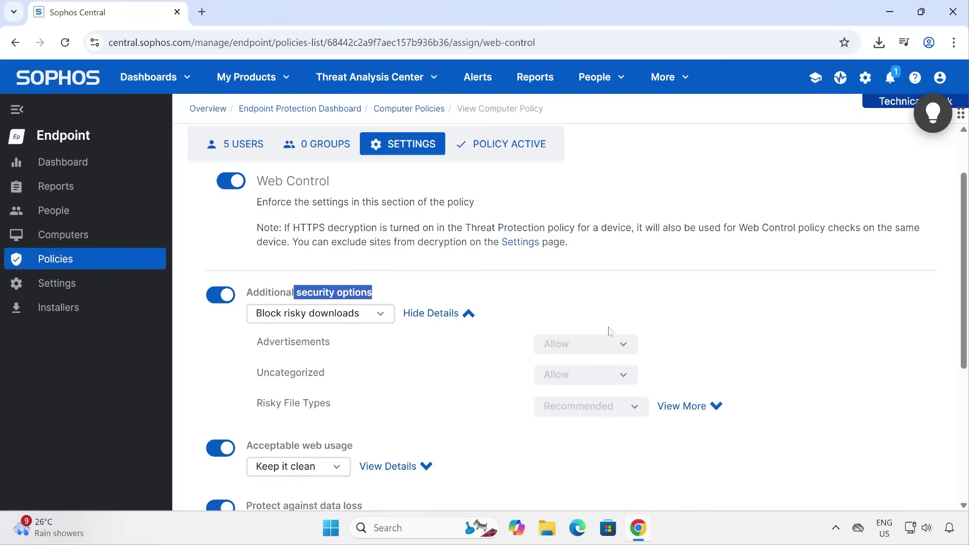
Set Additional security options to "Let me specify..." and view the actions offered for Advertisements
{"action": "left_click", "coordinate": [356, 314]}
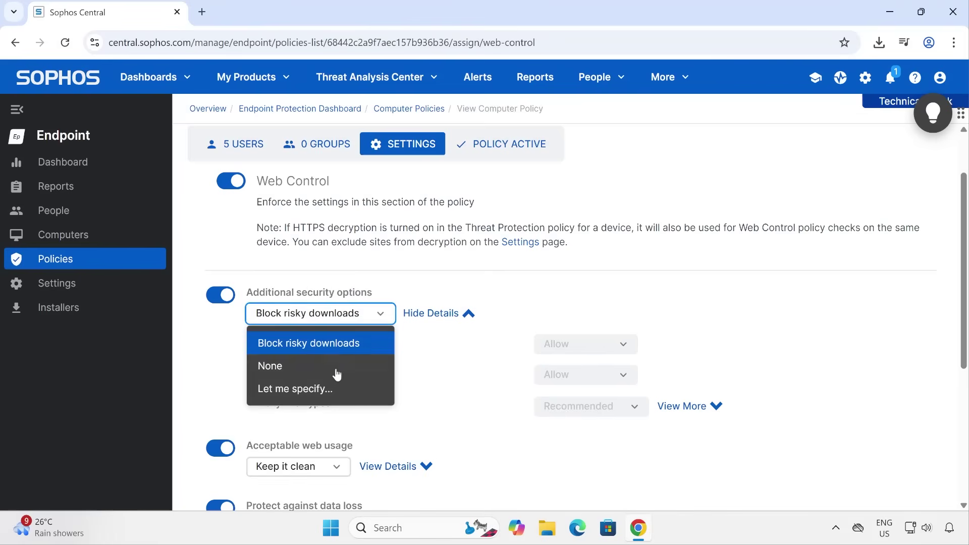
{"action": "left_click", "coordinate": [325, 389]}
{"action": "left_click", "coordinate": [614, 344]}
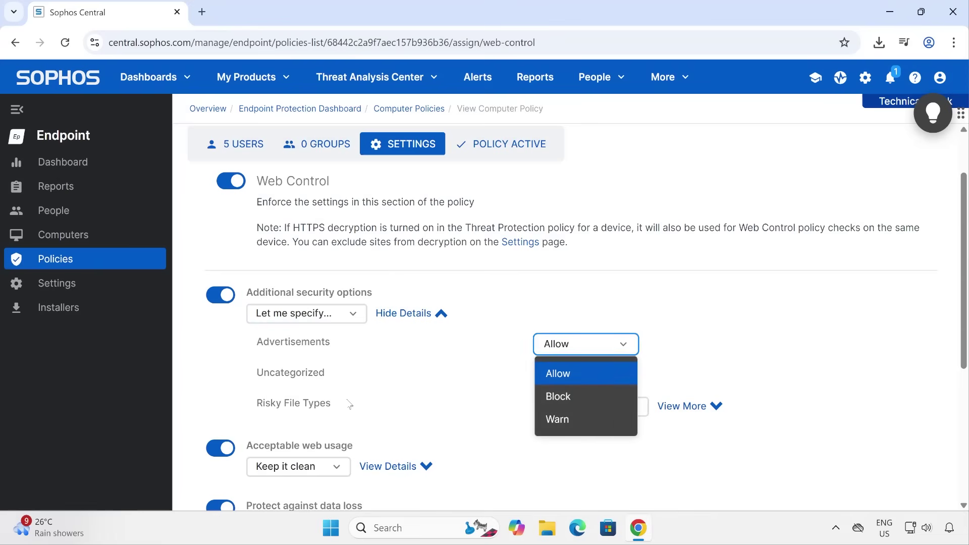
{"action": "left_click_drag", "start_coordinate": [277, 346], "coordinate": [335, 346]}
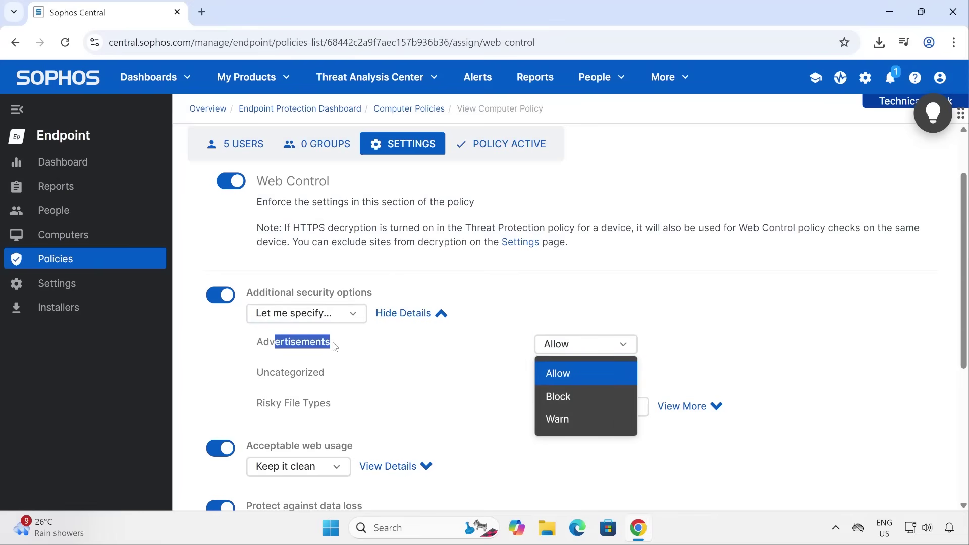
{"action": "left_click", "coordinate": [121, 429]}
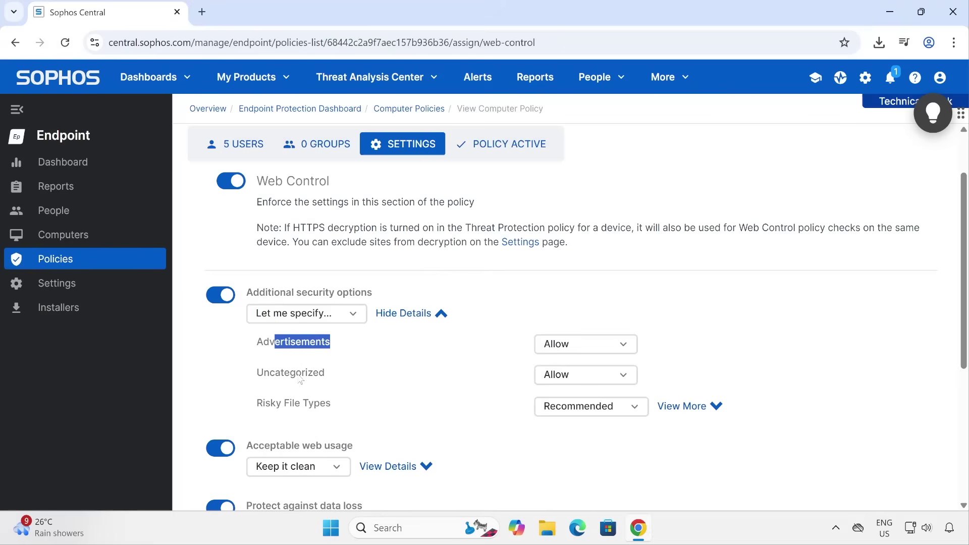
{"action": "left_click", "coordinate": [145, 384]}
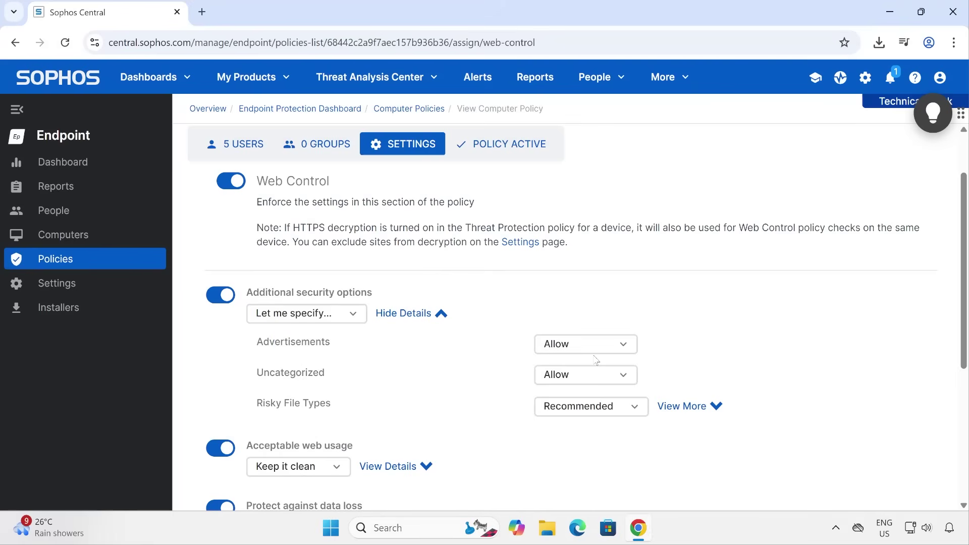
Set Additional security options to "Block risky downloads" and collapse its details
{"action": "left_click", "coordinate": [350, 314]}
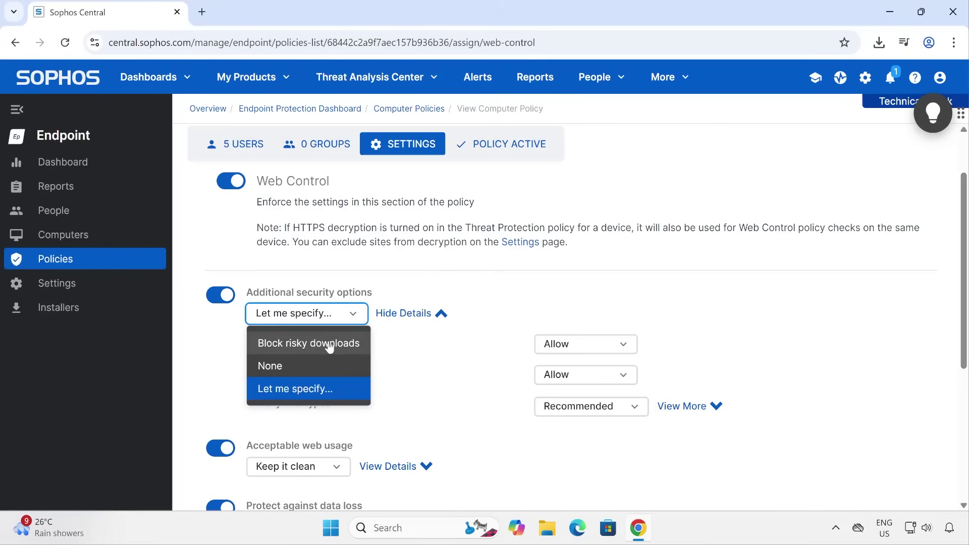
{"action": "left_click", "coordinate": [329, 344]}
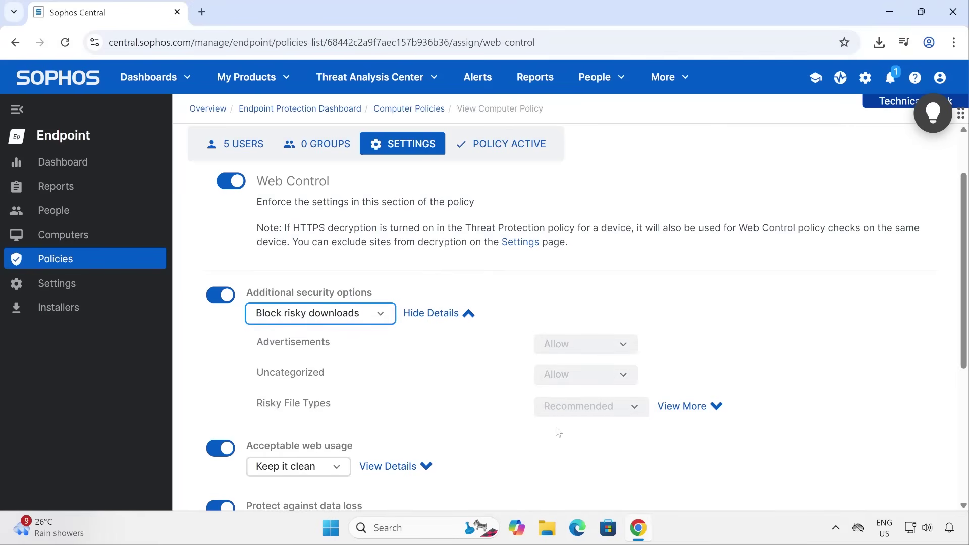
{"action": "scroll", "coordinate": [559, 432], "scroll_direction": "down", "scroll_amount": 3}
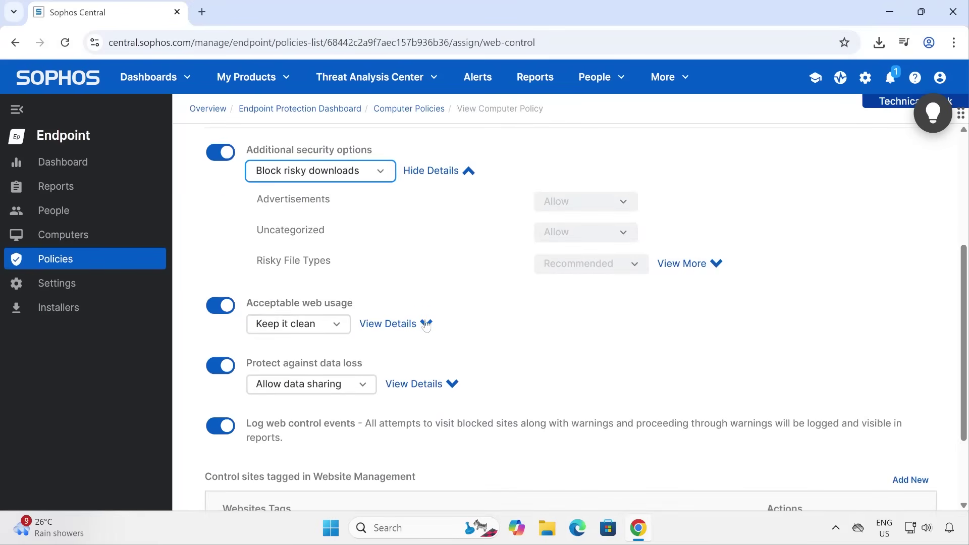
{"action": "left_click", "coordinate": [468, 172]}
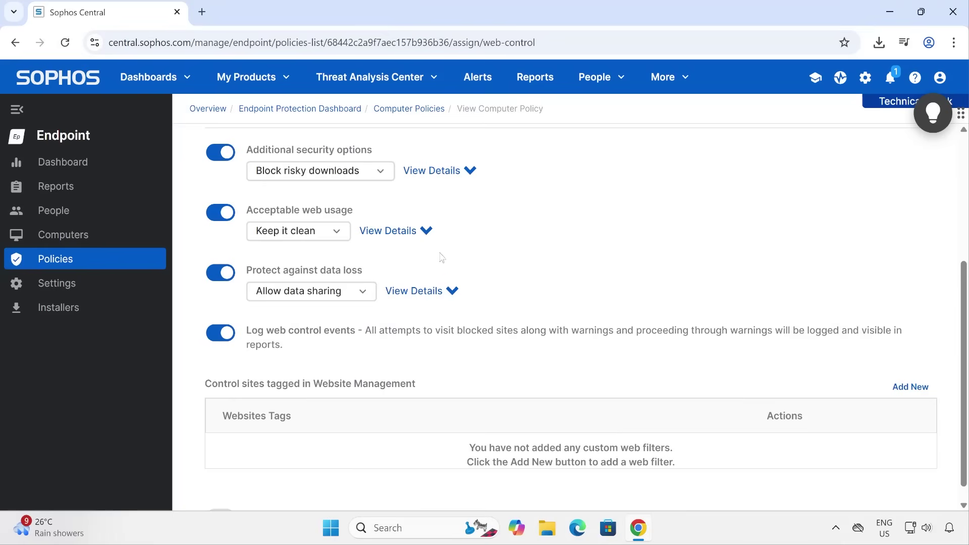
Expand the details of Acceptable web usage and its list of productivity-related categories
{"action": "left_click", "coordinate": [426, 231]}
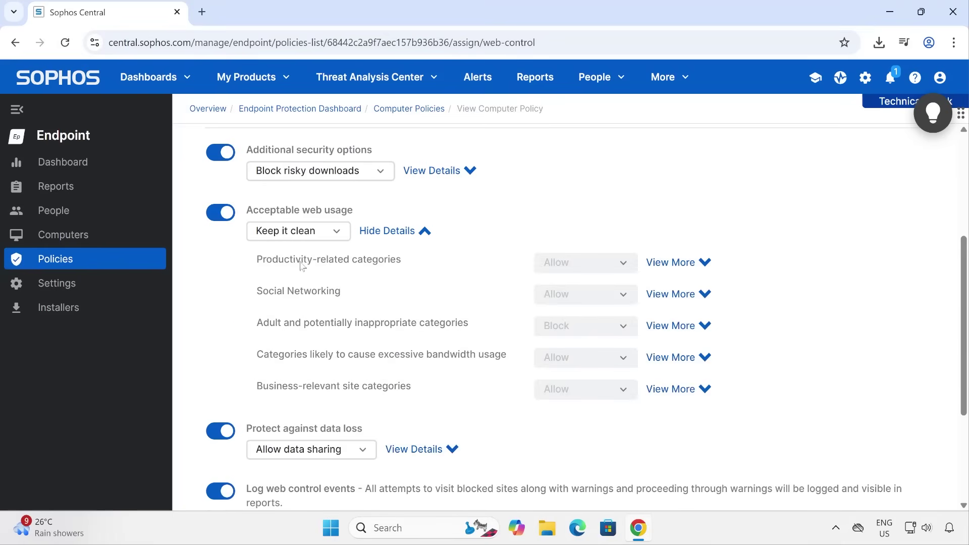
{"action": "left_click", "coordinate": [706, 262]}
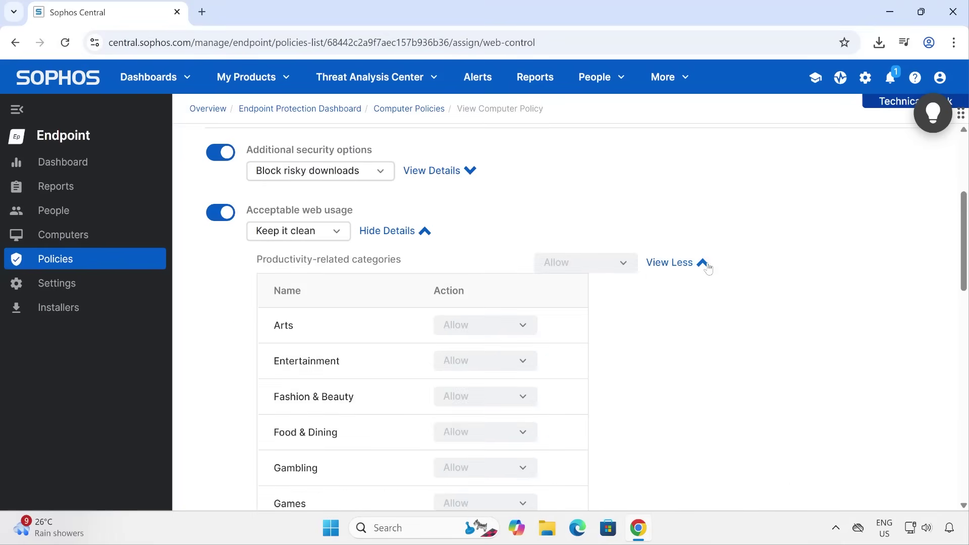
Try "Gentle guidance" for Acceptable web usage and switch back to "Keep it clean"
{"action": "left_click", "coordinate": [326, 231]}
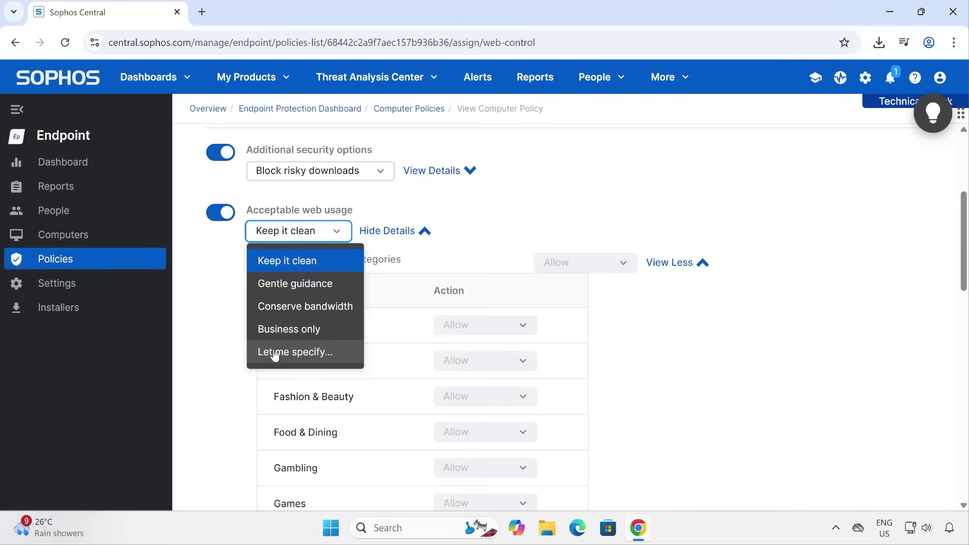
{"action": "left_click", "coordinate": [301, 293]}
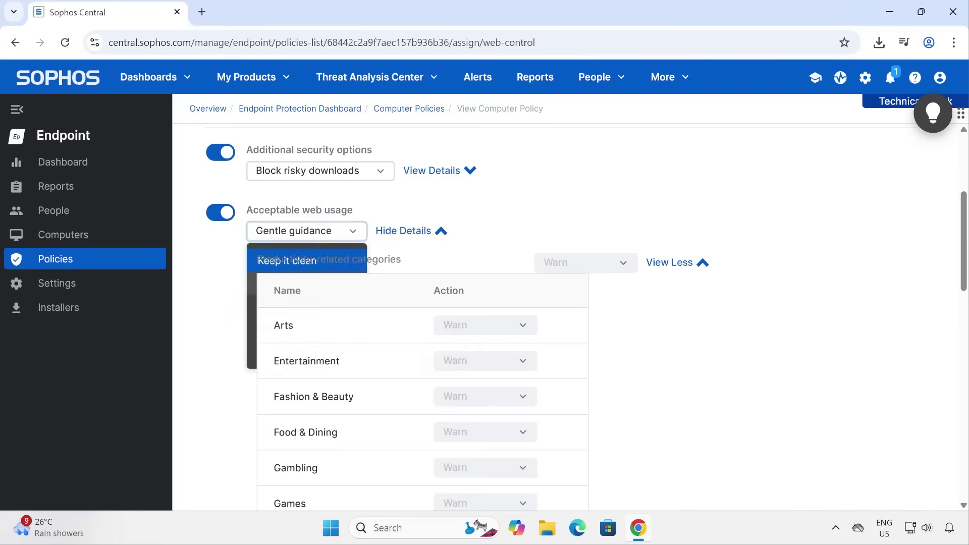
{"action": "left_click", "coordinate": [330, 235]}
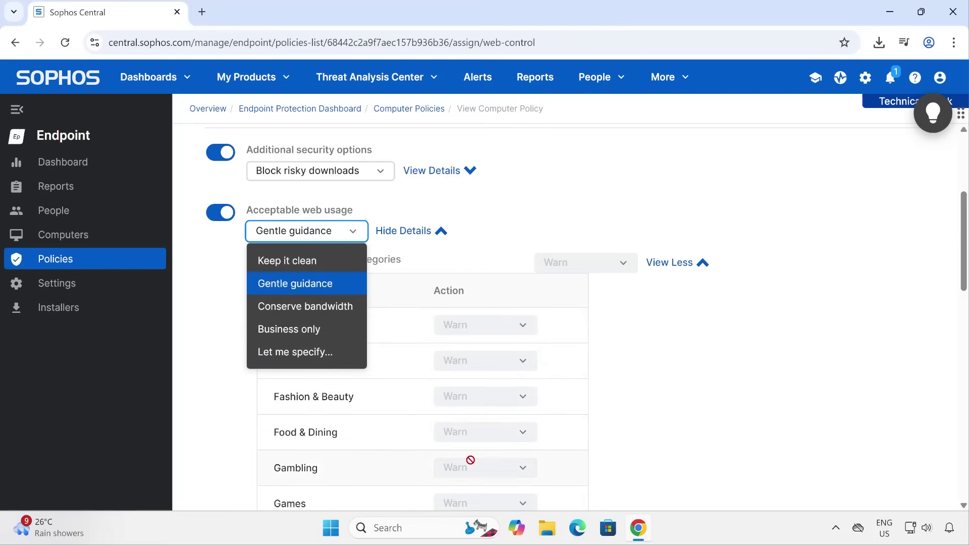
{"action": "left_click", "coordinate": [298, 264]}
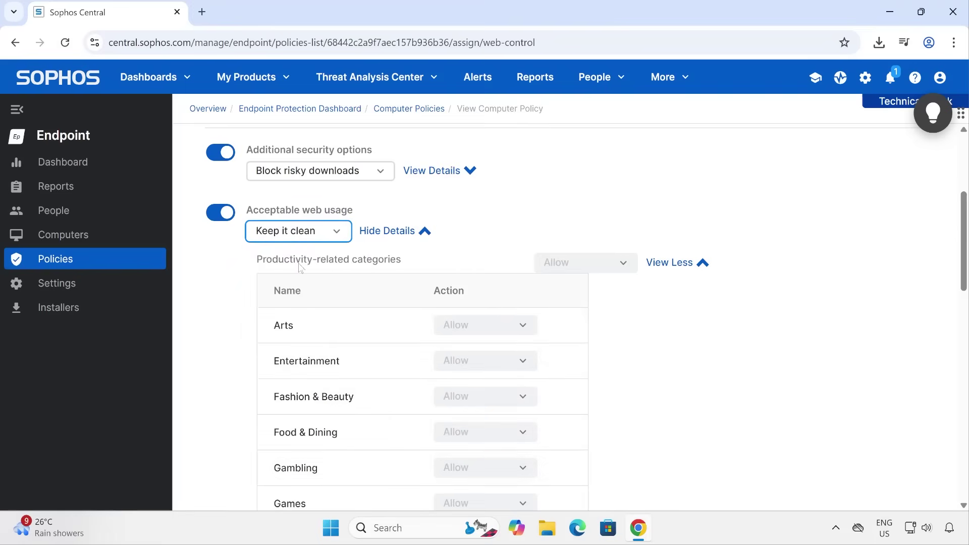
Examine the actions set for each productivity-related category and the other category groups under Acceptable web usage
{"action": "scroll", "coordinate": [373, 303], "scroll_direction": "down", "scroll_amount": 4}
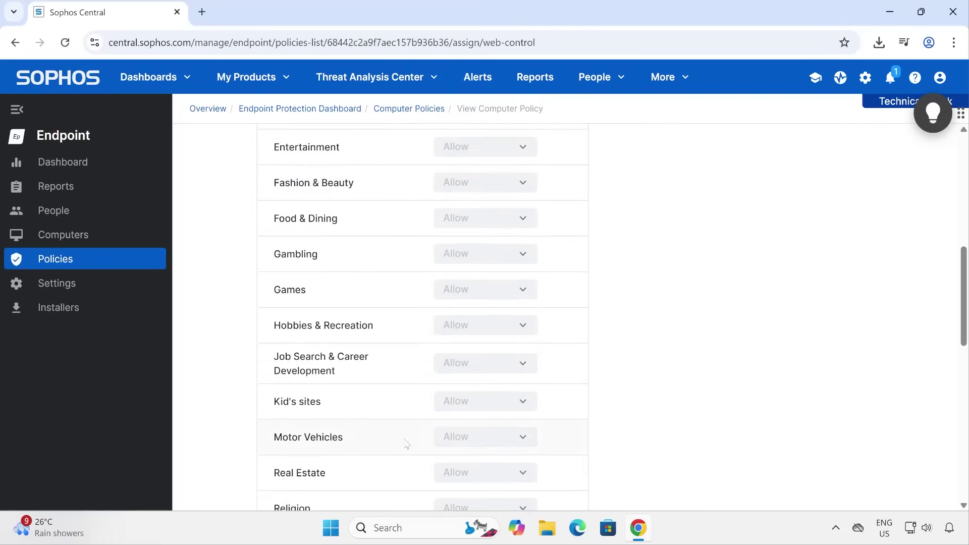
{"action": "scroll", "coordinate": [407, 444], "scroll_direction": "down", "scroll_amount": 7}
{"action": "scroll", "coordinate": [385, 326], "scroll_direction": "up", "scroll_amount": 10}
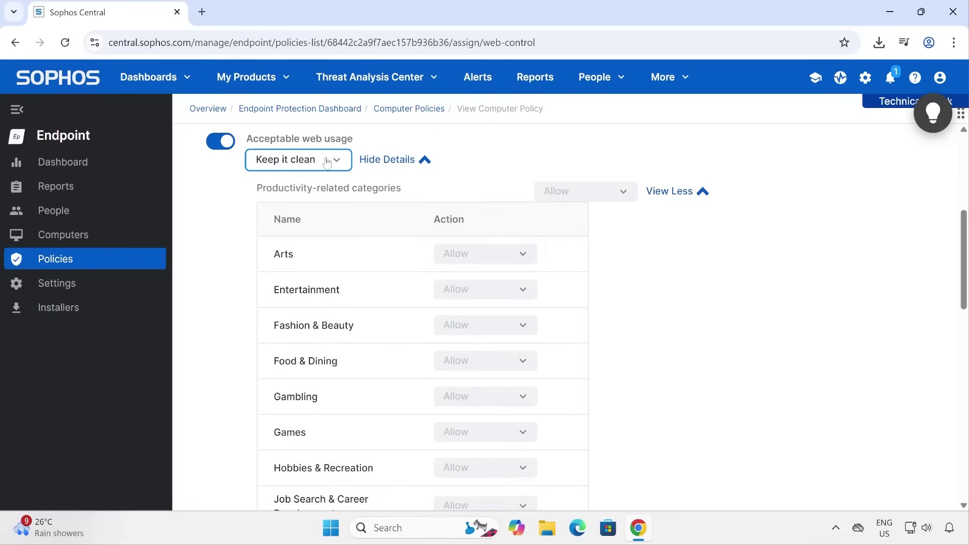
{"action": "scroll", "coordinate": [621, 424], "scroll_direction": "down", "scroll_amount": 11}
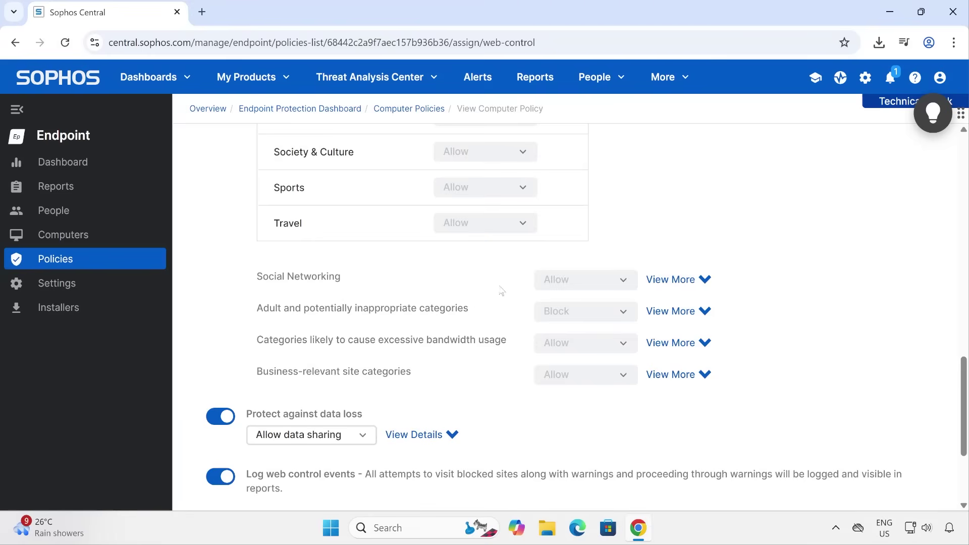
{"action": "scroll", "coordinate": [513, 387], "scroll_direction": "up", "scroll_amount": 14}
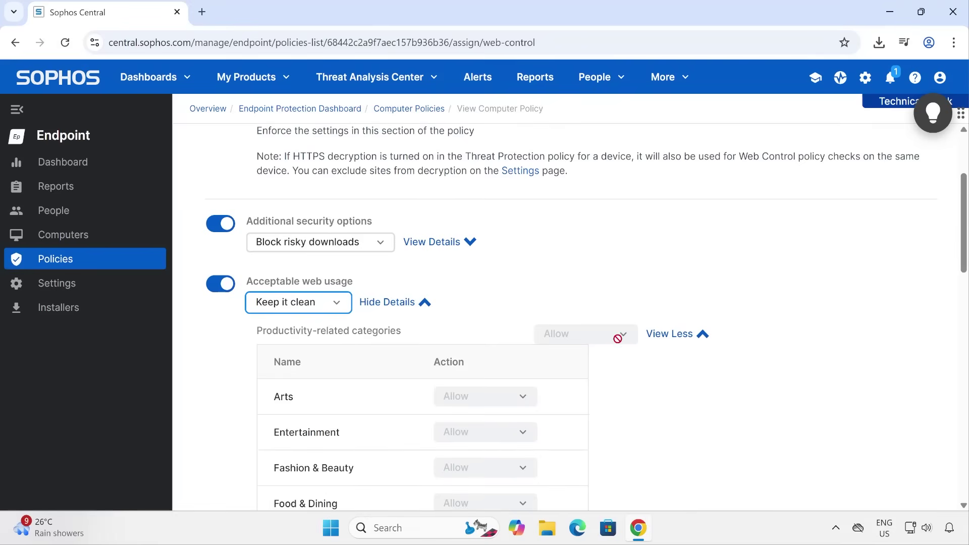
{"action": "scroll", "coordinate": [681, 348], "scroll_direction": "down", "scroll_amount": 4}
{"action": "scroll", "coordinate": [746, 353], "scroll_direction": "up", "scroll_amount": 3}
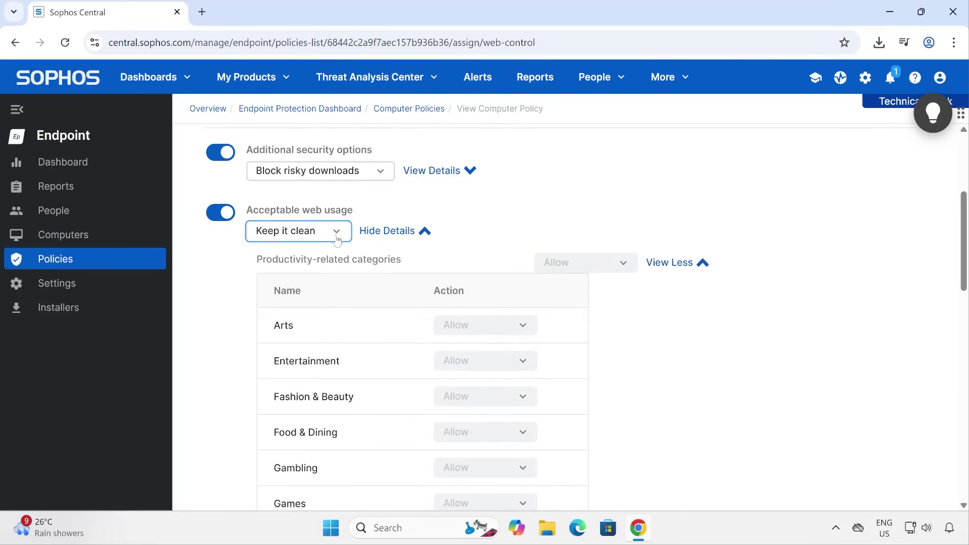
Set both Acceptable web usage and its Productivity-related categories to "Let me specify..."
{"action": "left_click", "coordinate": [338, 240]}
{"action": "left_click", "coordinate": [318, 350]}
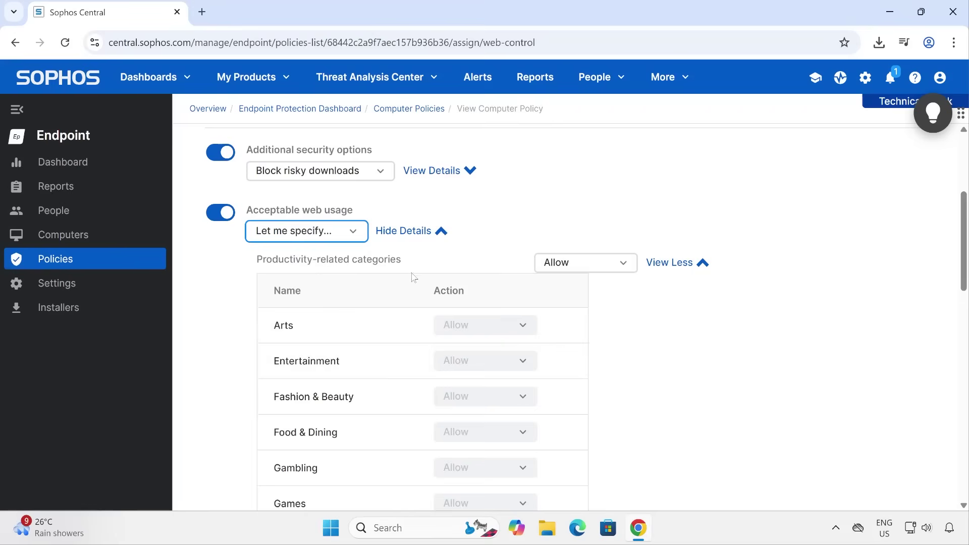
{"action": "scroll", "coordinate": [601, 243], "scroll_direction": "up", "scroll_amount": 3}
{"action": "scroll", "coordinate": [584, 307], "scroll_direction": "down", "scroll_amount": 1}
{"action": "left_click_drag", "start_coordinate": [290, 337], "coordinate": [350, 337]}
{"action": "scroll", "coordinate": [880, 338], "scroll_direction": "down", "scroll_amount": 4}
{"action": "scroll", "coordinate": [525, 255], "scroll_direction": "up", "scroll_amount": 1}
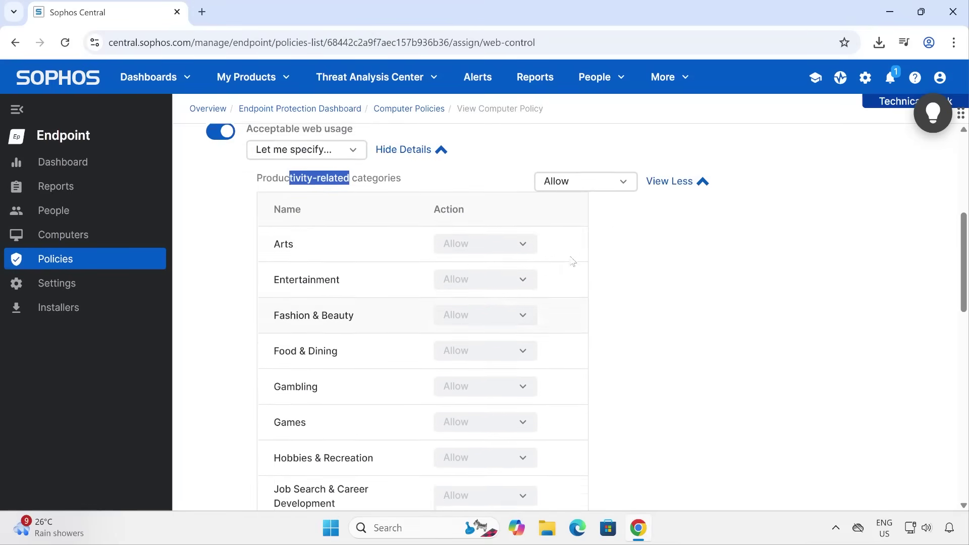
{"action": "left_click", "coordinate": [624, 192]}
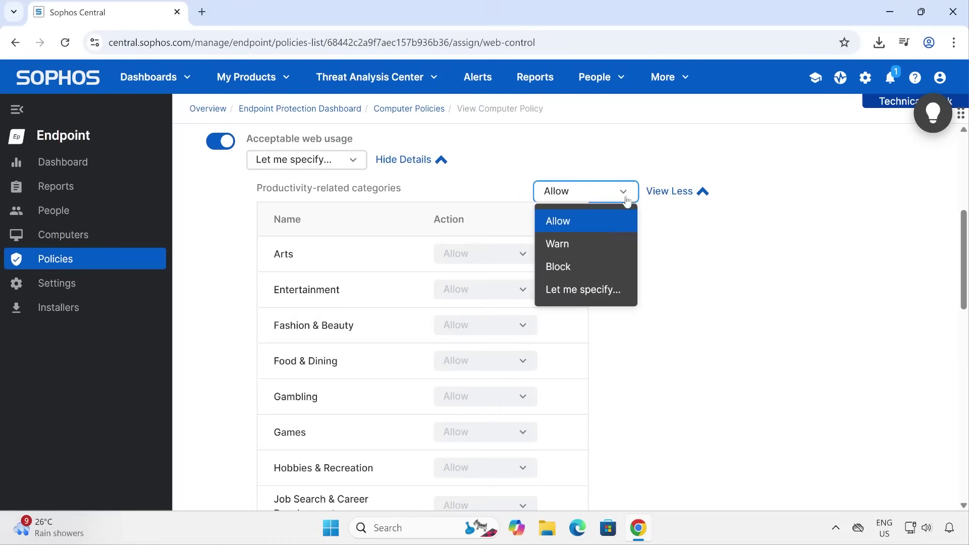
{"action": "left_click", "coordinate": [594, 291]}
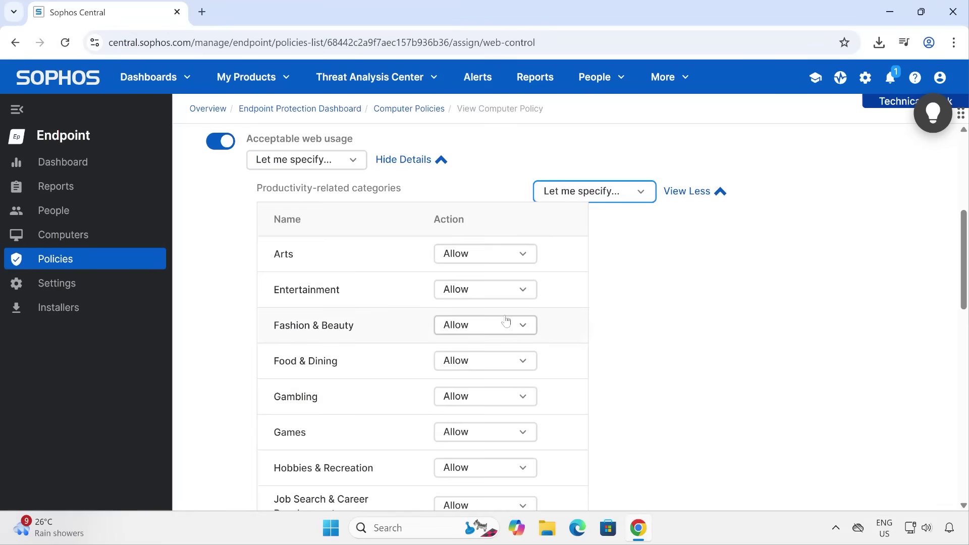
Within the productivity-related categories, set the action for Gambling to Block and for Games to Warn
{"action": "left_click", "coordinate": [495, 401]}
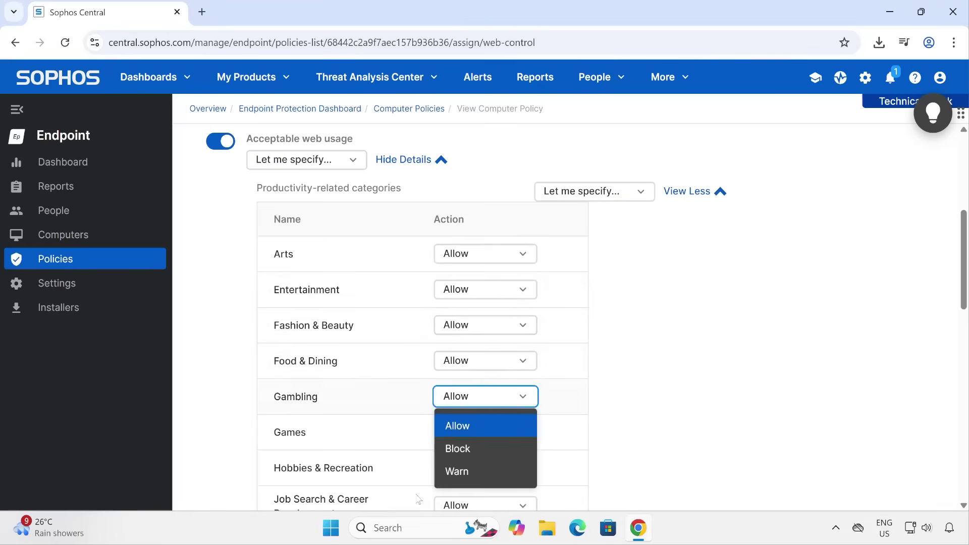
{"action": "left_click", "coordinate": [471, 448]}
{"action": "scroll", "coordinate": [573, 369], "scroll_direction": "down", "scroll_amount": 1}
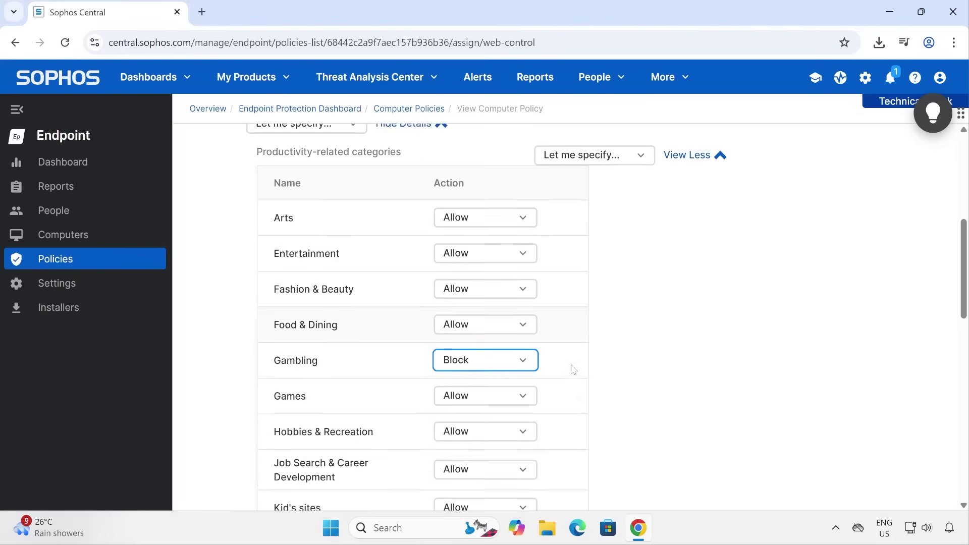
{"action": "scroll", "coordinate": [573, 369], "scroll_direction": "down", "scroll_amount": 1}
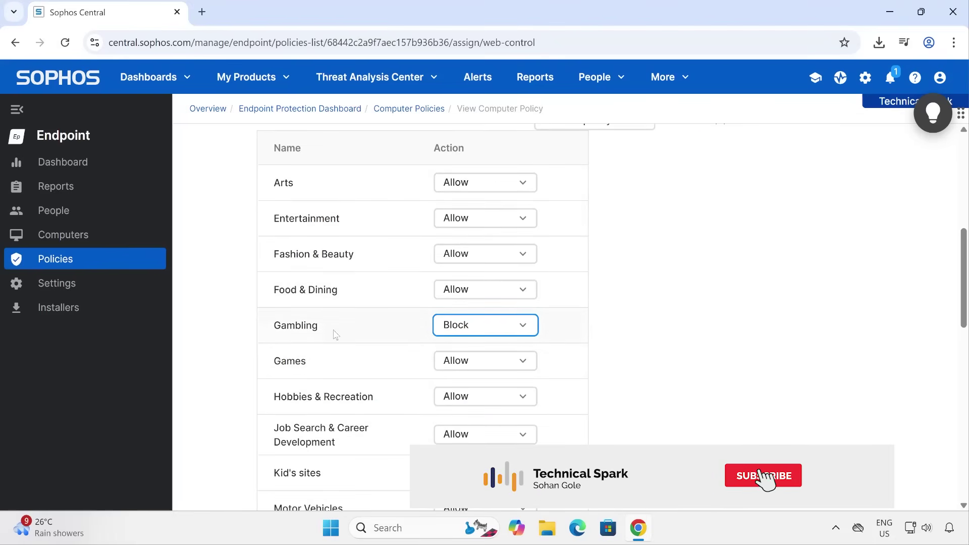
{"action": "scroll", "coordinate": [485, 363], "scroll_direction": "down", "scroll_amount": 2}
{"action": "left_click", "coordinate": [496, 296]}
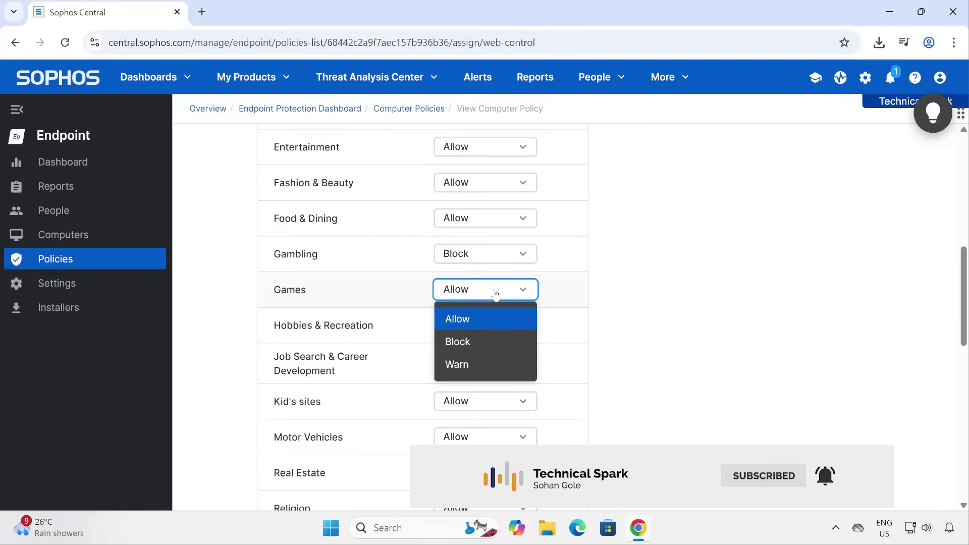
{"action": "left_click", "coordinate": [489, 360]}
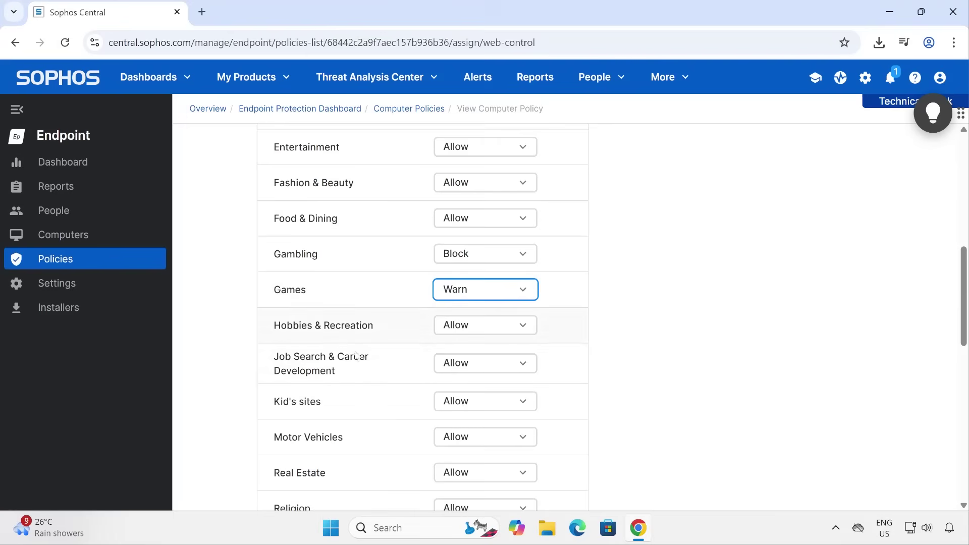
Set Job Search & Career Development to Warn and collapse the productivity-related category list
{"action": "scroll", "coordinate": [357, 356], "scroll_direction": "down", "scroll_amount": 2}
{"action": "left_click", "coordinate": [493, 295]}
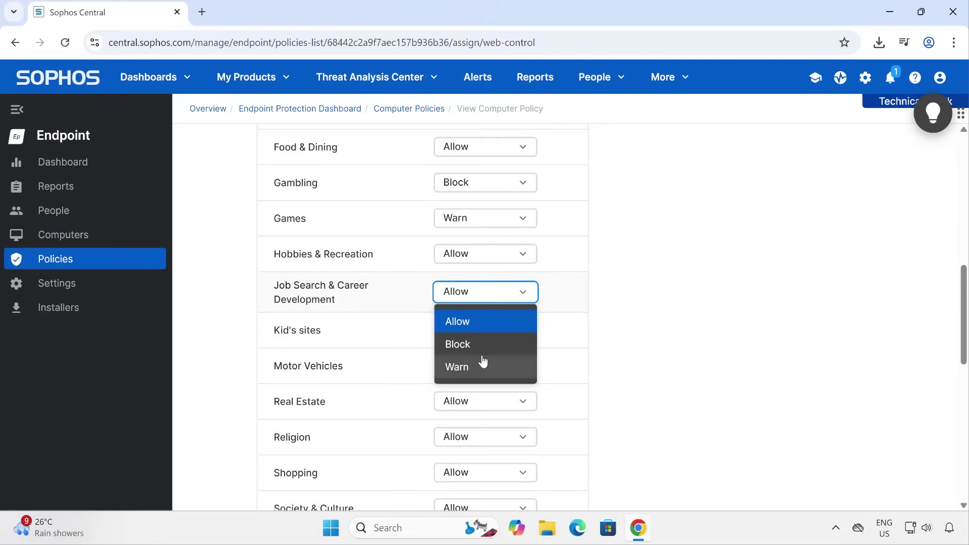
{"action": "left_click", "coordinate": [484, 360]}
{"action": "scroll", "coordinate": [349, 358], "scroll_direction": "down", "scroll_amount": 2}
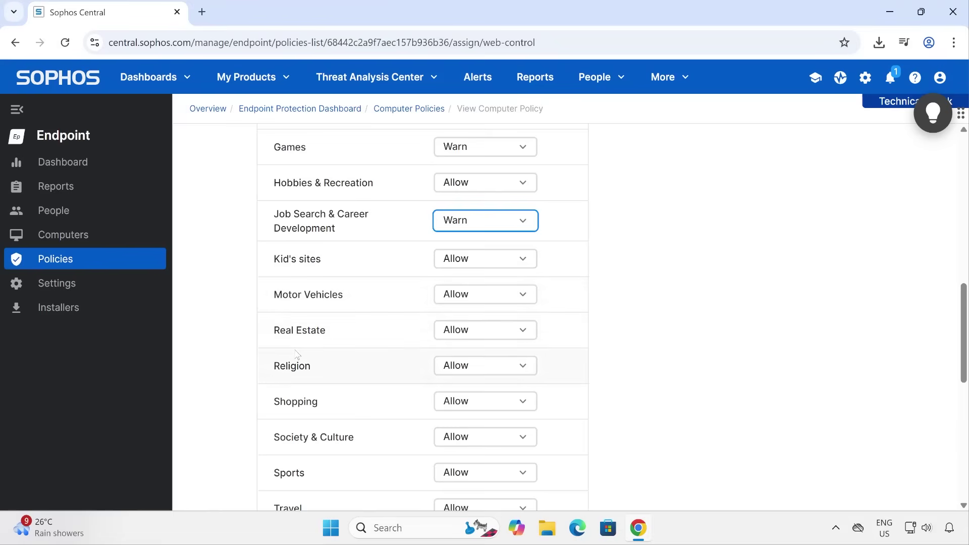
{"action": "scroll", "coordinate": [313, 364], "scroll_direction": "down", "scroll_amount": 4}
{"action": "scroll", "coordinate": [576, 340], "scroll_direction": "up", "scroll_amount": 10}
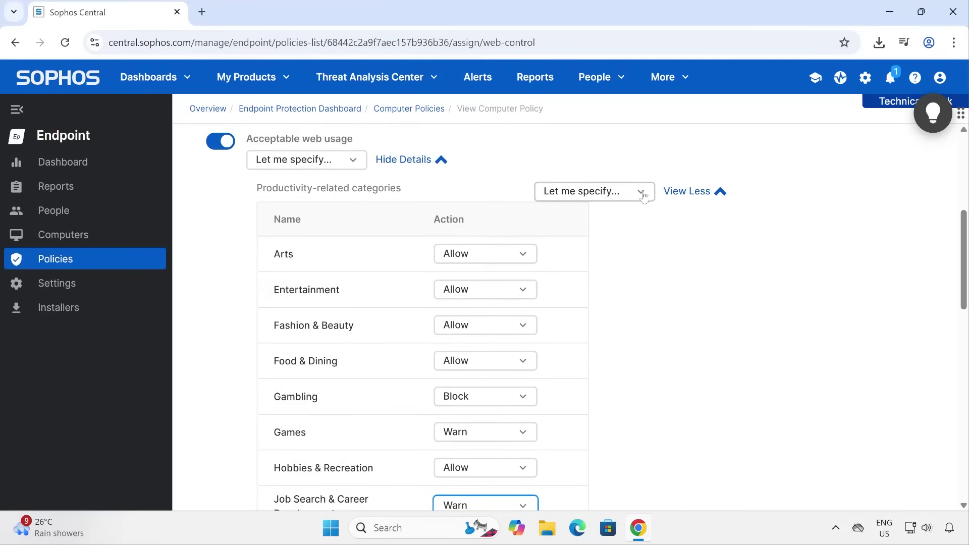
{"action": "left_click", "coordinate": [721, 194]}
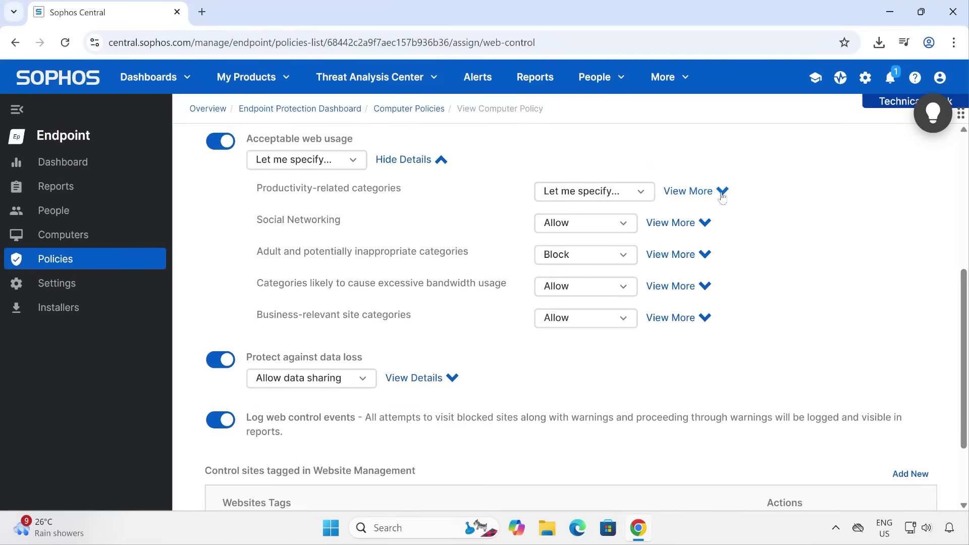
Set Social Networking to "Let me specify..." with Personals & Dating and Chat set to Block, and collapse its list
{"action": "left_click", "coordinate": [703, 224]}
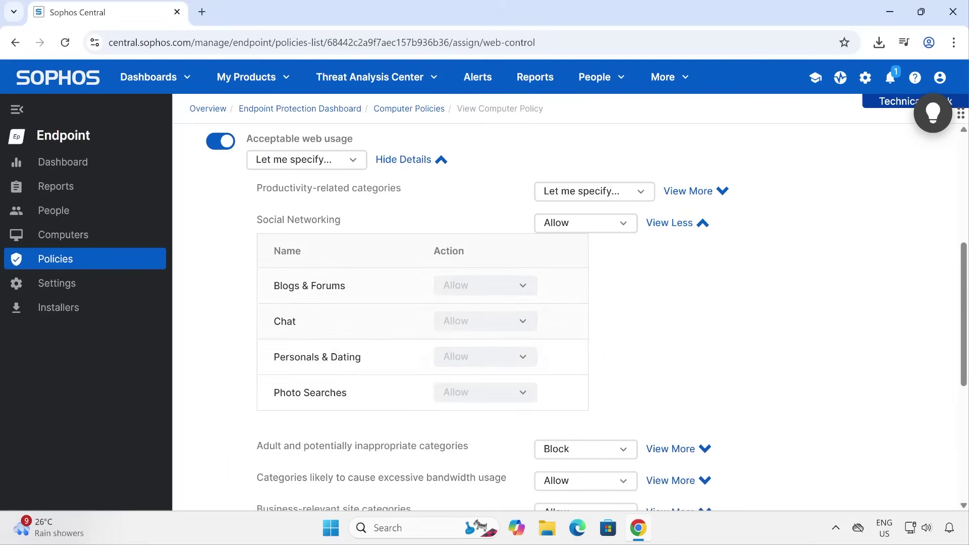
{"action": "left_click", "coordinate": [581, 225]}
{"action": "left_click", "coordinate": [571, 320]}
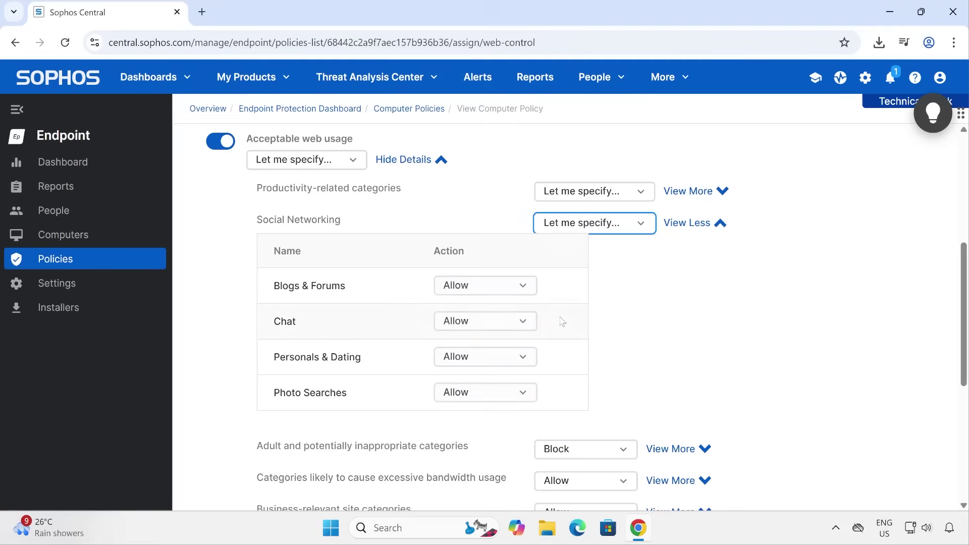
{"action": "left_click", "coordinate": [458, 365]}
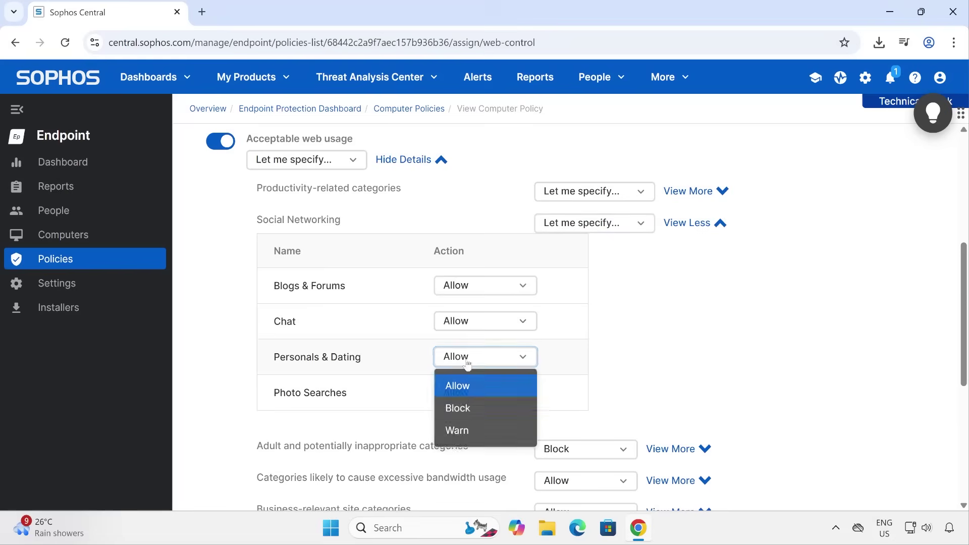
{"action": "left_click", "coordinate": [461, 413]}
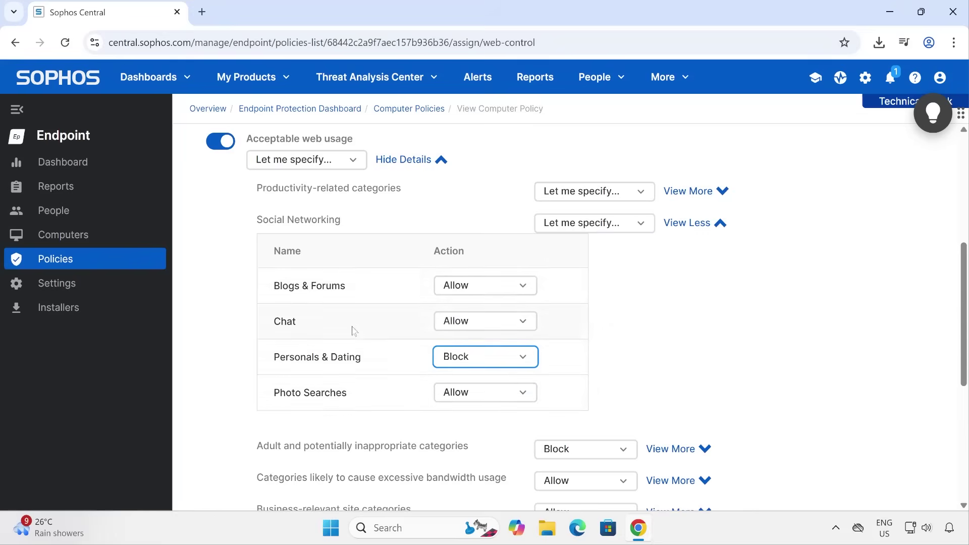
{"action": "left_click", "coordinate": [504, 321]}
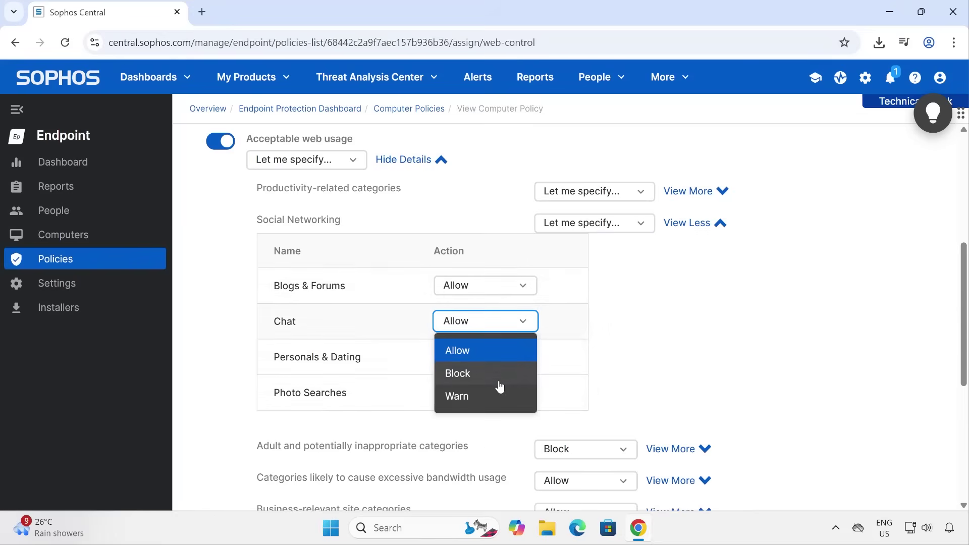
{"action": "left_click", "coordinate": [502, 375]}
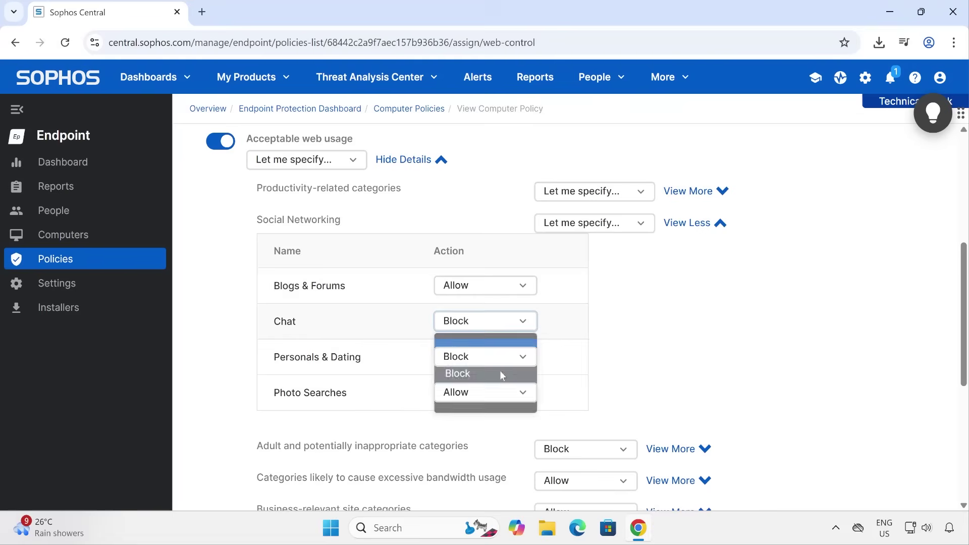
{"action": "left_click", "coordinate": [719, 224]}
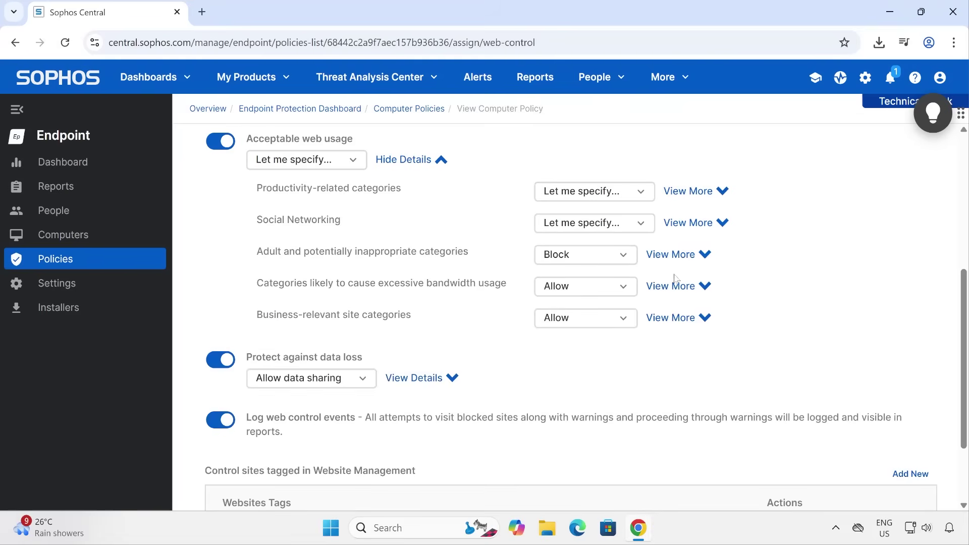
Review the action set for each of the adult and potentially inappropriate categories, and collapse the list
{"action": "left_click", "coordinate": [706, 255]}
{"action": "scroll", "coordinate": [490, 241], "scroll_direction": "down", "scroll_amount": 1}
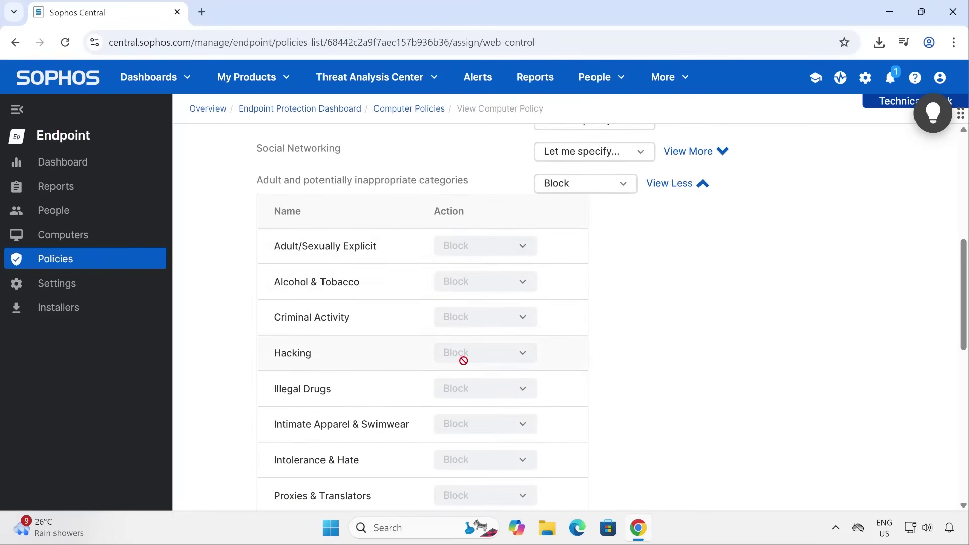
{"action": "scroll", "coordinate": [455, 379], "scroll_direction": "down", "scroll_amount": 4}
{"action": "scroll", "coordinate": [539, 333], "scroll_direction": "up", "scroll_amount": 5}
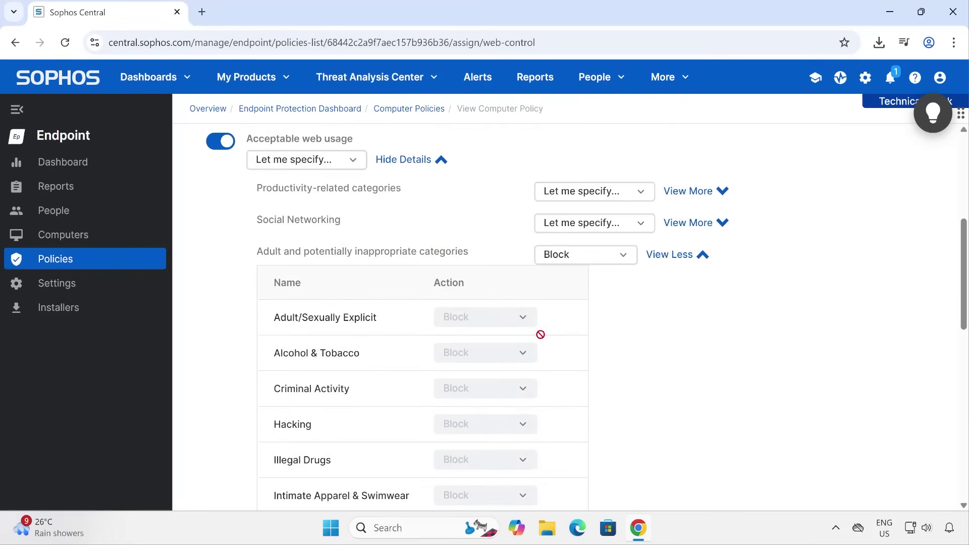
{"action": "left_click", "coordinate": [706, 255]}
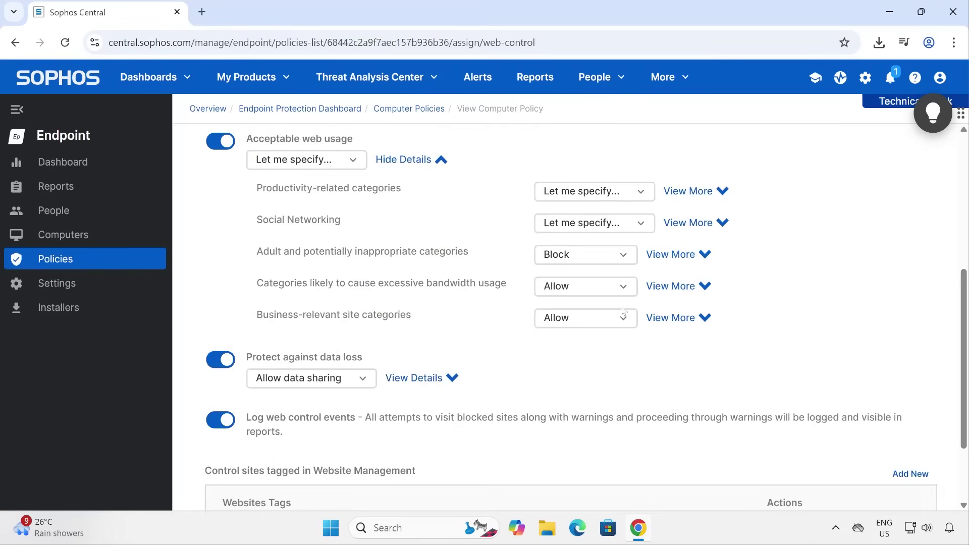
Set the categories likely to cause excessive bandwidth usage to "Let me specify..." and Peer to Peer to Block
{"action": "left_click", "coordinate": [705, 286]}
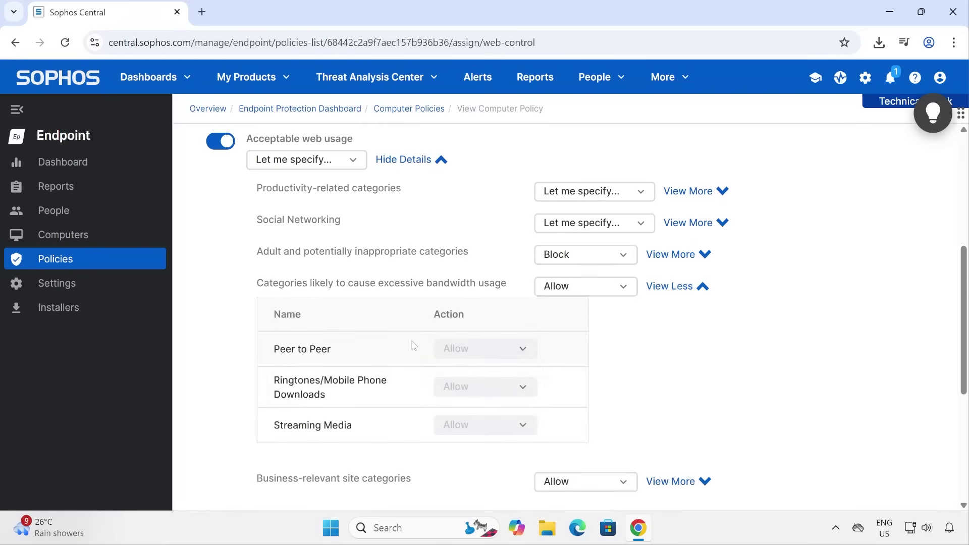
{"action": "left_click", "coordinate": [620, 292]}
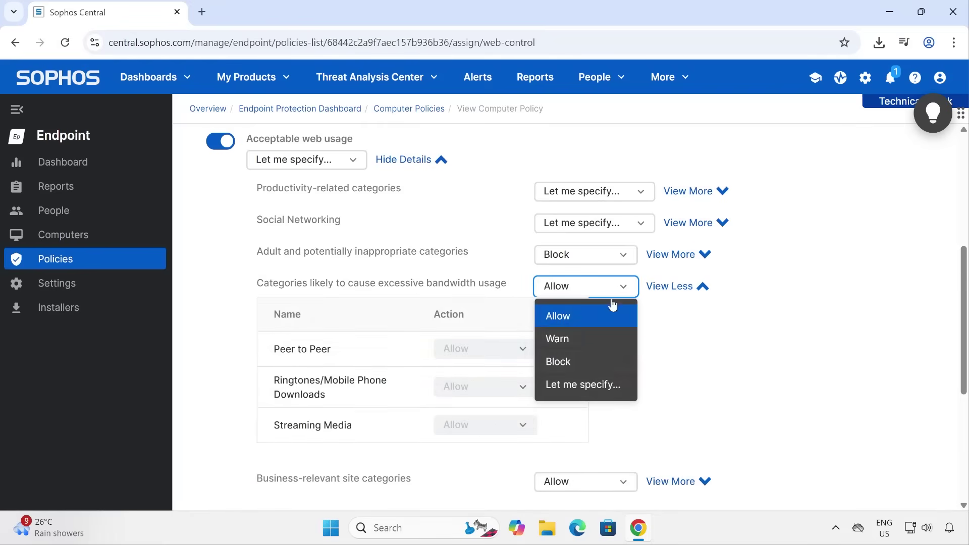
{"action": "left_click", "coordinate": [585, 386]}
{"action": "left_click", "coordinate": [484, 353]}
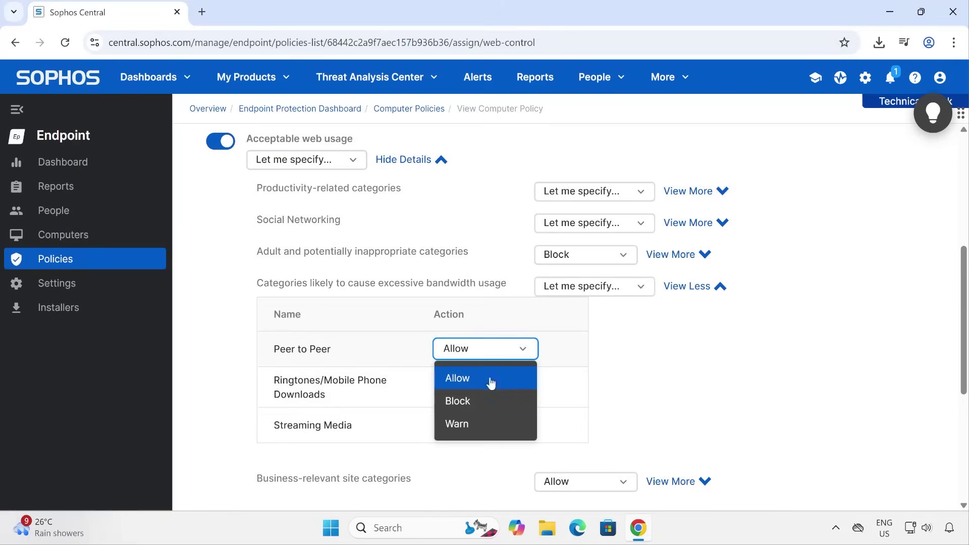
{"action": "left_click", "coordinate": [478, 407]}
Set Ringtones/Mobile Phone Downloads to Block and Streaming Media to Warn, and collapse the bandwidth category list
{"action": "left_click", "coordinate": [492, 391]}
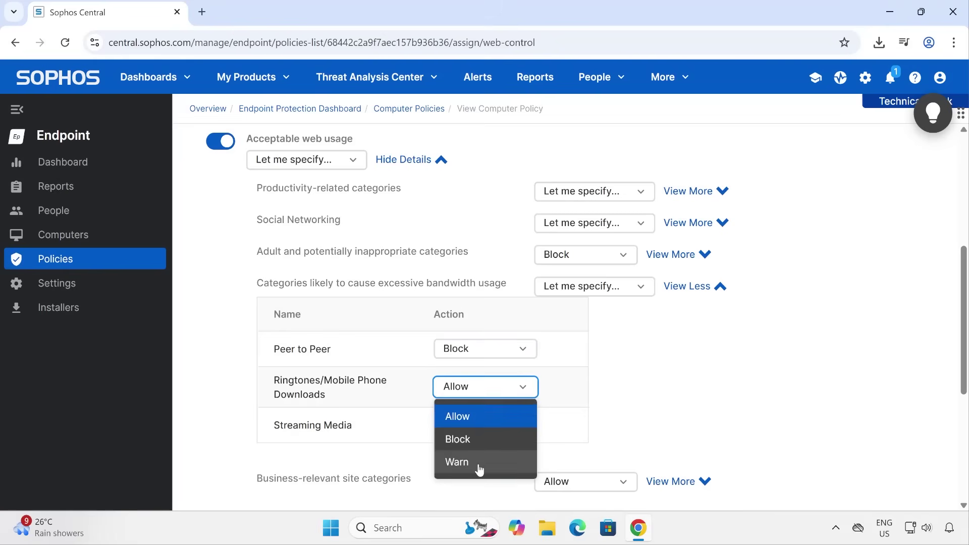
{"action": "left_click", "coordinate": [472, 438]}
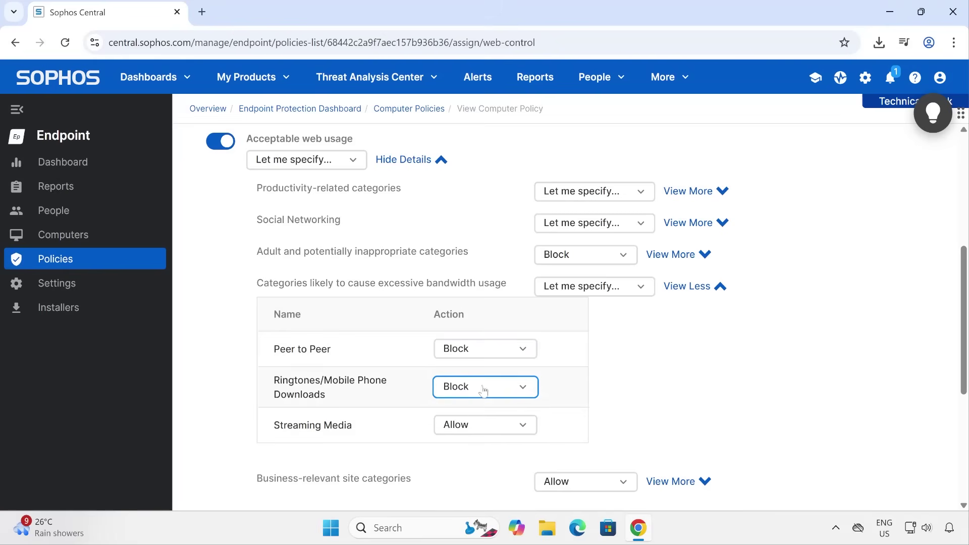
{"action": "left_click", "coordinate": [474, 428]}
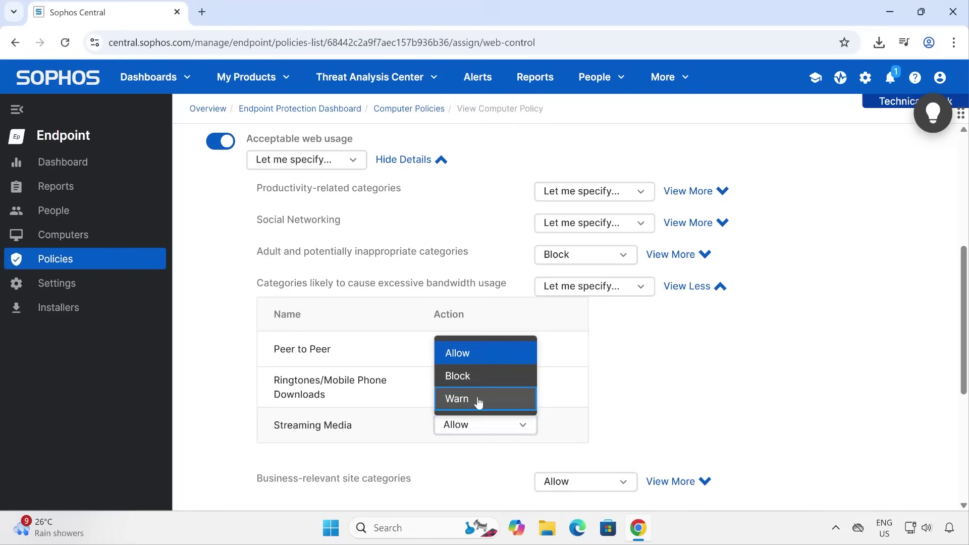
{"action": "left_click", "coordinate": [478, 403]}
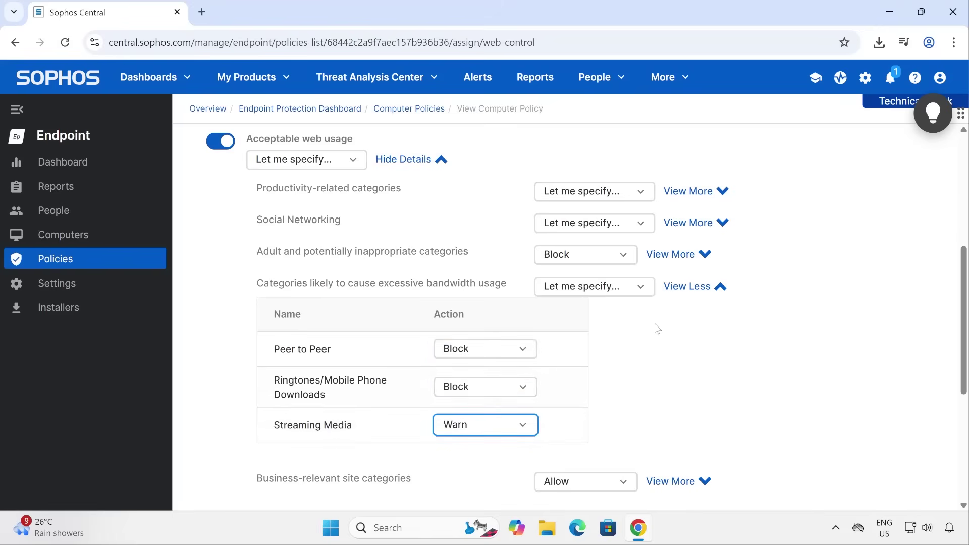
{"action": "left_click", "coordinate": [715, 287]}
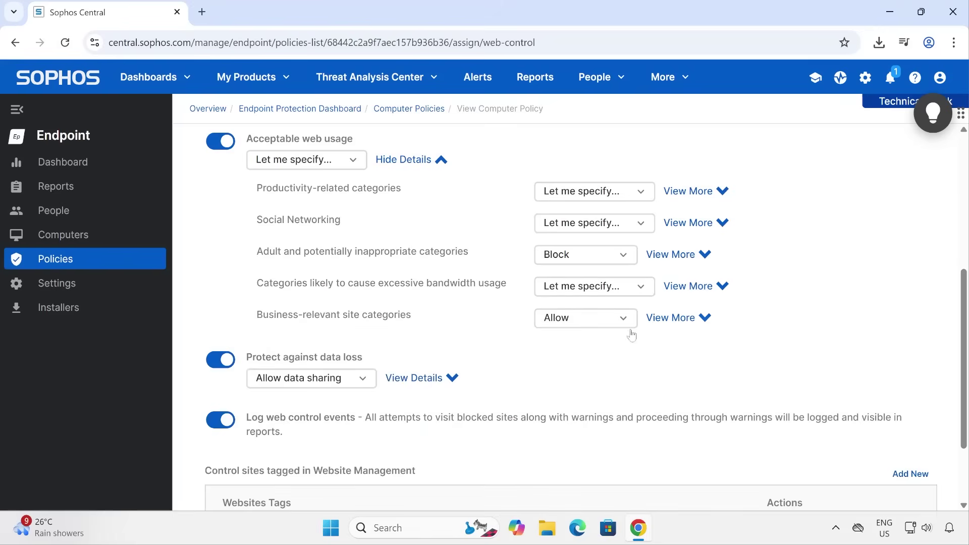
Check the available actions for the excessive bandwidth categories and for Streaming Media without changing them, and collapse the list
{"action": "left_click", "coordinate": [637, 286]}
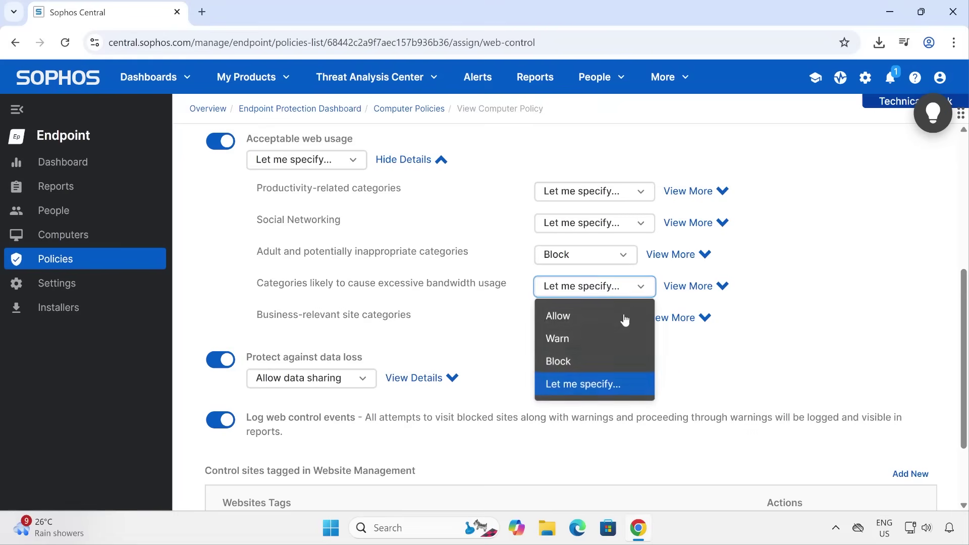
{"action": "left_click", "coordinate": [722, 288]}
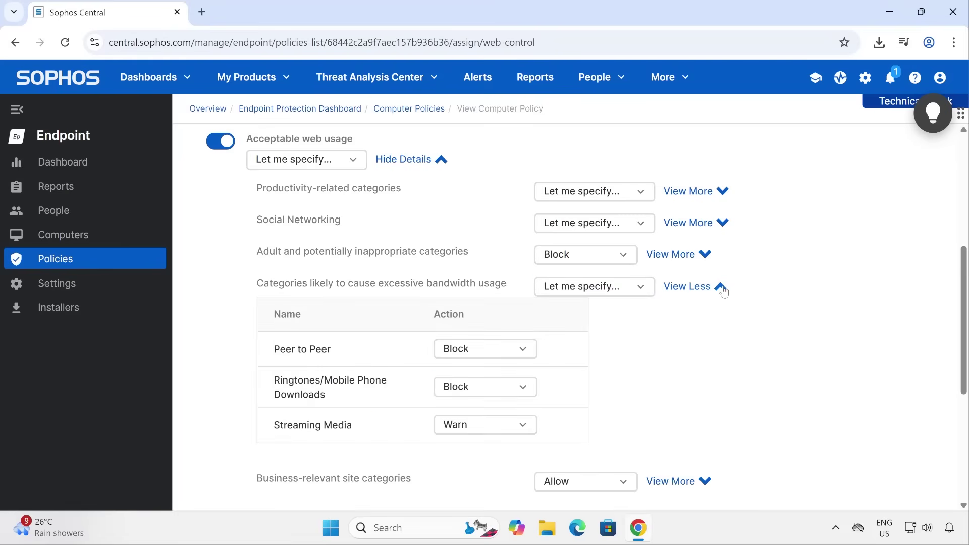
{"action": "left_click", "coordinate": [501, 429]}
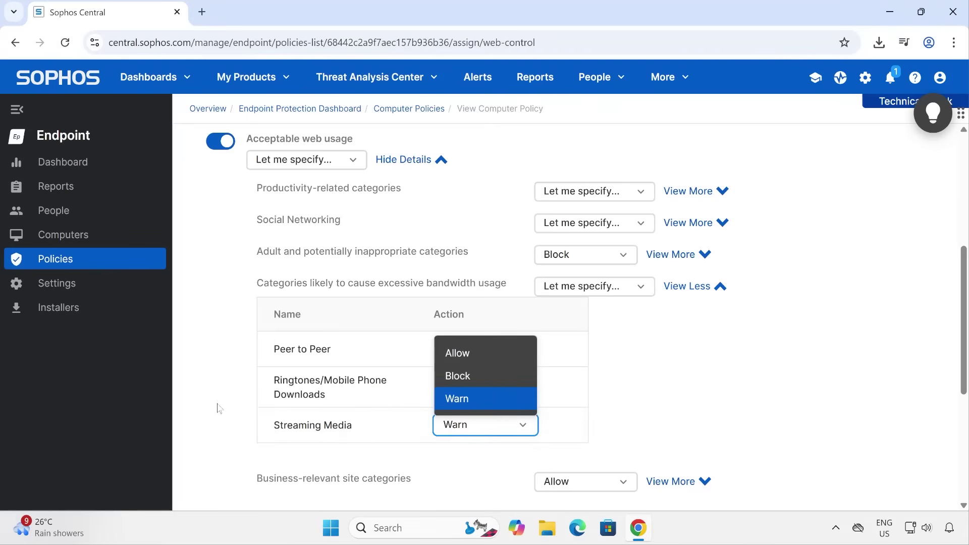
{"action": "left_click", "coordinate": [225, 437]}
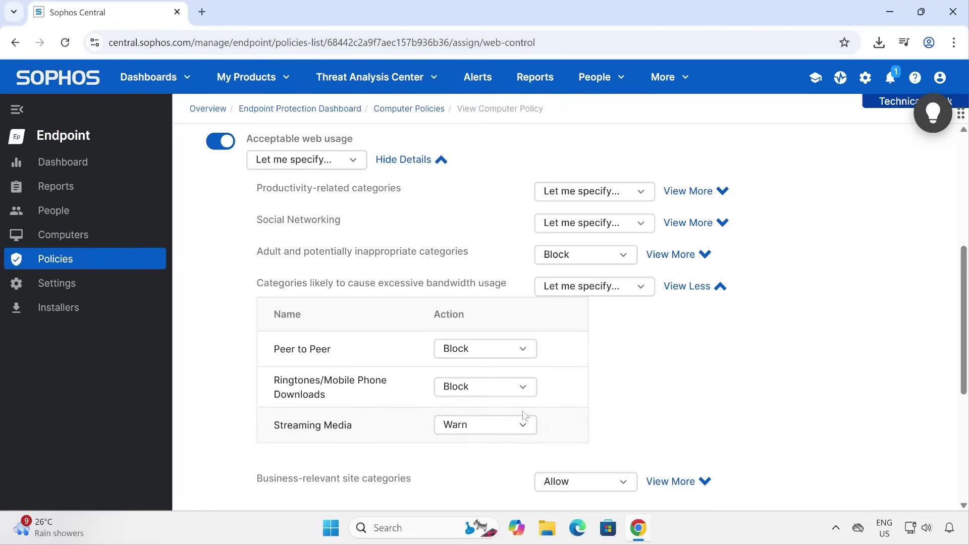
{"action": "left_click", "coordinate": [495, 427]}
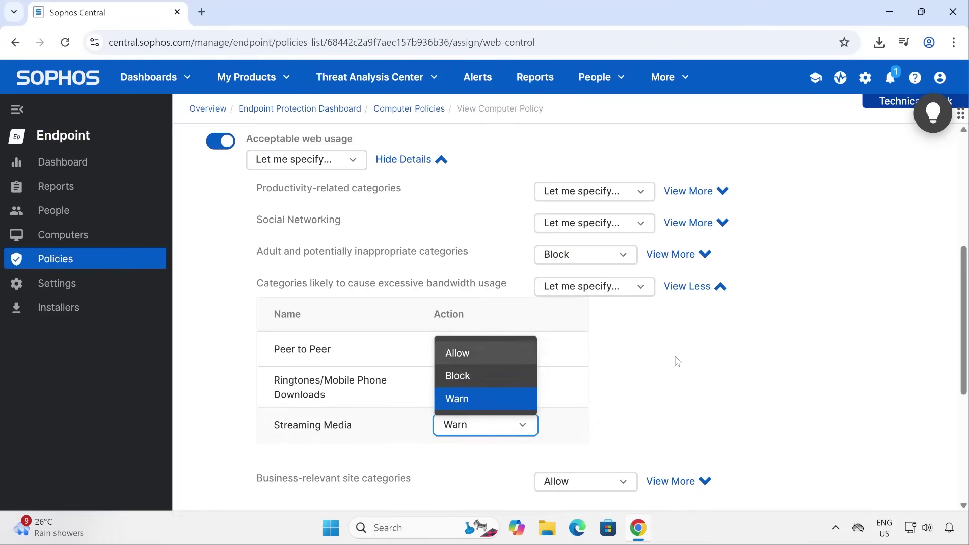
{"action": "left_click", "coordinate": [722, 288]}
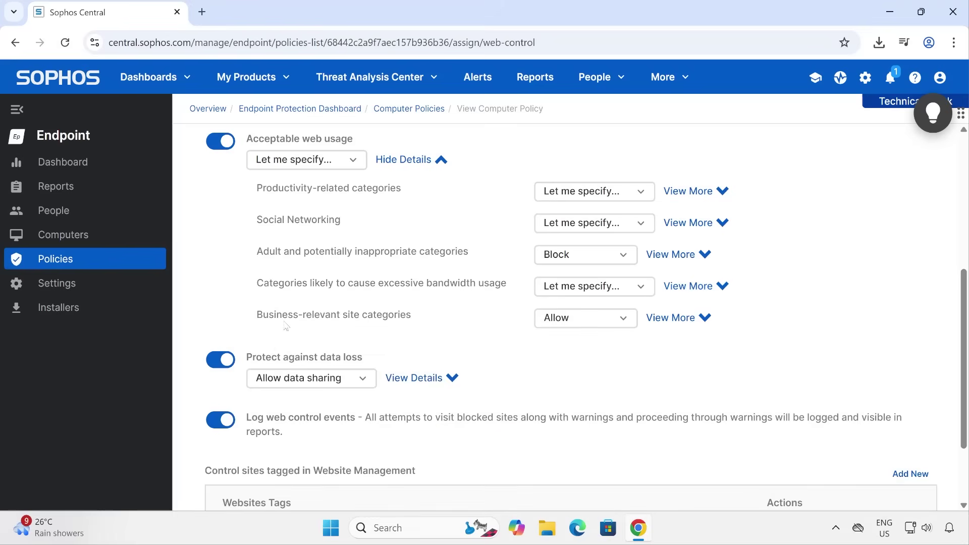
Review the full list of business-relevant site categories and their actions, and collapse it
{"action": "left_click_drag", "start_coordinate": [283, 325], "coordinate": [381, 327]}
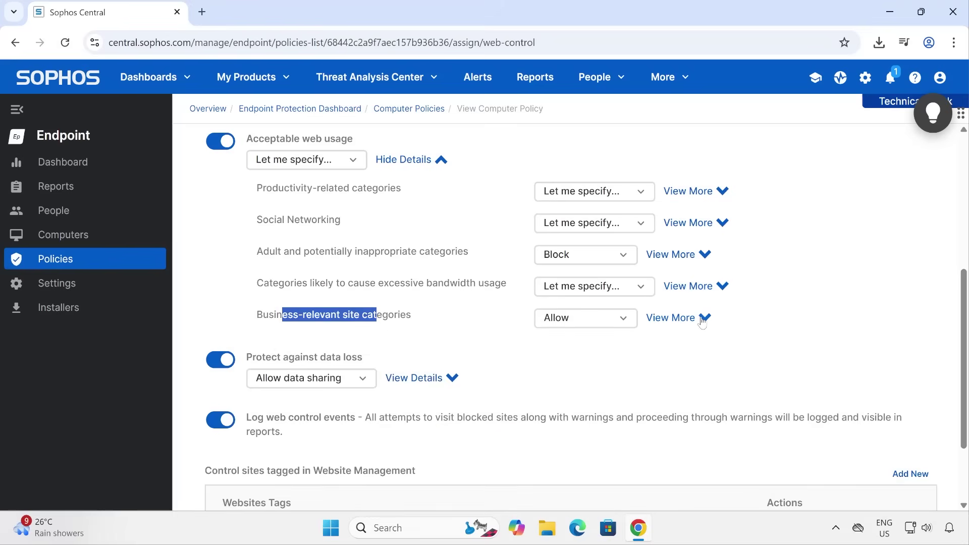
{"action": "left_click", "coordinate": [664, 319]}
{"action": "scroll", "coordinate": [375, 362], "scroll_direction": "down", "scroll_amount": 3}
{"action": "scroll", "coordinate": [298, 257], "scroll_direction": "down", "scroll_amount": 3}
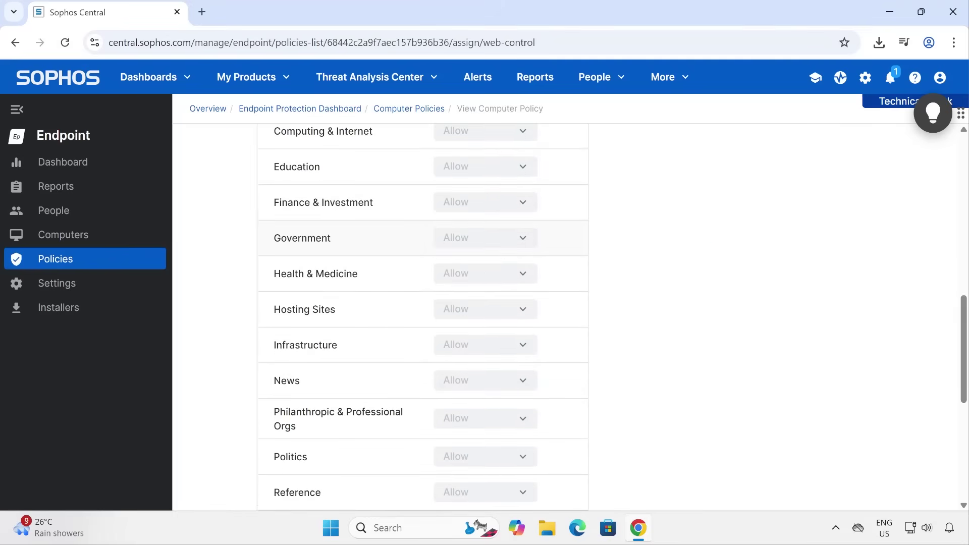
{"action": "scroll", "coordinate": [308, 302], "scroll_direction": "down", "scroll_amount": 4}
{"action": "scroll", "coordinate": [322, 352], "scroll_direction": "up", "scroll_amount": 3}
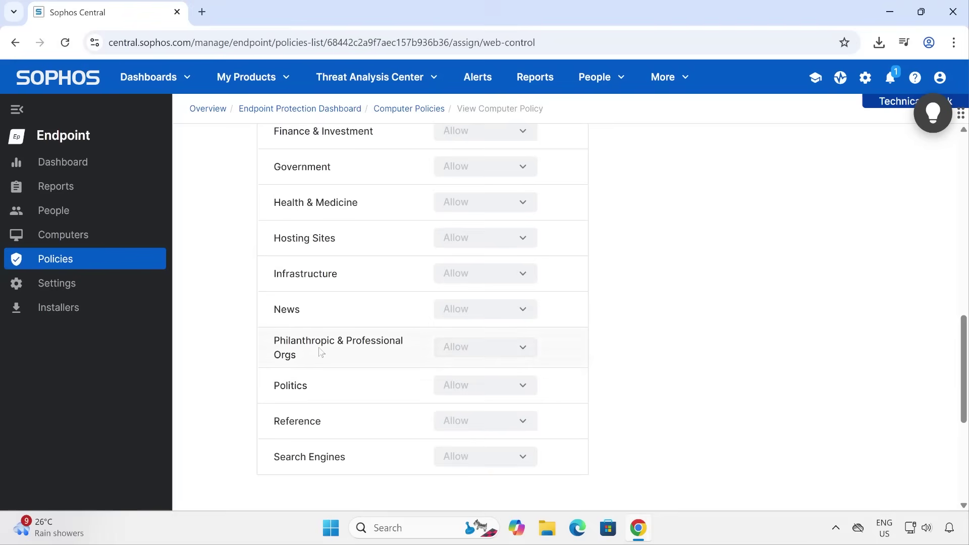
{"action": "scroll", "coordinate": [445, 389], "scroll_direction": "up", "scroll_amount": 2}
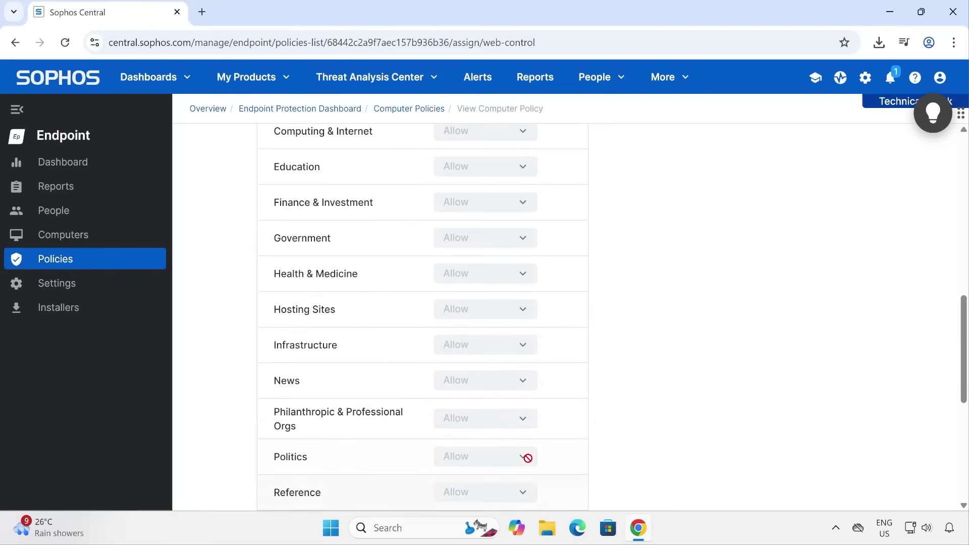
{"action": "scroll", "coordinate": [381, 462], "scroll_direction": "up", "scroll_amount": 2}
{"action": "scroll", "coordinate": [382, 463], "scroll_direction": "up", "scroll_amount": 4}
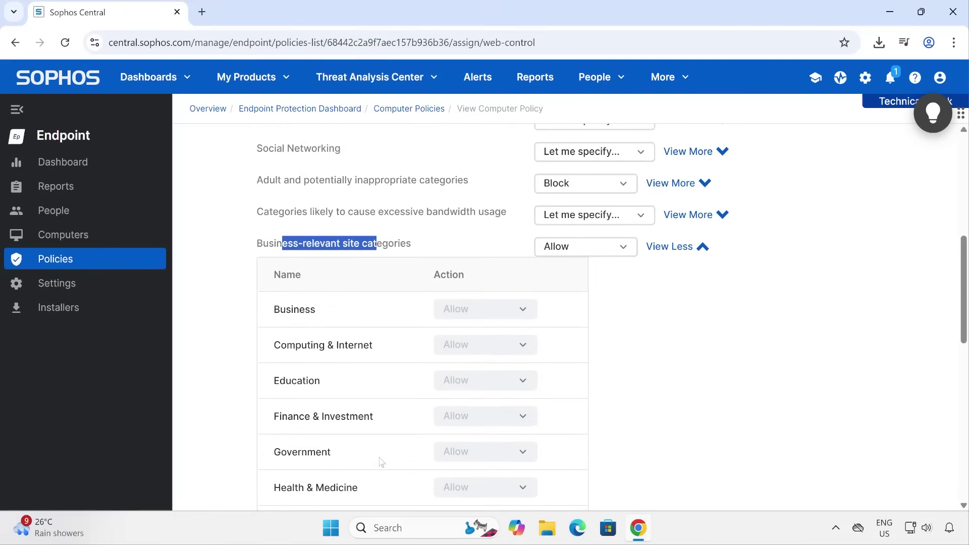
{"action": "left_click", "coordinate": [702, 248]}
Review the Protect against data loss actions for downloads and web-based email, and hide the details
{"action": "scroll", "coordinate": [545, 321], "scroll_direction": "up", "scroll_amount": 4}
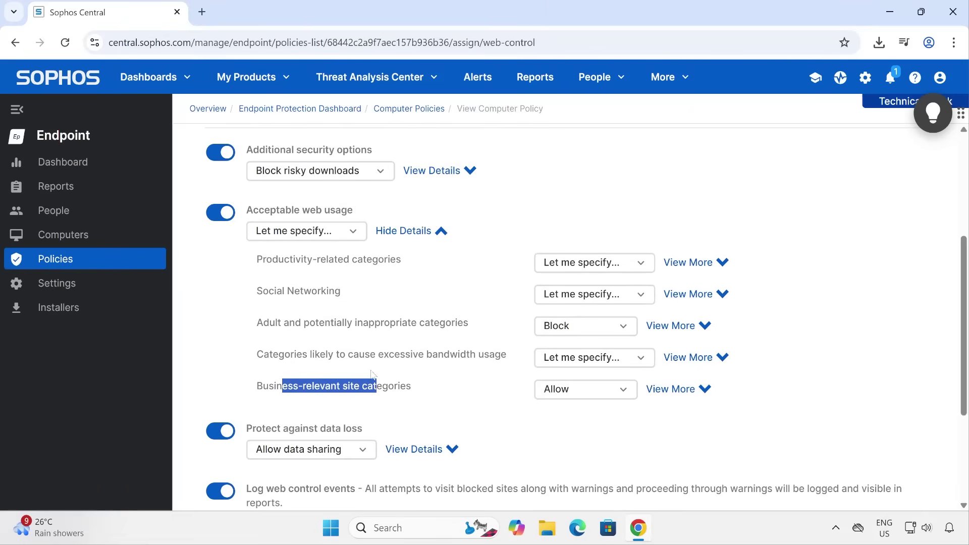
{"action": "scroll", "coordinate": [371, 376], "scroll_direction": "down", "scroll_amount": 5}
{"action": "left_click", "coordinate": [419, 271]}
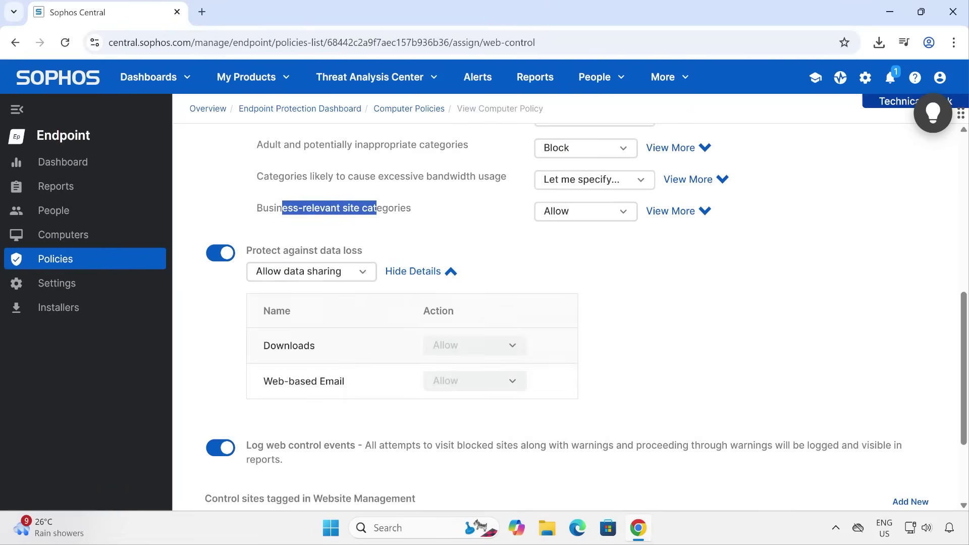
{"action": "left_click", "coordinate": [452, 273]}
Hide the acceptable web usage details and examine the table for controlling sites tagged in Website Management
{"action": "scroll", "coordinate": [676, 328], "scroll_direction": "up", "scroll_amount": 4}
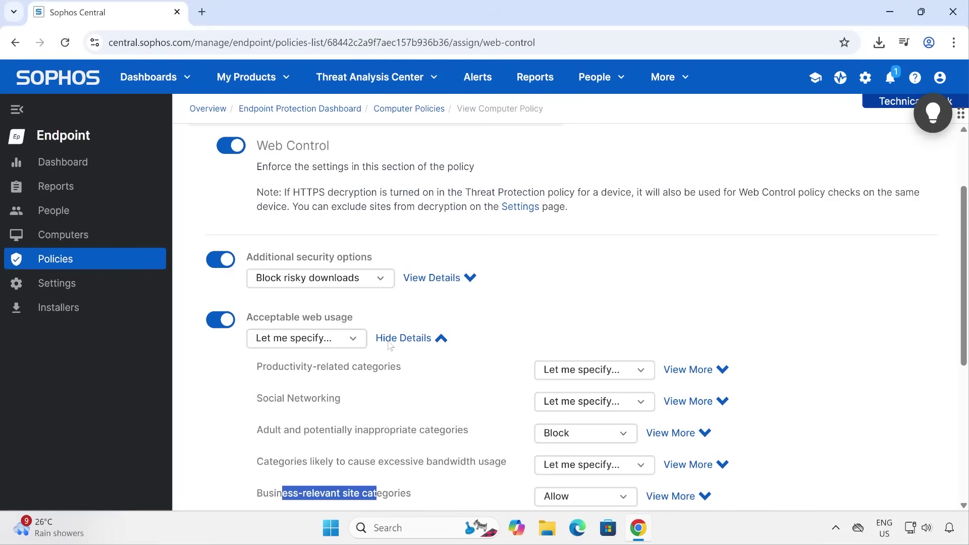
{"action": "left_click", "coordinate": [443, 338]}
{"action": "scroll", "coordinate": [356, 365], "scroll_direction": "down", "scroll_amount": 2}
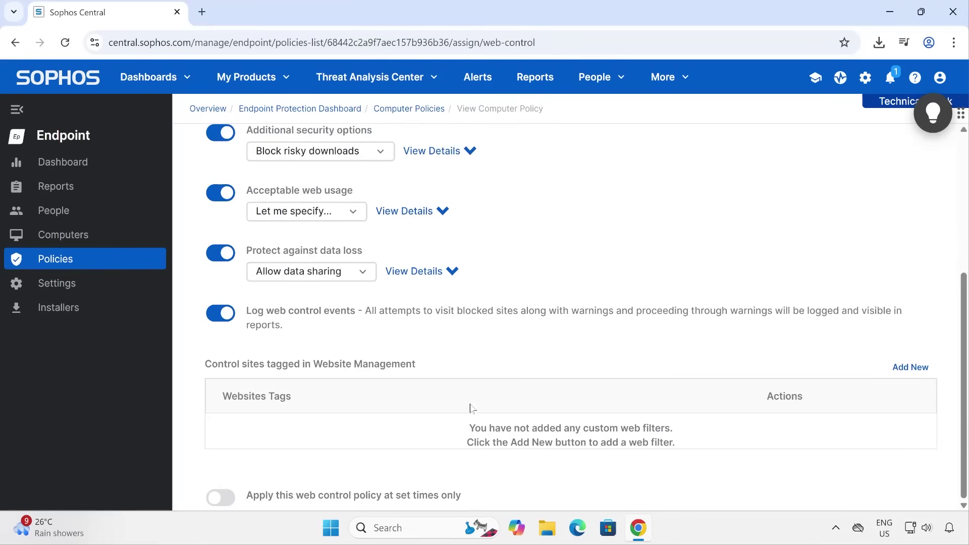
{"action": "left_click_drag", "start_coordinate": [433, 433], "coordinate": [655, 443]}
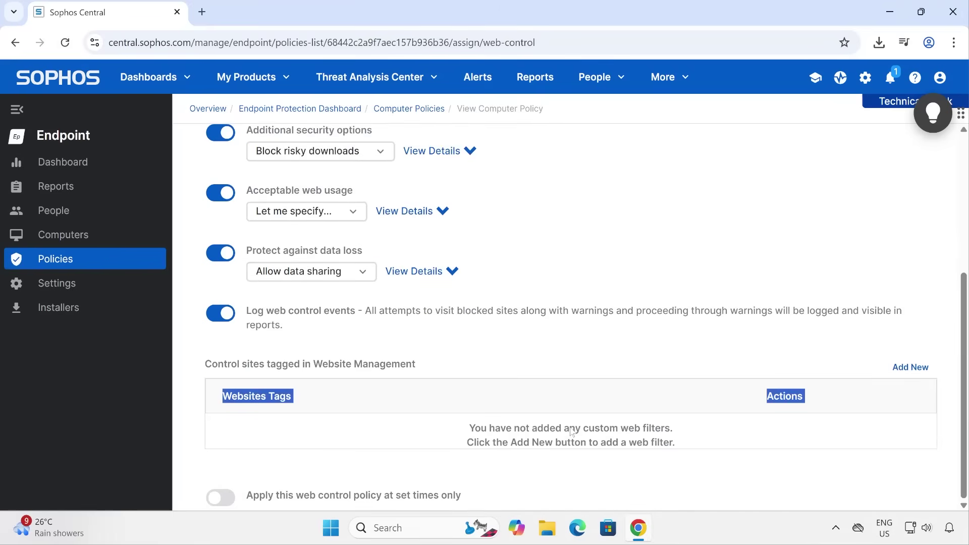
{"action": "left_click", "coordinate": [554, 437]}
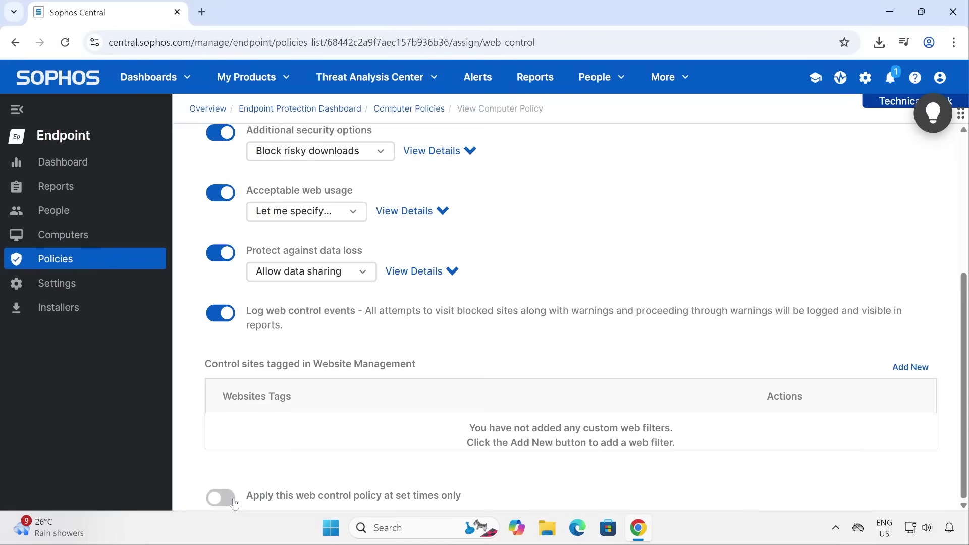
Turn on applying the web control policy at set times only, look at its schedule table, and turn it off again
{"action": "left_click", "coordinate": [260, 493]}
{"action": "scroll", "coordinate": [500, 401], "scroll_direction": "down", "scroll_amount": 2}
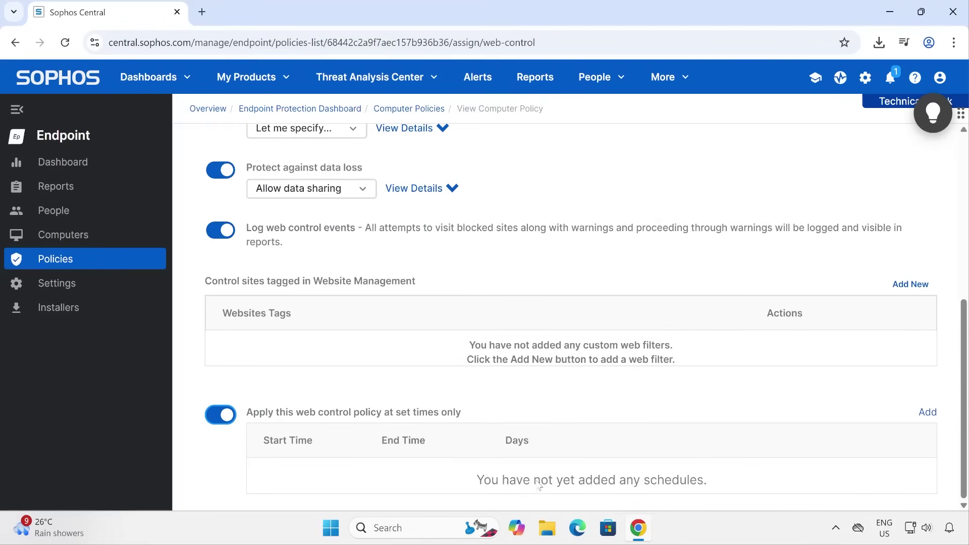
{"action": "left_click", "coordinate": [232, 415]}
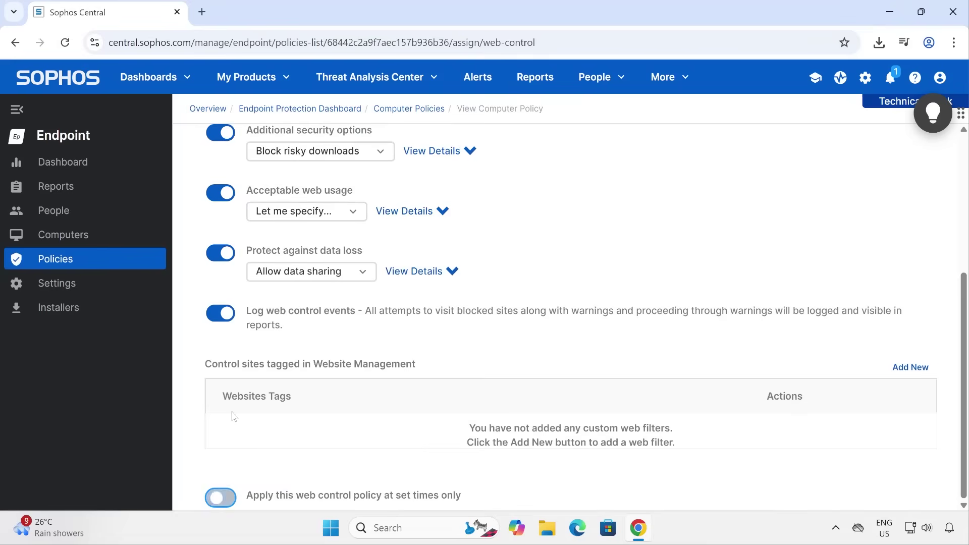
Save the Base Policy WC web control policy
{"action": "scroll", "coordinate": [893, 317], "scroll_direction": "up", "scroll_amount": 5}
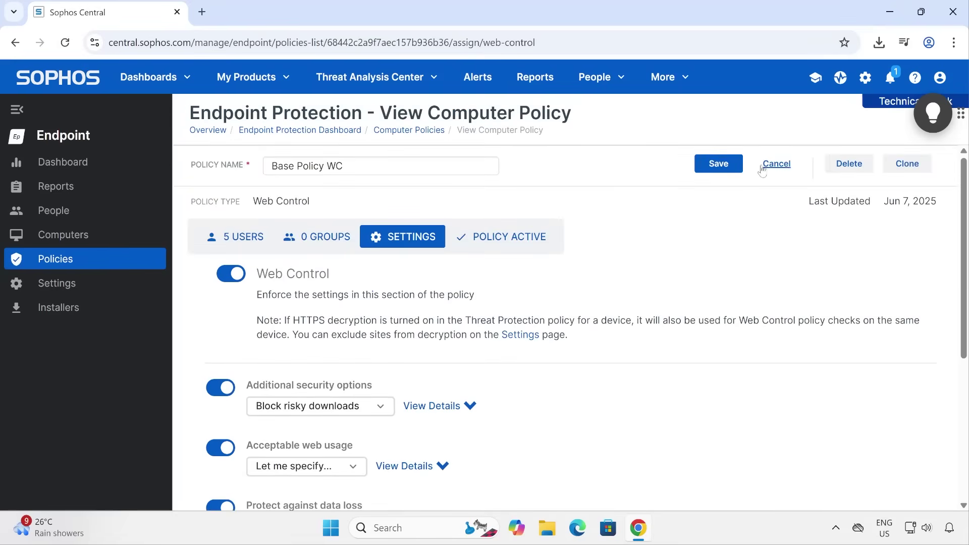
{"action": "left_click", "coordinate": [732, 172]}
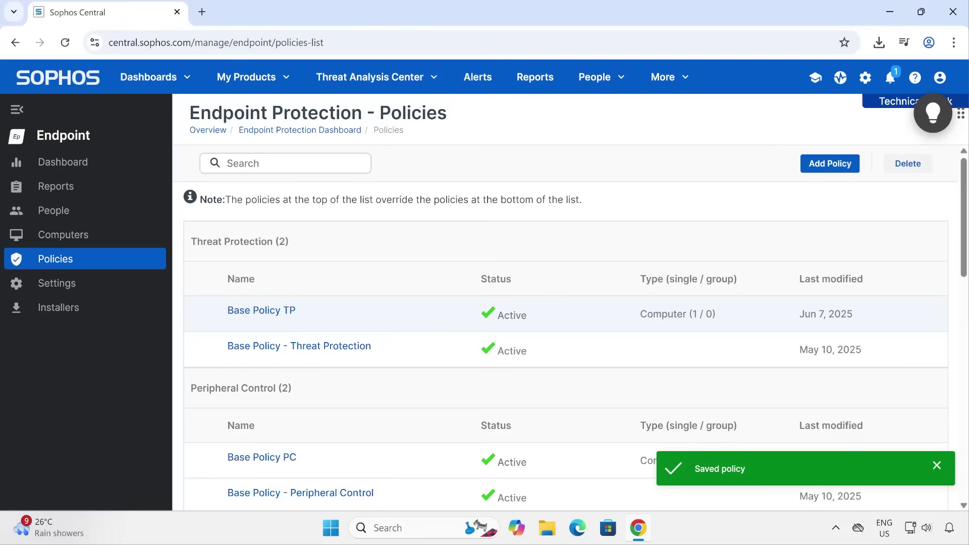
Open the SSL/TLS decryption of HTTPS websites page in the endpoint general settings
{"action": "left_click", "coordinate": [57, 292]}
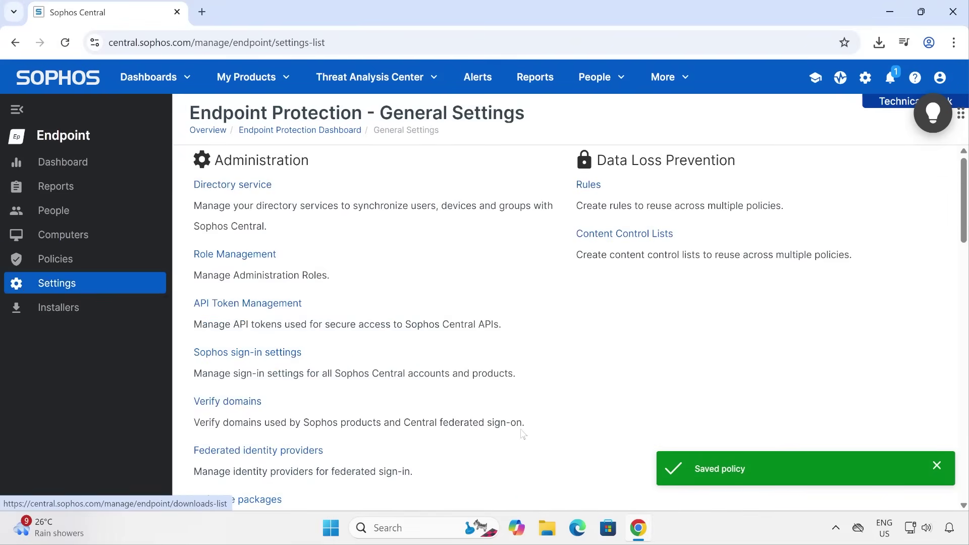
{"action": "scroll", "coordinate": [525, 445], "scroll_direction": "down", "scroll_amount": 10}
{"action": "scroll", "coordinate": [526, 444], "scroll_direction": "down", "scroll_amount": 3}
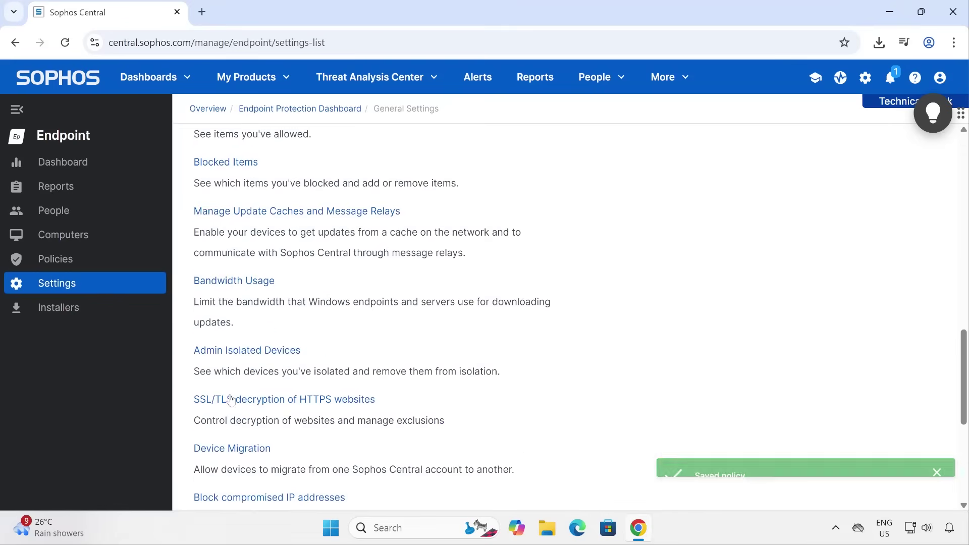
{"action": "left_click", "coordinate": [295, 401]}
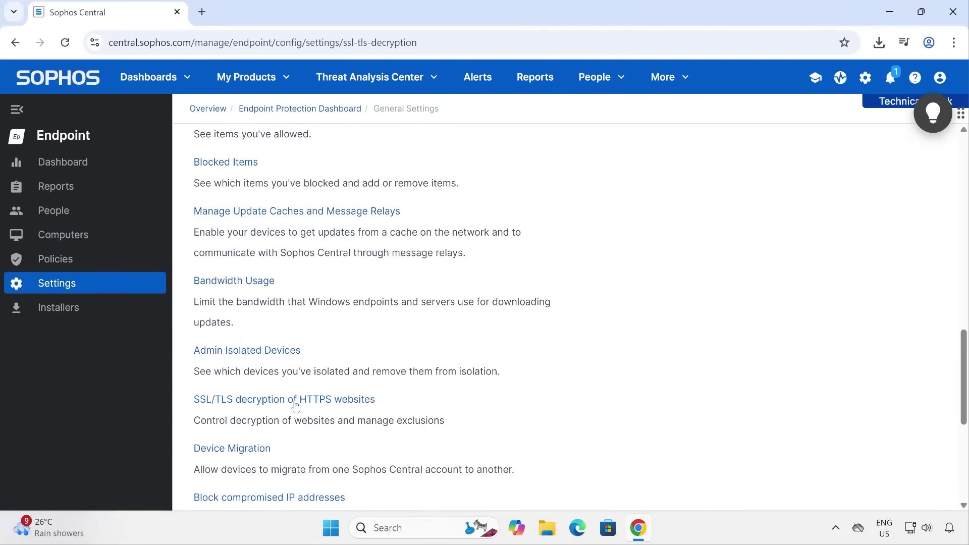
Review the categories and websites excluded from HTTPS decryption, look at the form for adding a website exclusion, and close it without adding one
{"action": "scroll", "coordinate": [307, 389], "scroll_direction": "down", "scroll_amount": 3}
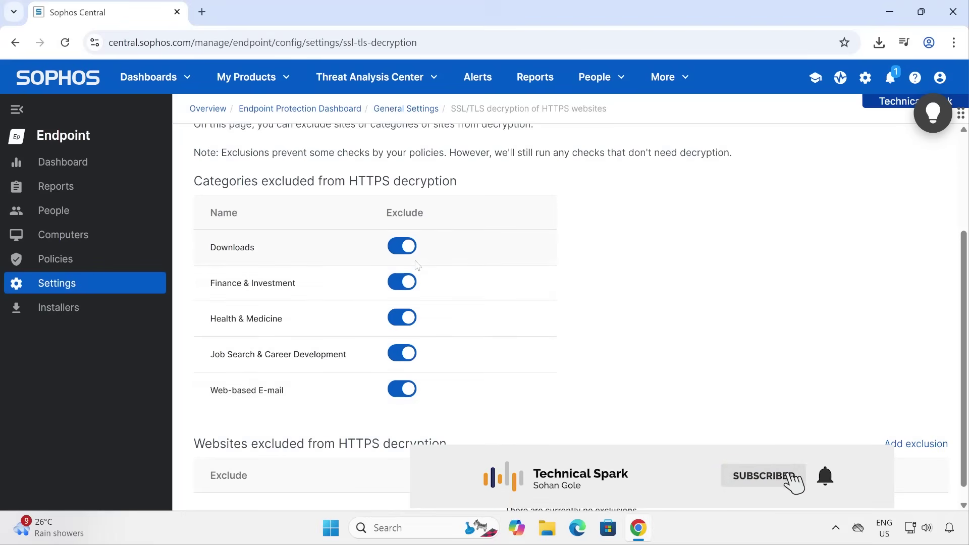
{"action": "scroll", "coordinate": [392, 468], "scroll_direction": "down", "scroll_amount": 1}
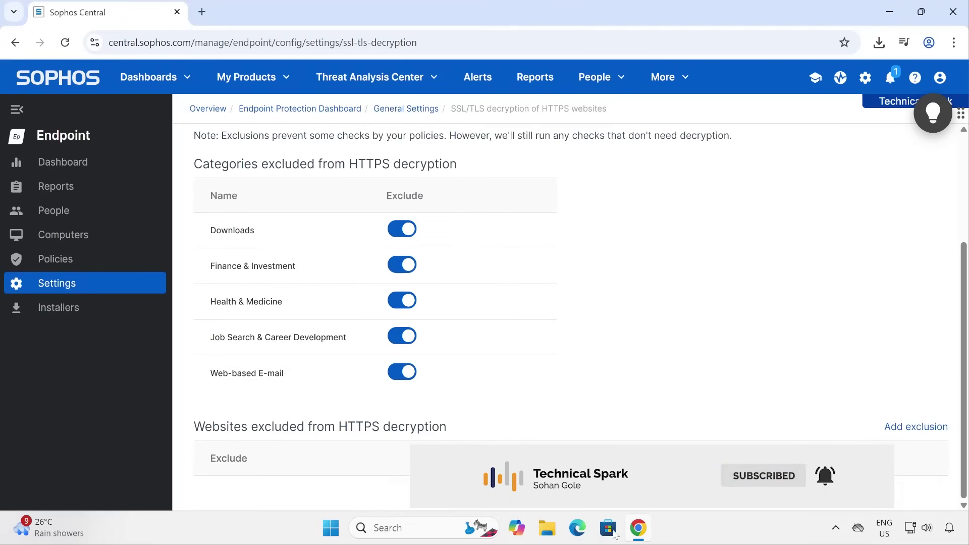
{"action": "left_click_drag", "start_coordinate": [548, 504], "coordinate": [762, 474]}
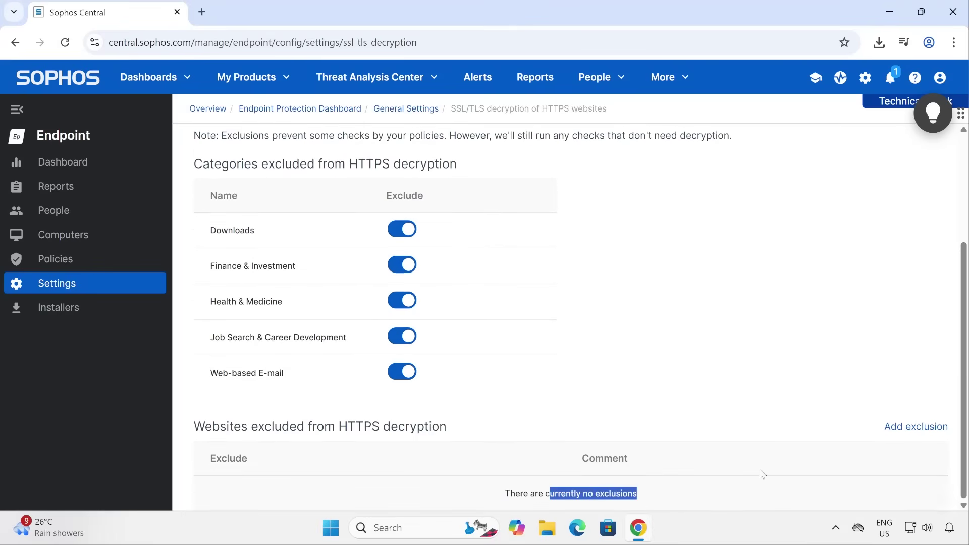
{"action": "left_click", "coordinate": [903, 428]}
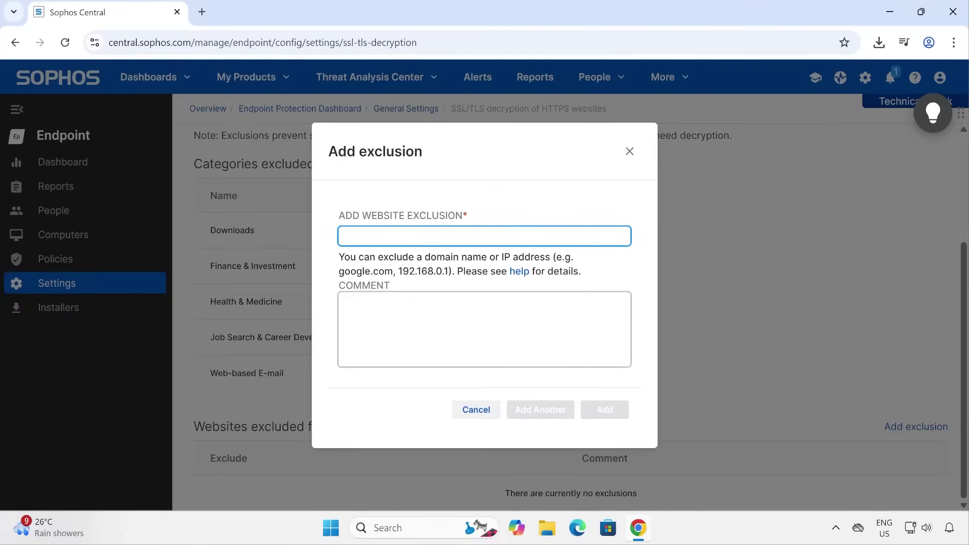
{"action": "key", "text": "Tab"}
{"action": "left_click", "coordinate": [629, 152]}
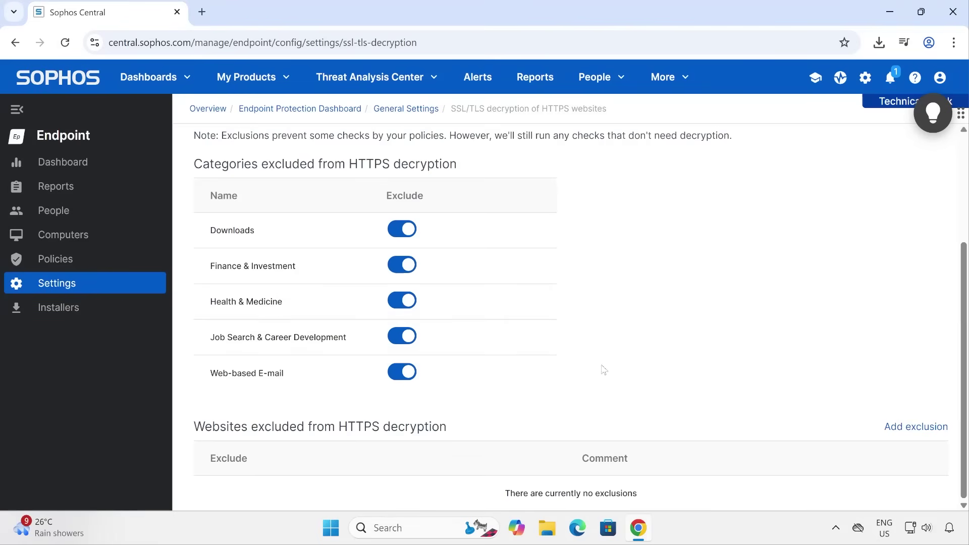
Open the Sophos Endpoint agent on the computer and run an update now from its About page
{"action": "left_click", "coordinate": [833, 525]}
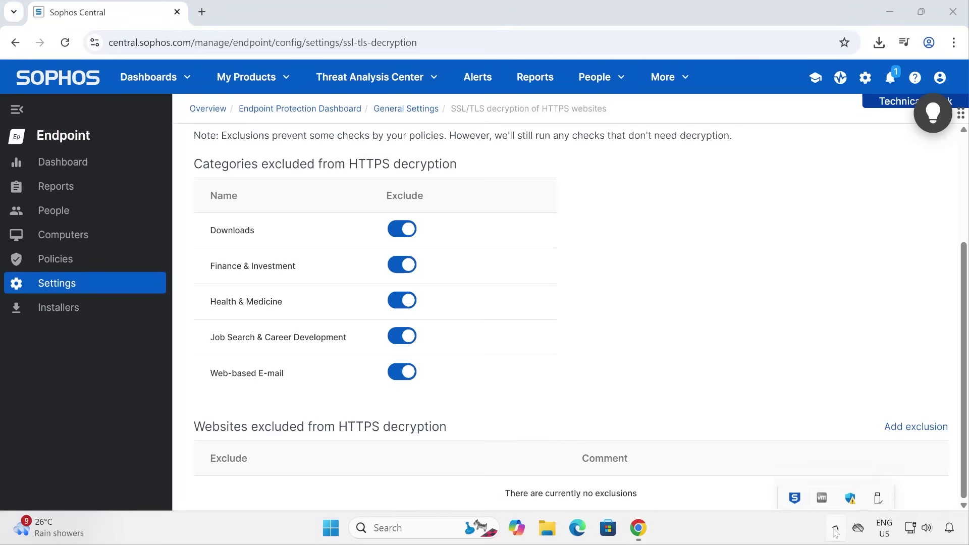
{"action": "left_click", "coordinate": [795, 485]}
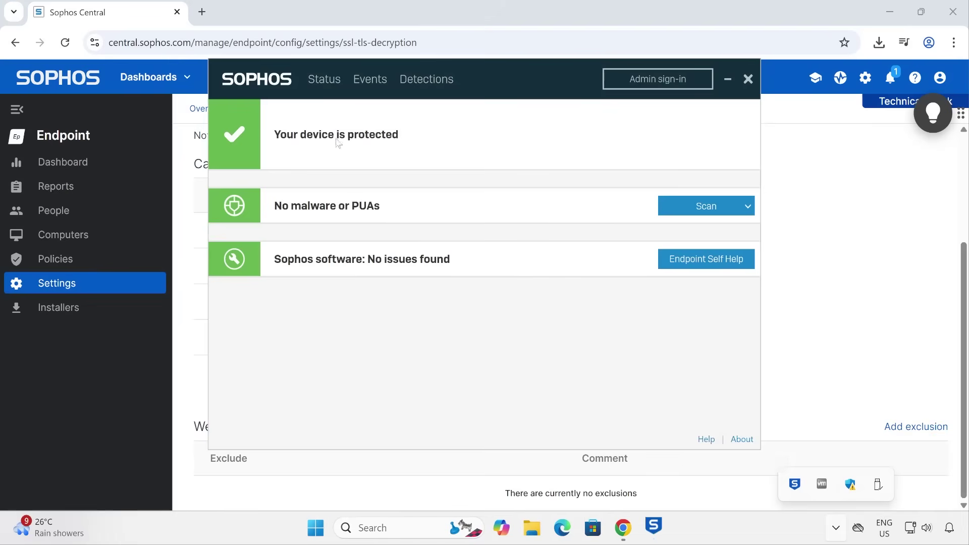
{"action": "left_click", "coordinate": [749, 445]}
{"action": "left_click", "coordinate": [251, 155]}
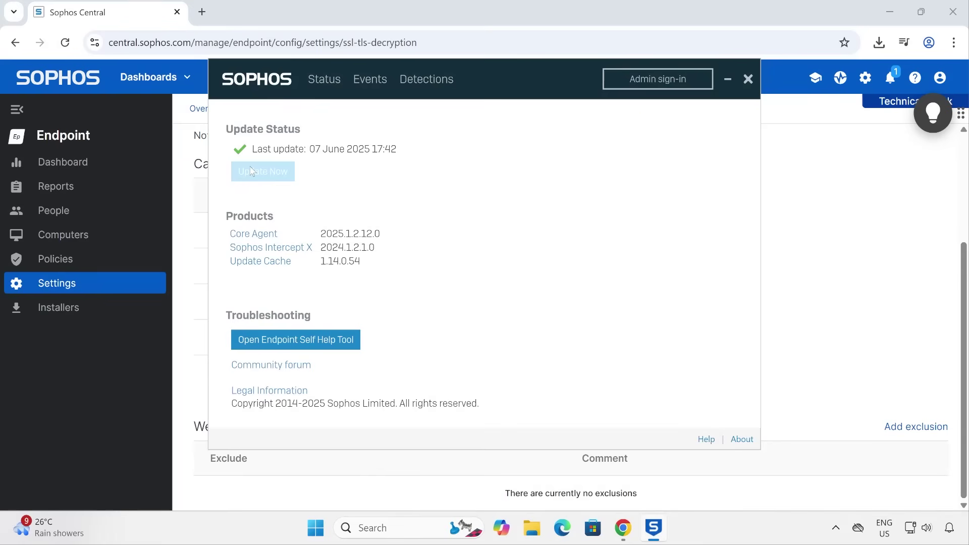
Launch the Endpoint Self Help Tool from the agent's troubleshooting section and close the agent window
{"action": "left_click", "coordinate": [308, 348]}
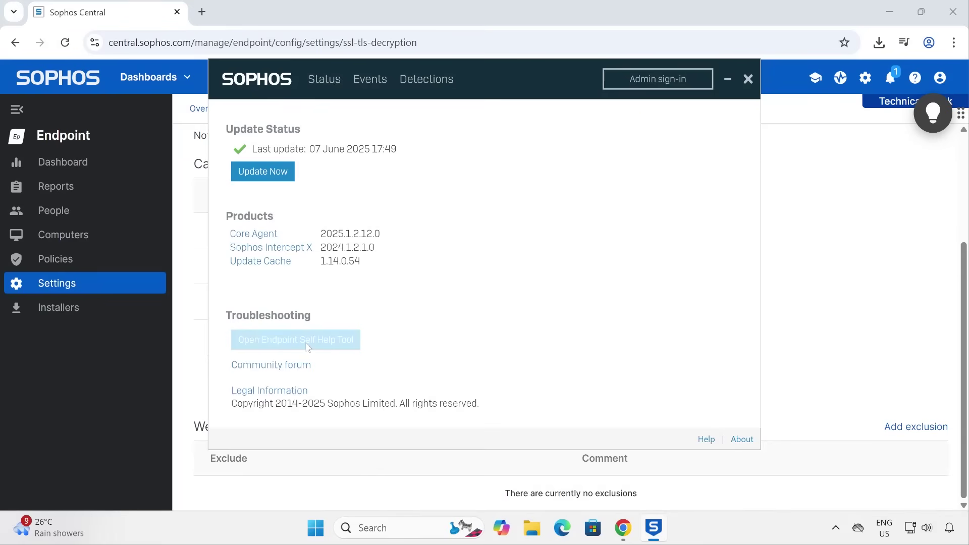
{"action": "left_click", "coordinate": [272, 349]}
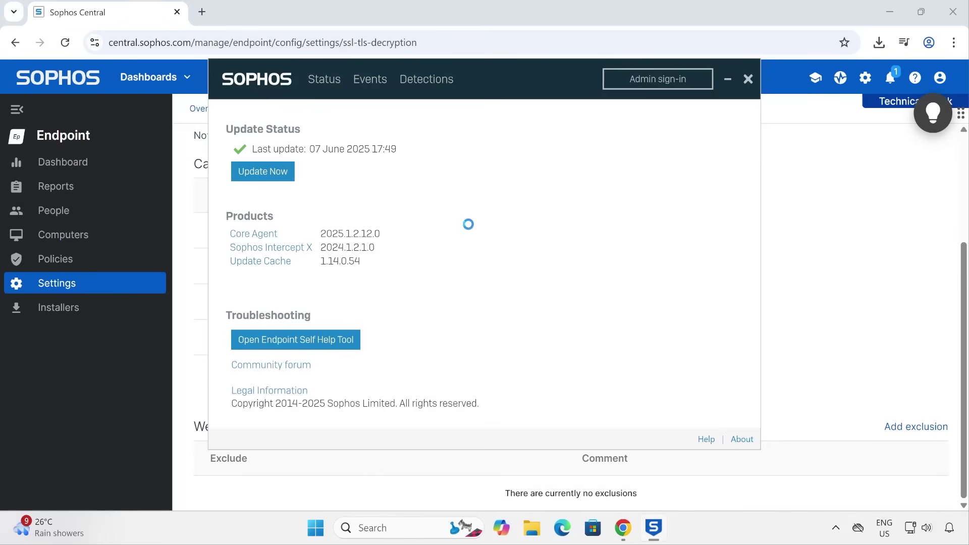
{"action": "left_click", "coordinate": [749, 79]}
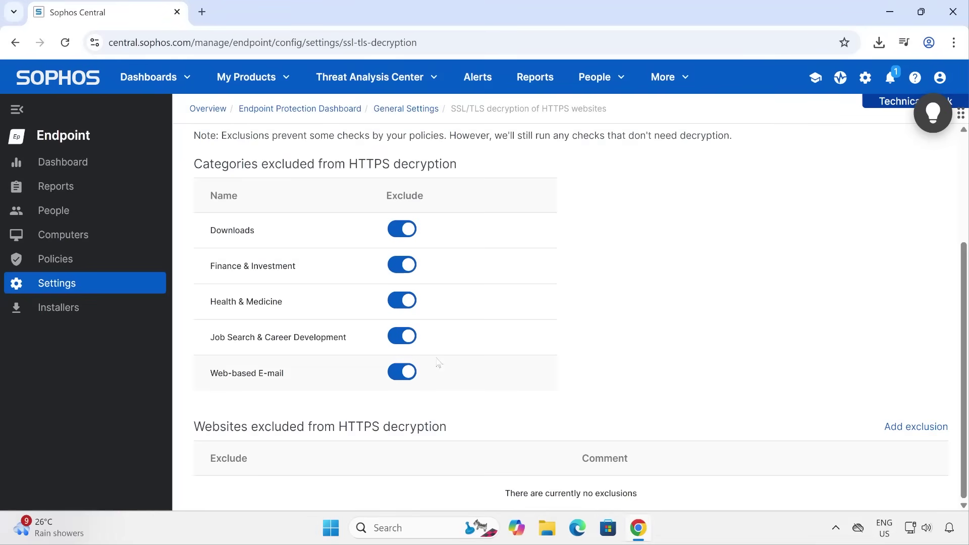
{"action": "scroll", "coordinate": [251, 381], "scroll_direction": "up", "scroll_amount": 4}
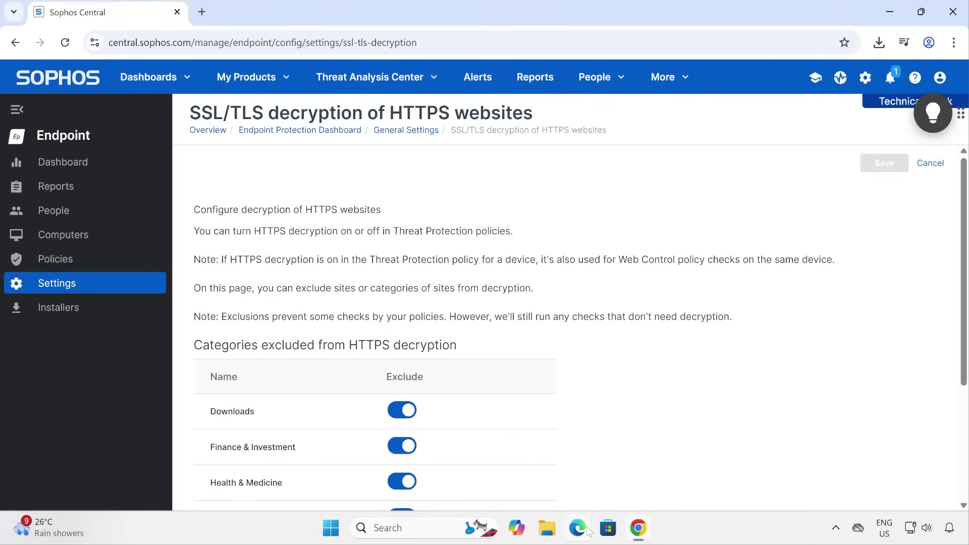
{"action": "left_click", "coordinate": [589, 532]}
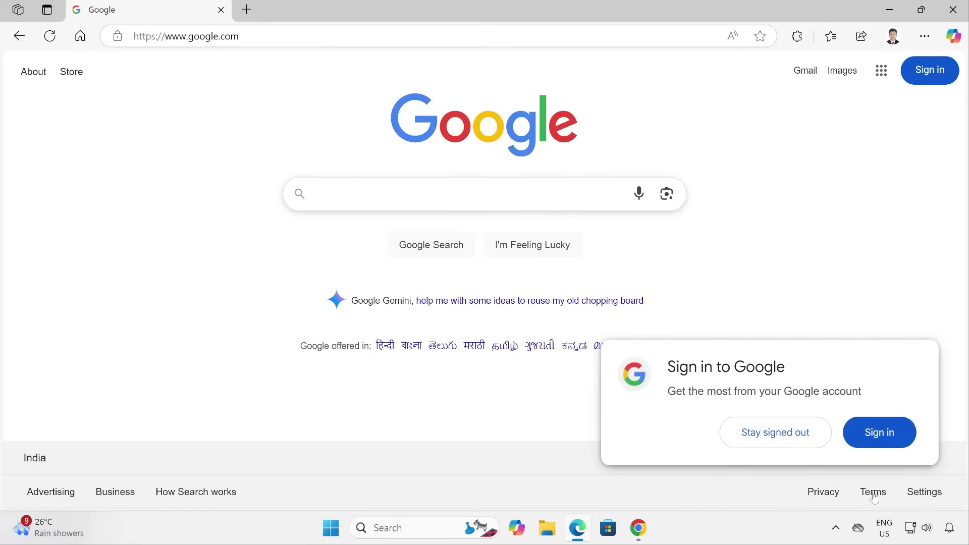
{"action": "left_click", "coordinate": [763, 435]}
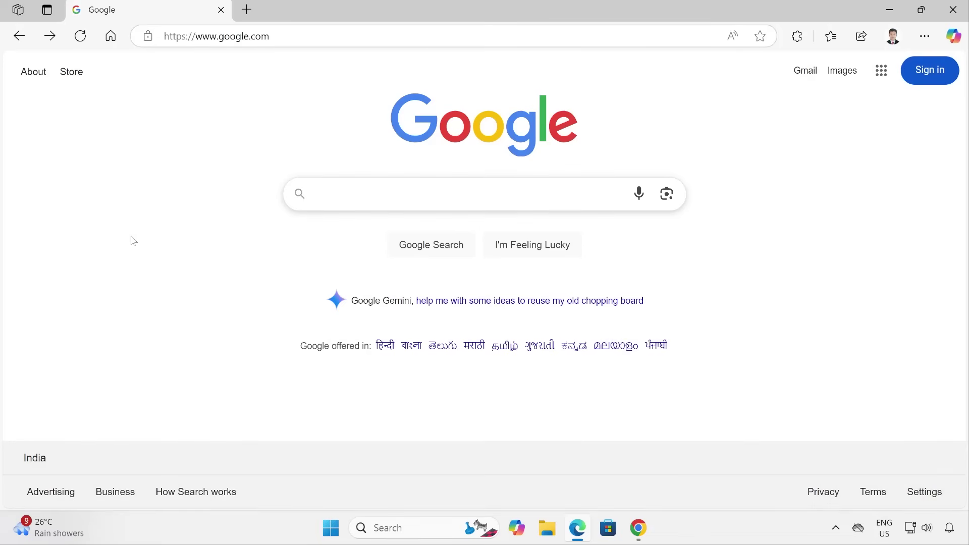
{"action": "key", "text": "ctrl+l"}
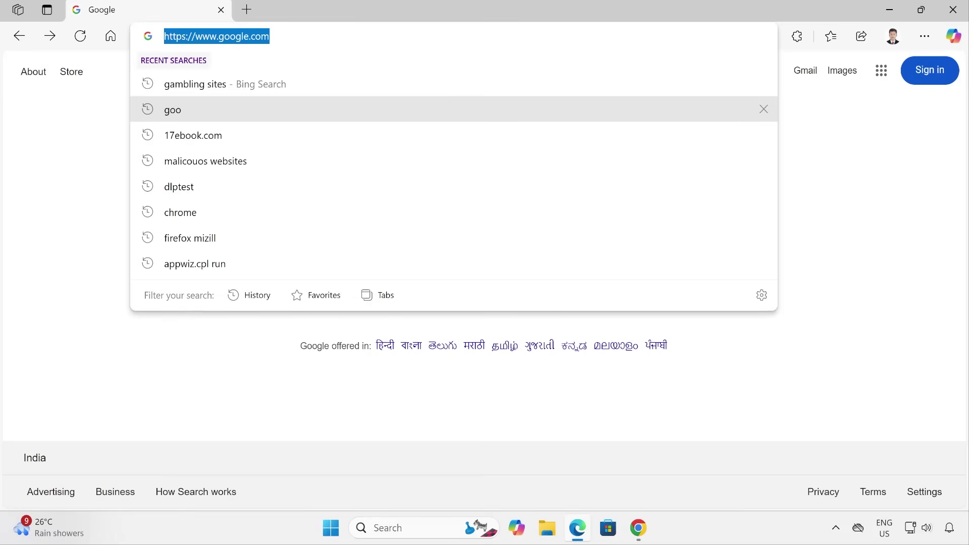
{"action": "type", "text": "https://17ebook.com/"}
{"action": "key", "text": "Return"}
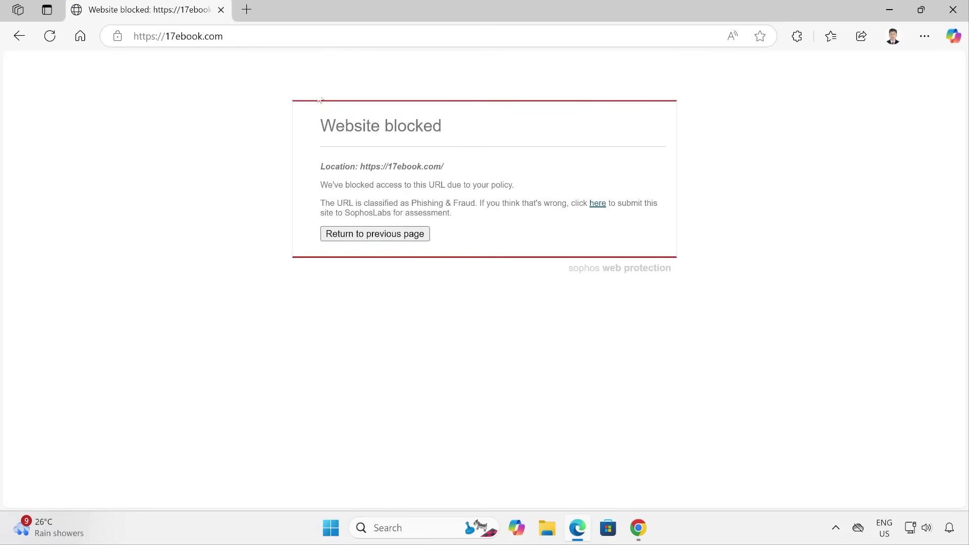
{"action": "left_click_drag", "start_coordinate": [357, 203], "coordinate": [534, 203]}
{"action": "left_click", "coordinate": [247, 10]}
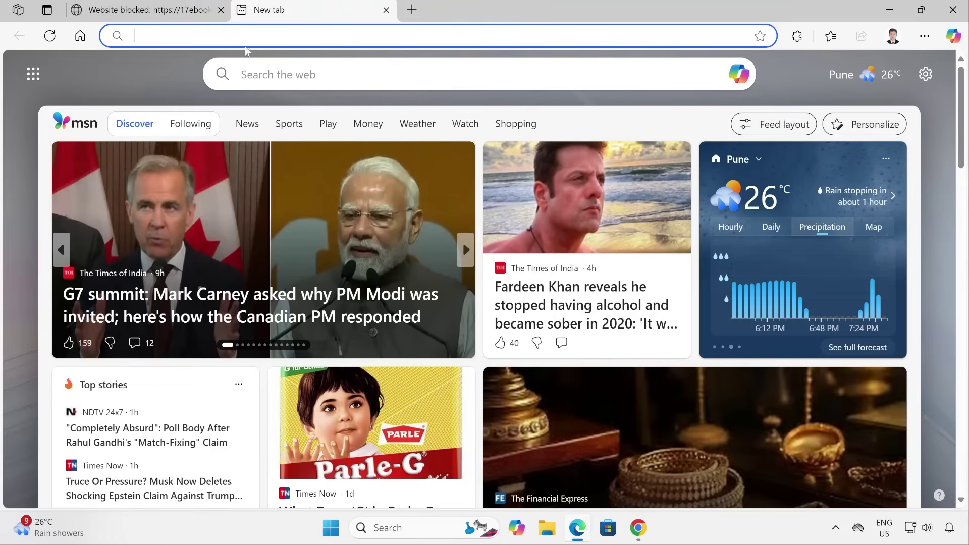
{"action": "left_click", "coordinate": [242, 36]}
{"action": "type", "text": "https://shangrila.com/"}
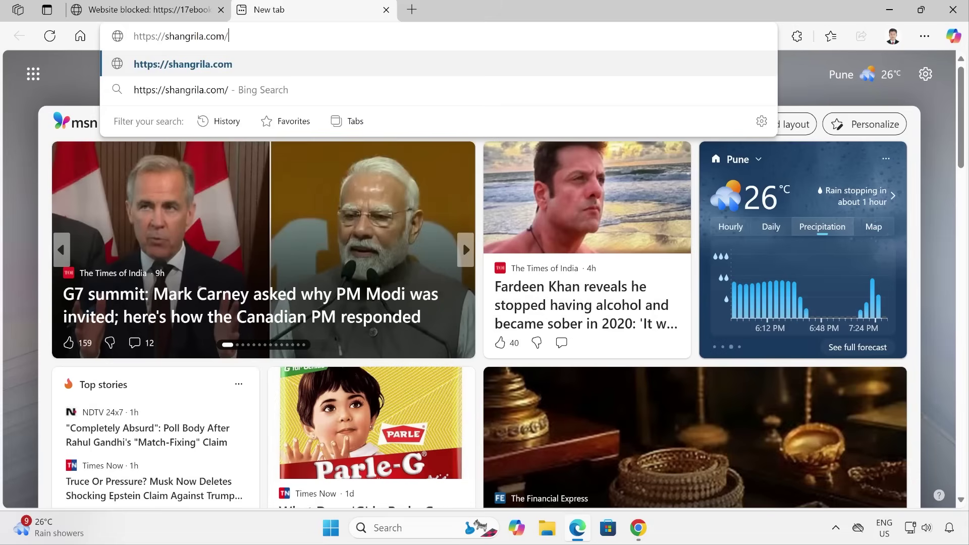
{"action": "key", "text": "Return"}
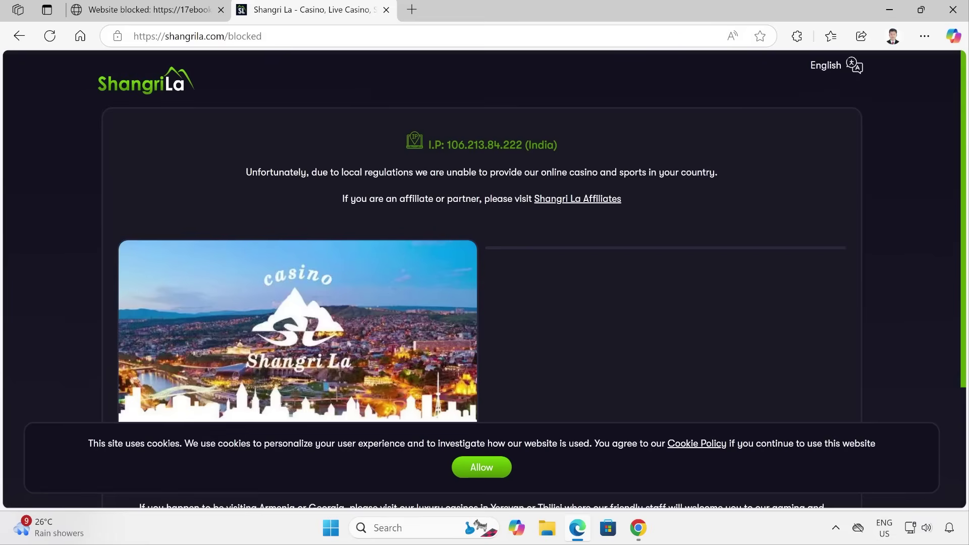
{"action": "left_click", "coordinate": [483, 468]}
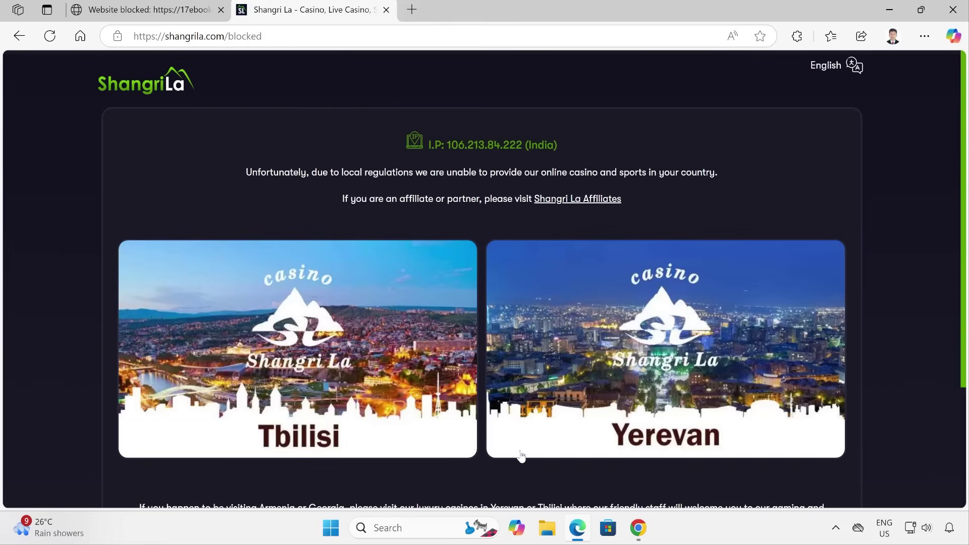
Open the Yerevan and Tbilisi casino sites from the Shangri La page and read the category reported for shangrila.ge
{"action": "scroll", "coordinate": [604, 428], "scroll_direction": "down", "scroll_amount": 3}
{"action": "left_click", "coordinate": [645, 236]}
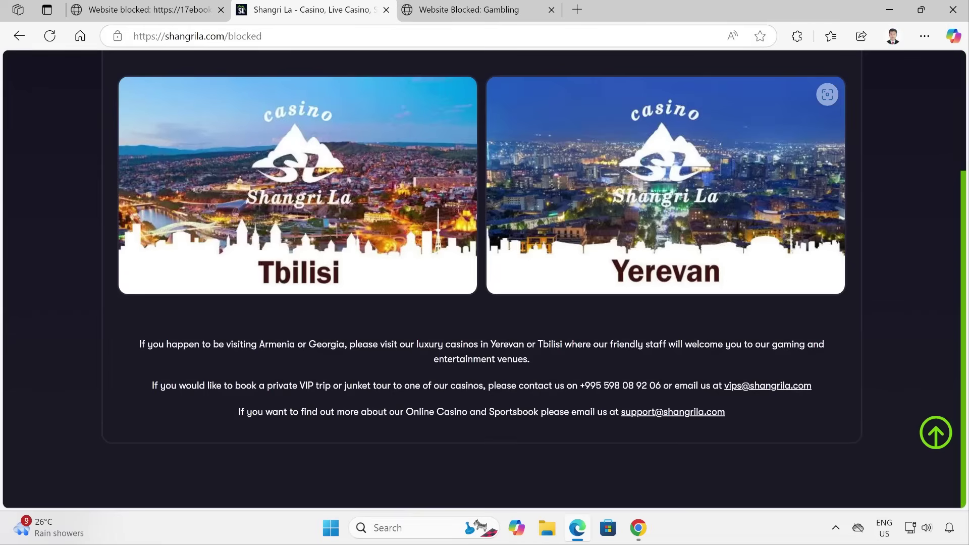
{"action": "left_click", "coordinate": [311, 9]}
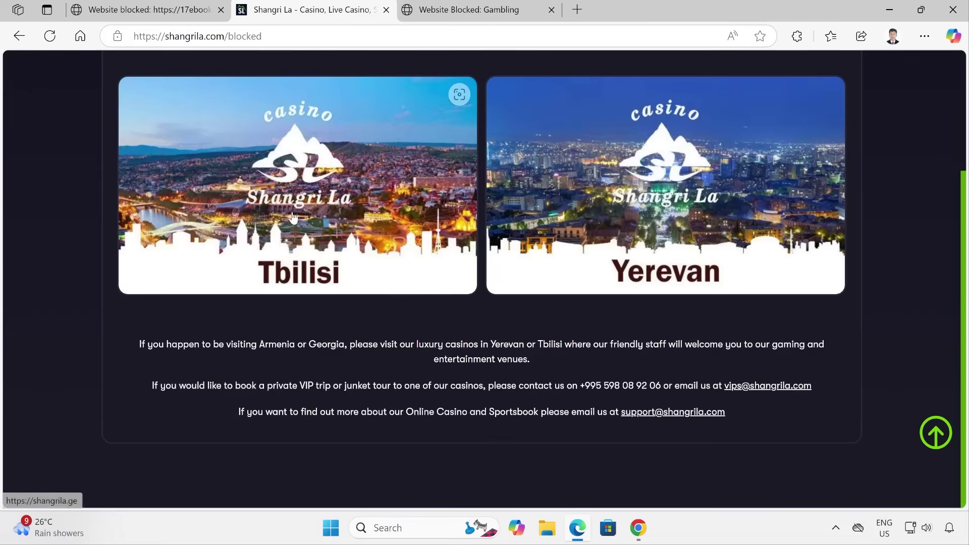
{"action": "left_click", "coordinate": [294, 217]}
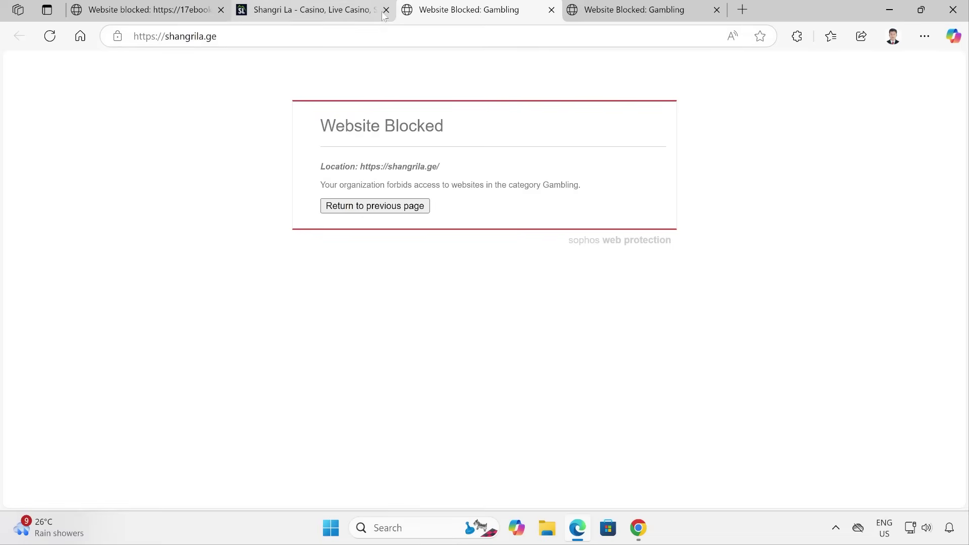
{"action": "left_click_drag", "start_coordinate": [356, 185], "coordinate": [586, 195]}
{"action": "double_click", "coordinate": [559, 186]}
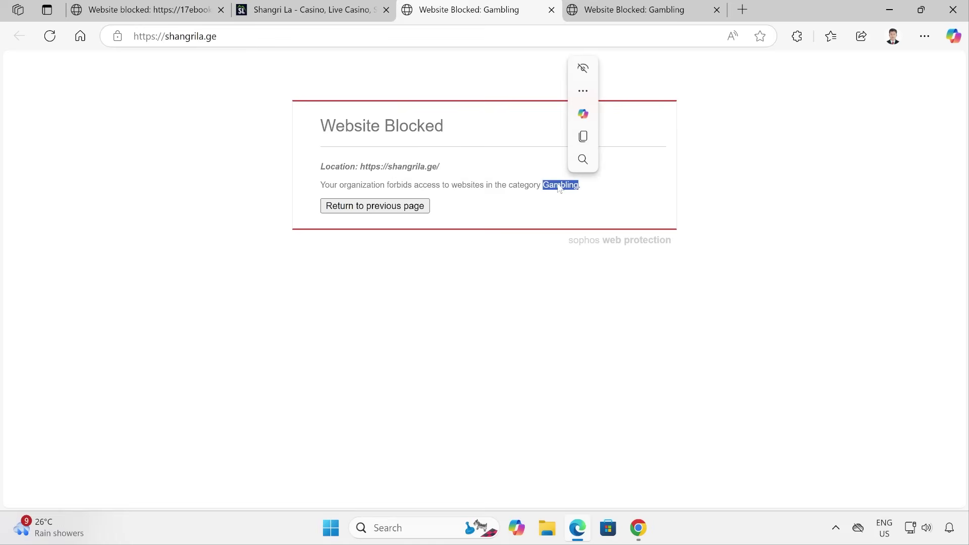
Close all the website test tabs in Edge
{"action": "left_click", "coordinate": [387, 10]}
{"action": "left_click", "coordinate": [386, 9]}
{"action": "left_click", "coordinate": [386, 10]}
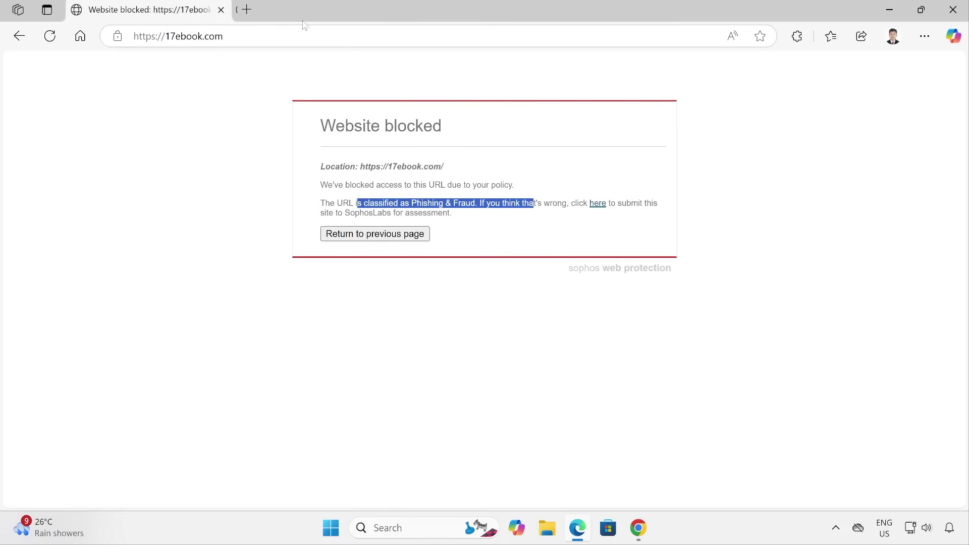
{"action": "left_click", "coordinate": [221, 9]}
Open the Sophos Endpoint agent and examine its event list for entries about access to the tested websites
{"action": "left_click", "coordinate": [834, 529]}
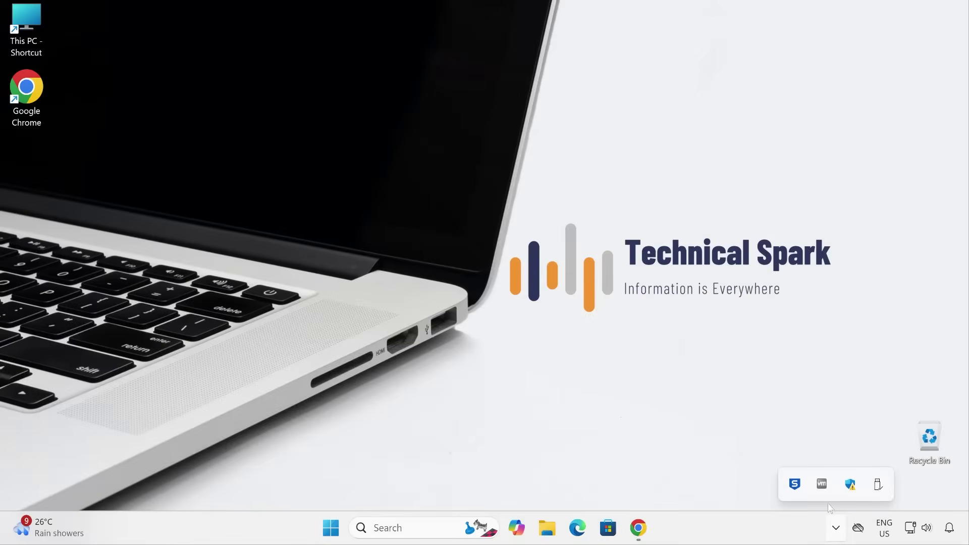
{"action": "right_click", "coordinate": [796, 485]}
{"action": "left_click", "coordinate": [704, 459]}
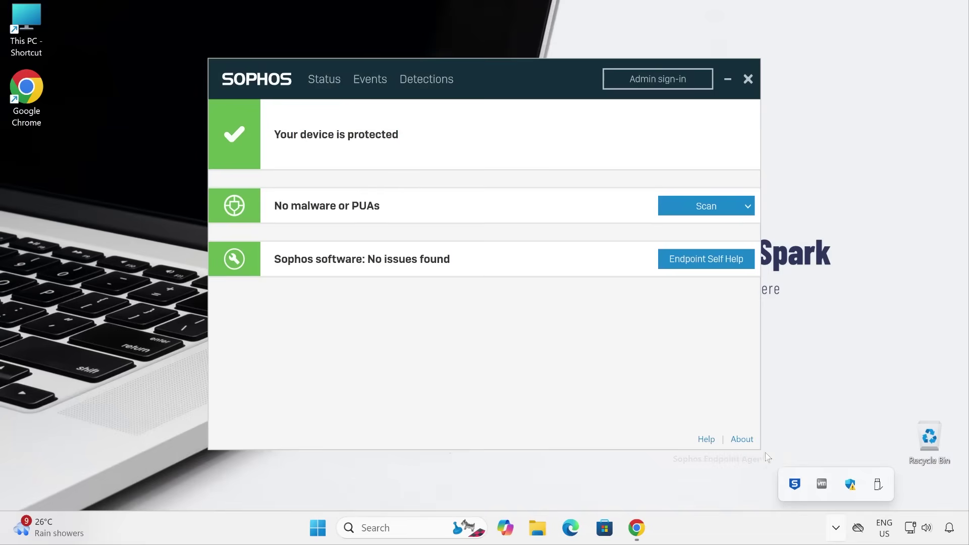
{"action": "left_click", "coordinate": [370, 80]}
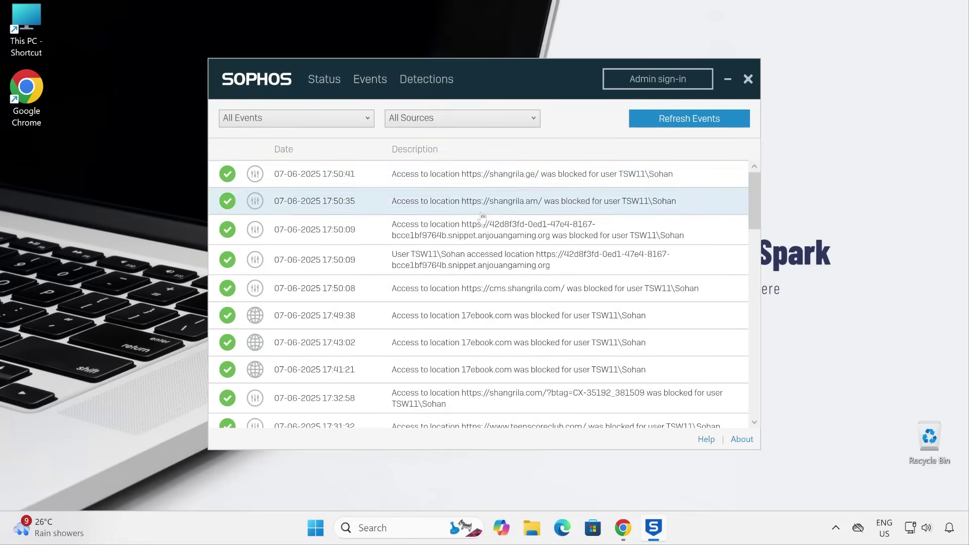
{"action": "scroll", "coordinate": [687, 338], "scroll_direction": "down", "scroll_amount": 3}
{"action": "scroll", "coordinate": [687, 339], "scroll_direction": "up", "scroll_amount": 3}
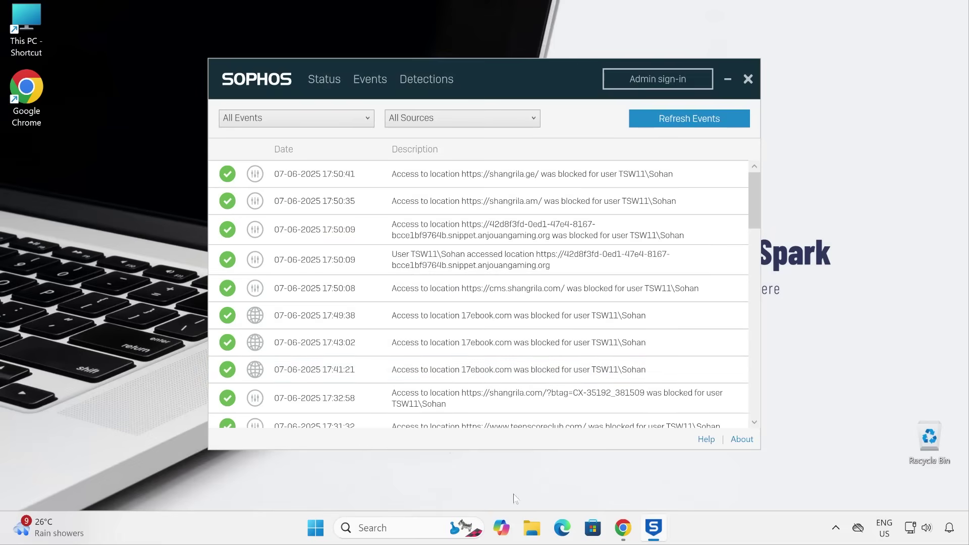
Switch back to Sophos Central in Chrome and open the Base Policy WC web control policy
{"action": "left_click", "coordinate": [626, 538]}
{"action": "scroll", "coordinate": [375, 248], "scroll_direction": "down", "scroll_amount": 5}
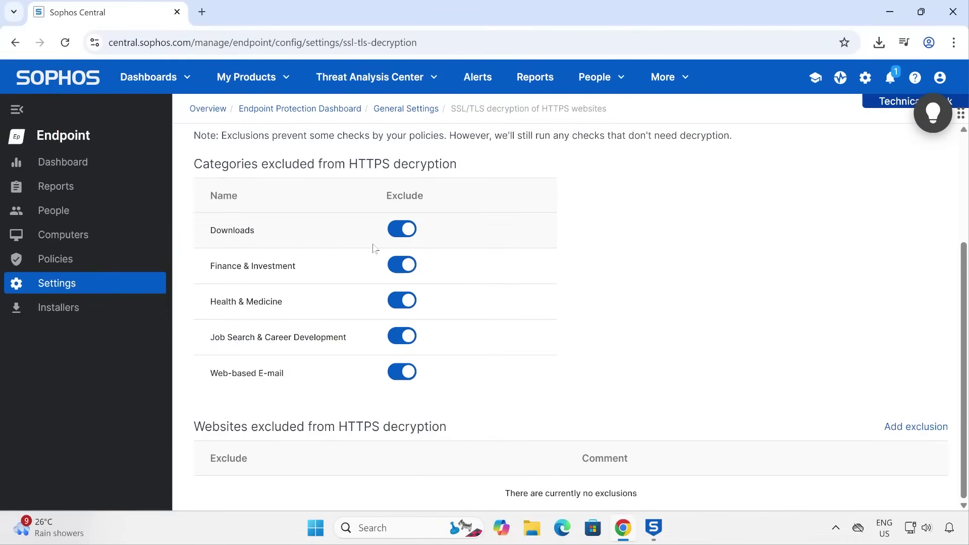
{"action": "left_click", "coordinate": [74, 264]}
{"action": "scroll", "coordinate": [437, 246], "scroll_direction": "down", "scroll_amount": 10}
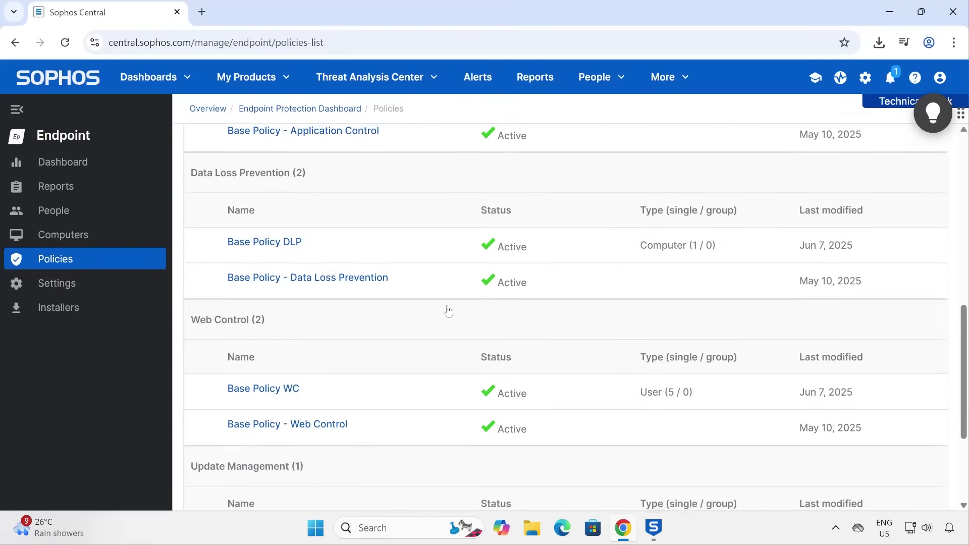
{"action": "left_click", "coordinate": [256, 379]}
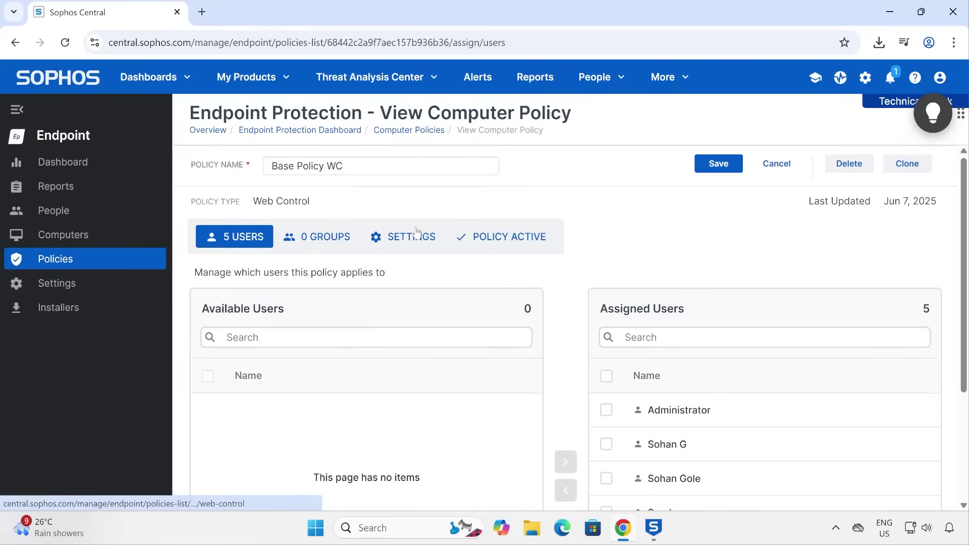
Try to add a website tag to the policy's control for sites tagged in Website Management
{"action": "left_click", "coordinate": [413, 237]}
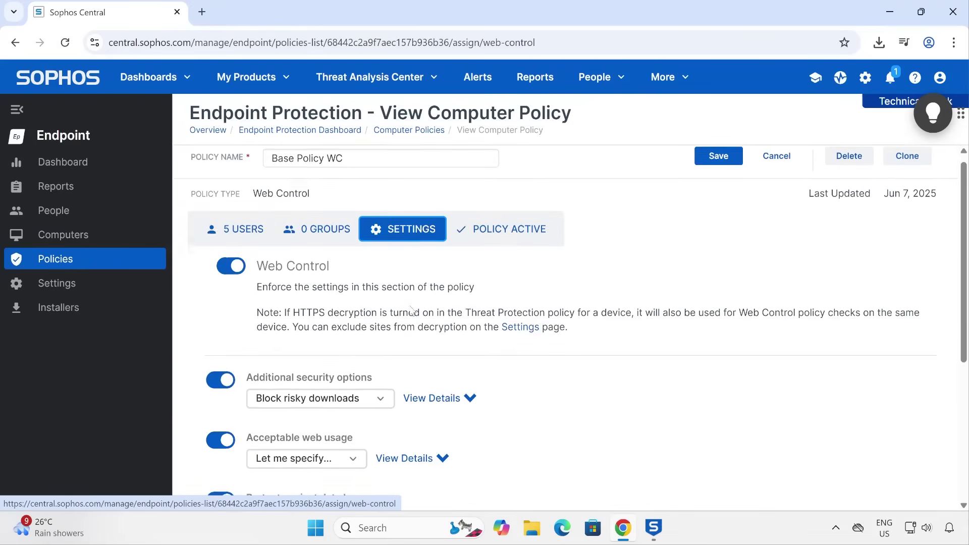
{"action": "scroll", "coordinate": [410, 310], "scroll_direction": "down", "scroll_amount": 5}
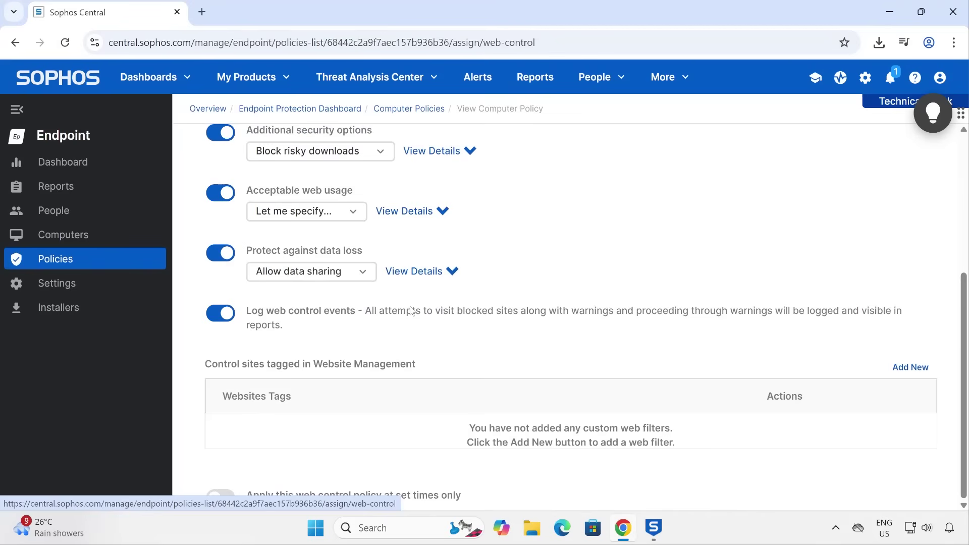
{"action": "left_click", "coordinate": [912, 367]}
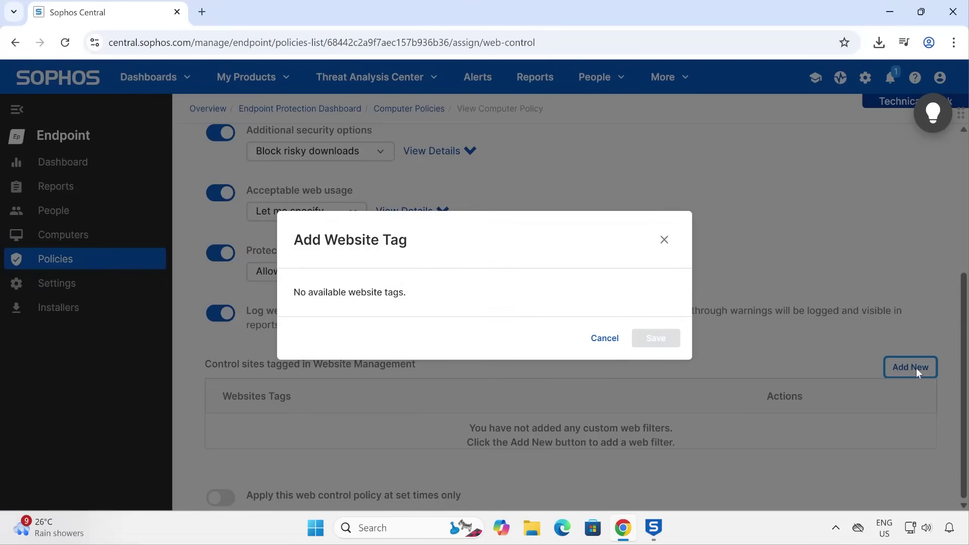
{"action": "left_click", "coordinate": [604, 340]}
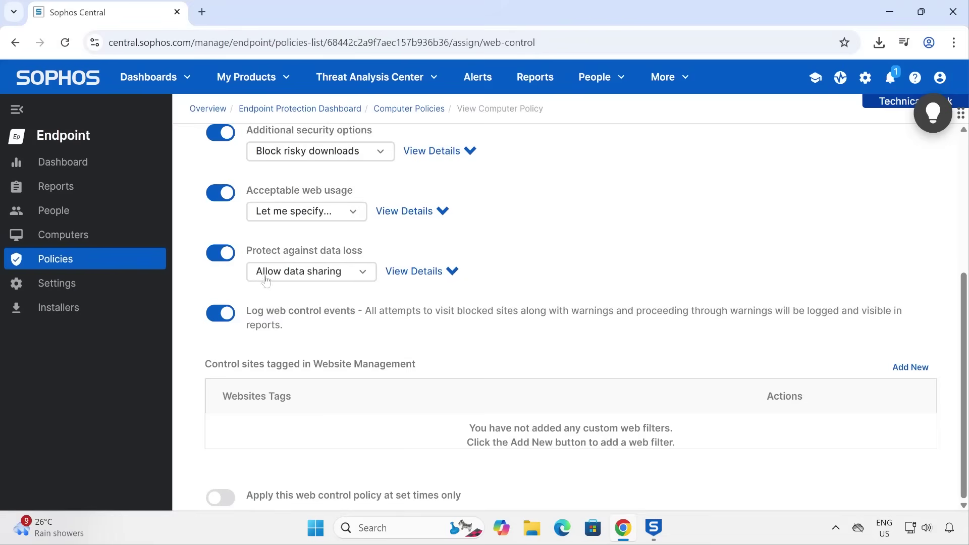
{"action": "left_click", "coordinate": [63, 285]}
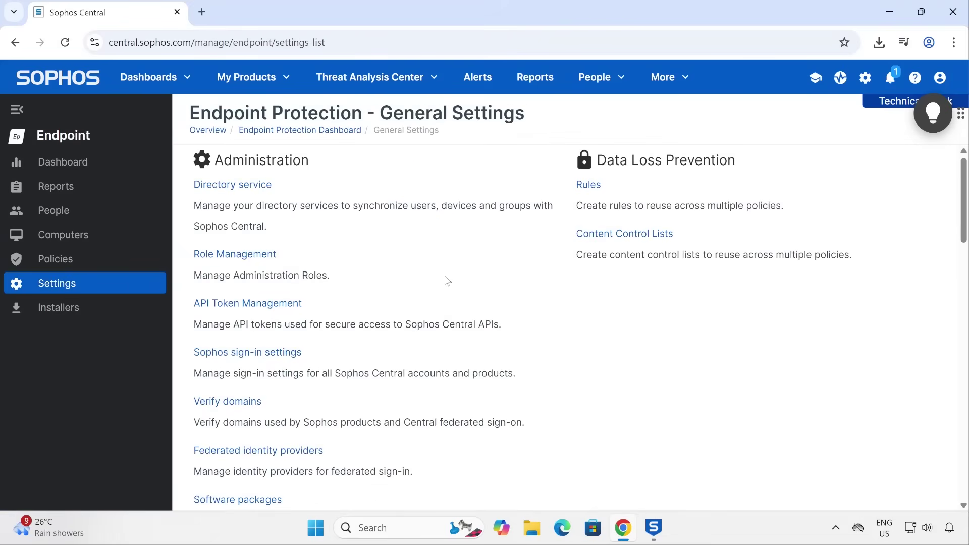
{"action": "scroll", "coordinate": [447, 281], "scroll_direction": "down", "scroll_amount": 10}
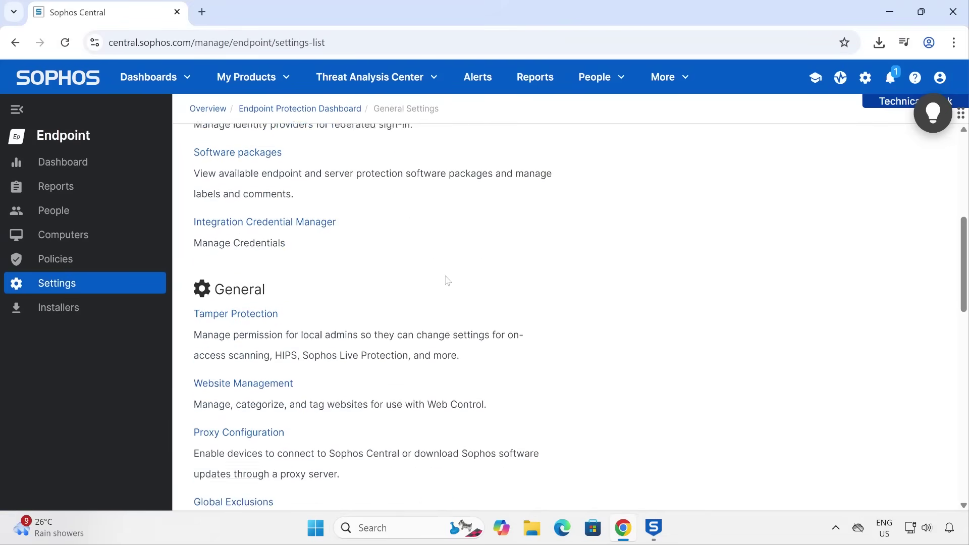
{"action": "left_click", "coordinate": [258, 218]}
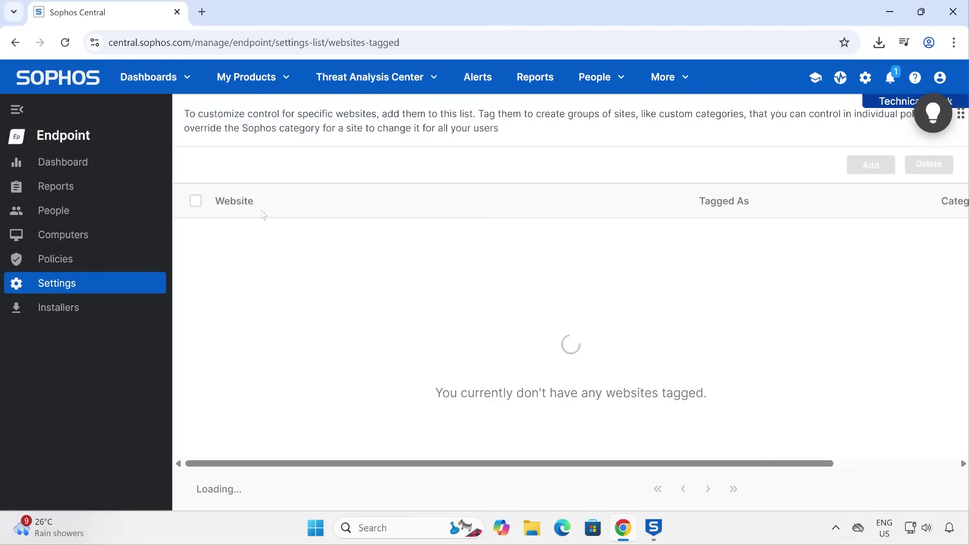
{"action": "left_click", "coordinate": [871, 165]}
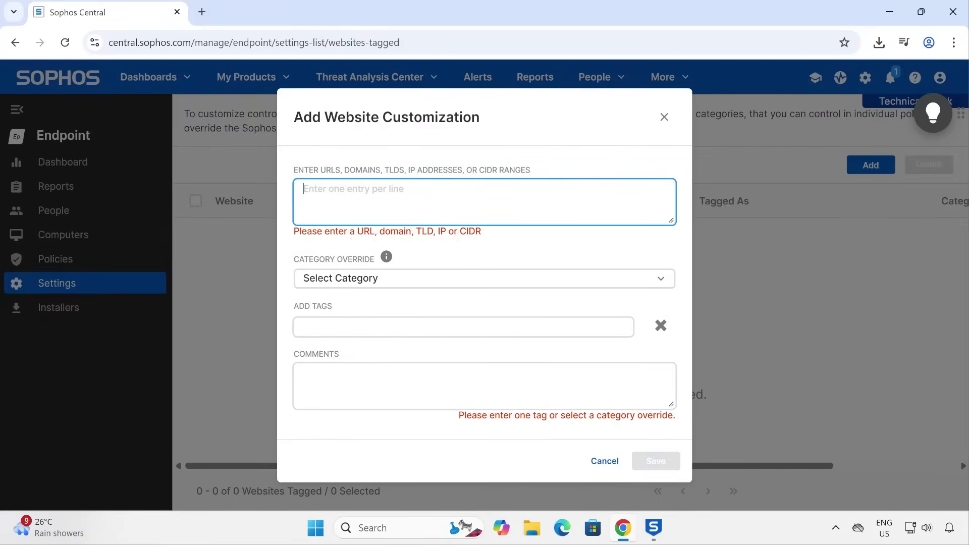
{"action": "type", "text": "https://17ebook.com/"}
Override the website's category with Real Estate, tag it Test and save the customization
{"action": "left_click", "coordinate": [372, 271]}
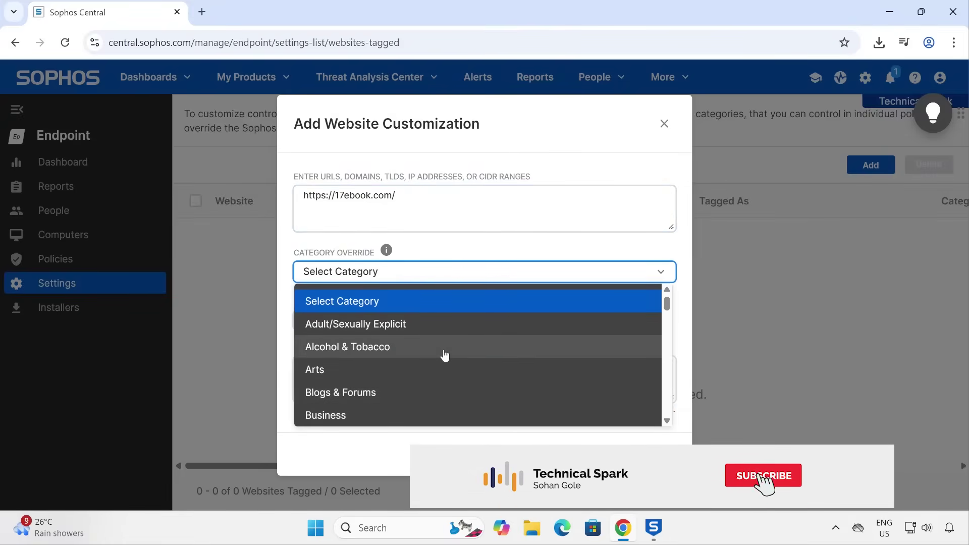
{"action": "left_click", "coordinate": [395, 196]}
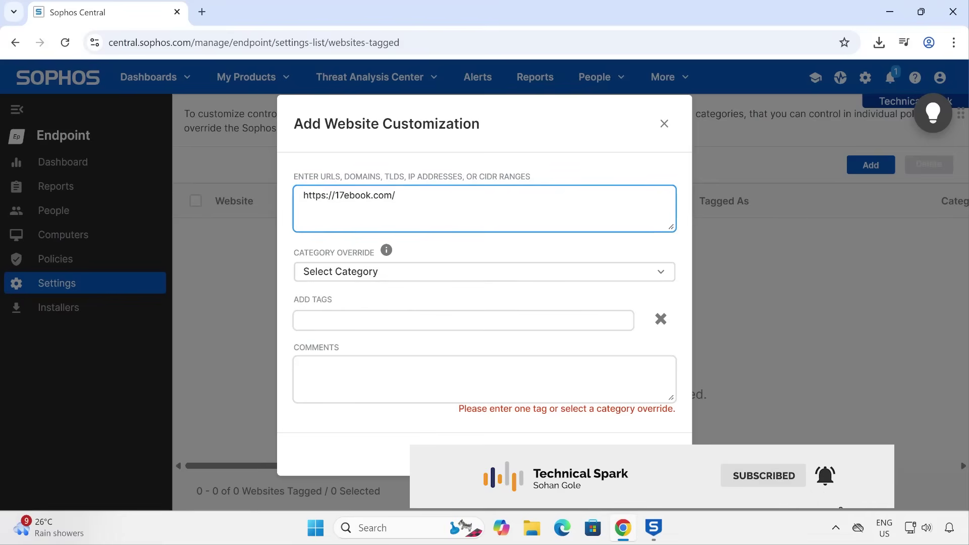
{"action": "left_click", "coordinate": [417, 275]}
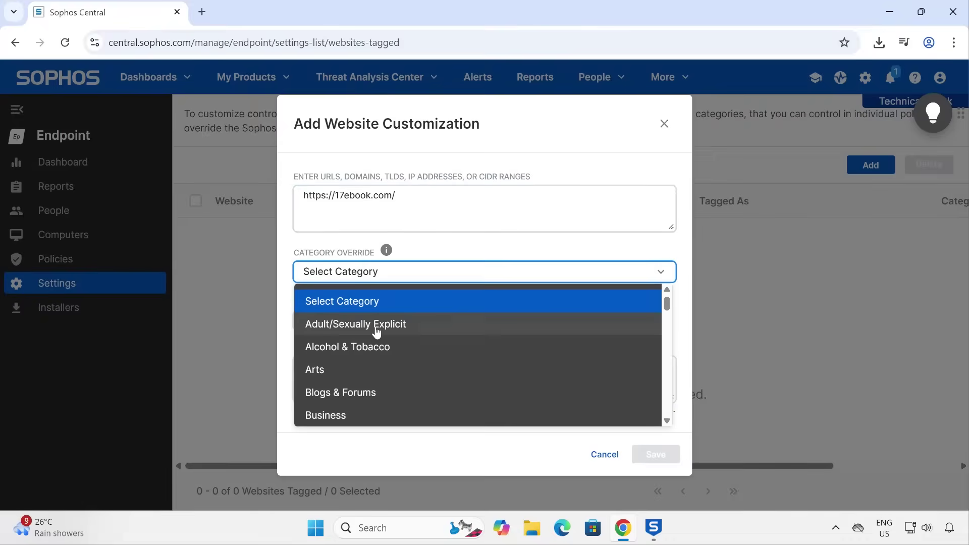
{"action": "scroll", "coordinate": [368, 329], "scroll_direction": "down", "scroll_amount": 6}
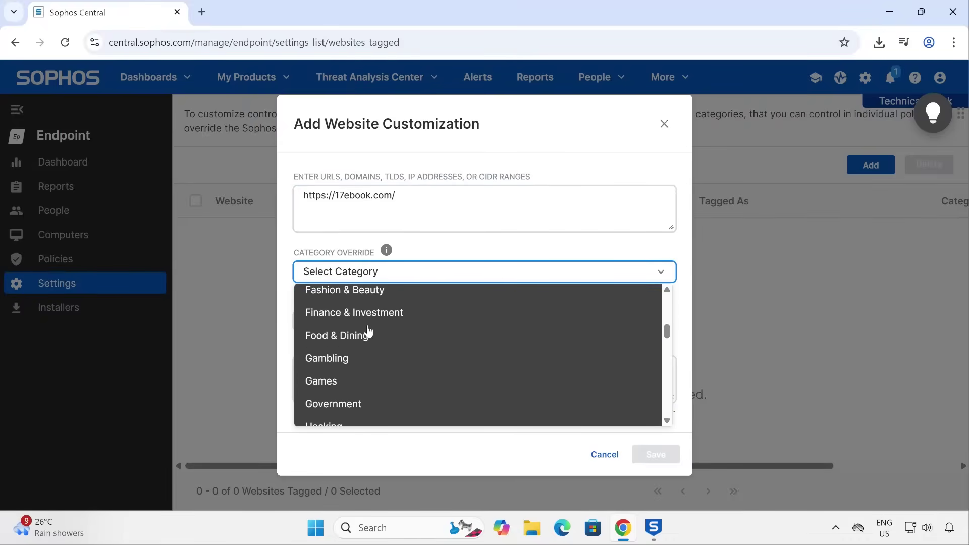
{"action": "scroll", "coordinate": [374, 379], "scroll_direction": "down", "scroll_amount": 8}
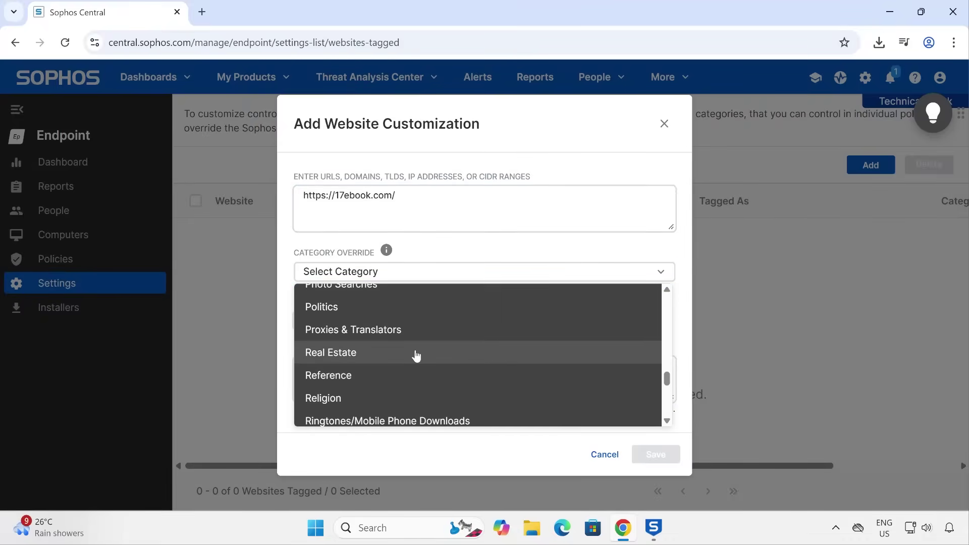
{"action": "left_click", "coordinate": [416, 355]}
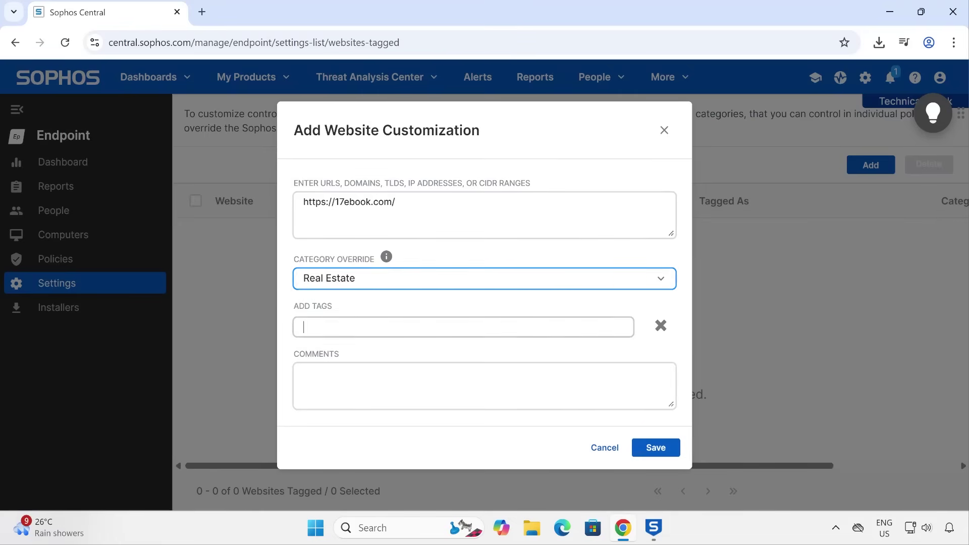
{"action": "left_click", "coordinate": [298, 327]}
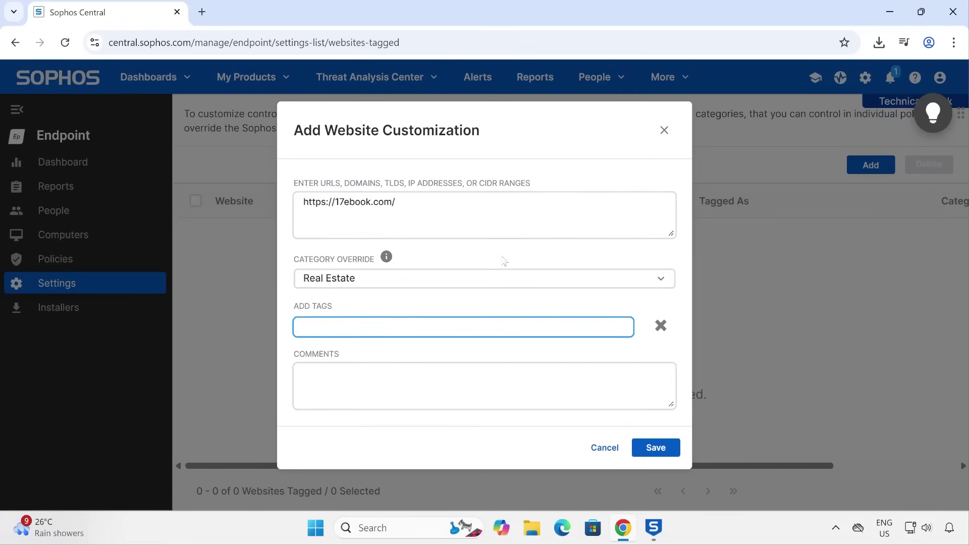
{"action": "key", "text": "Tab"}
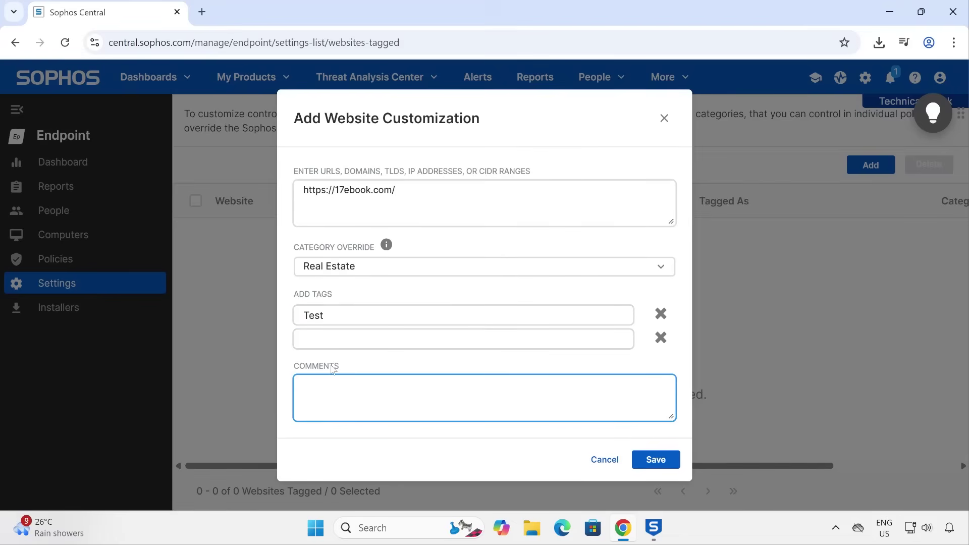
{"action": "left_click", "coordinate": [660, 453]}
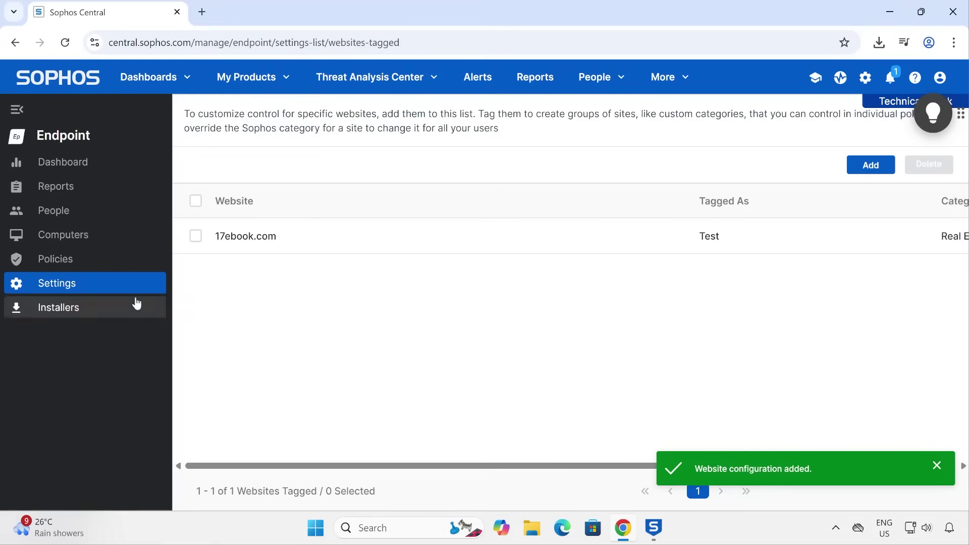
Return to the policies list and open the settings of the Base Policy WC web control policy
{"action": "left_click", "coordinate": [47, 262]}
{"action": "scroll", "coordinate": [574, 292], "scroll_direction": "down", "scroll_amount": 12}
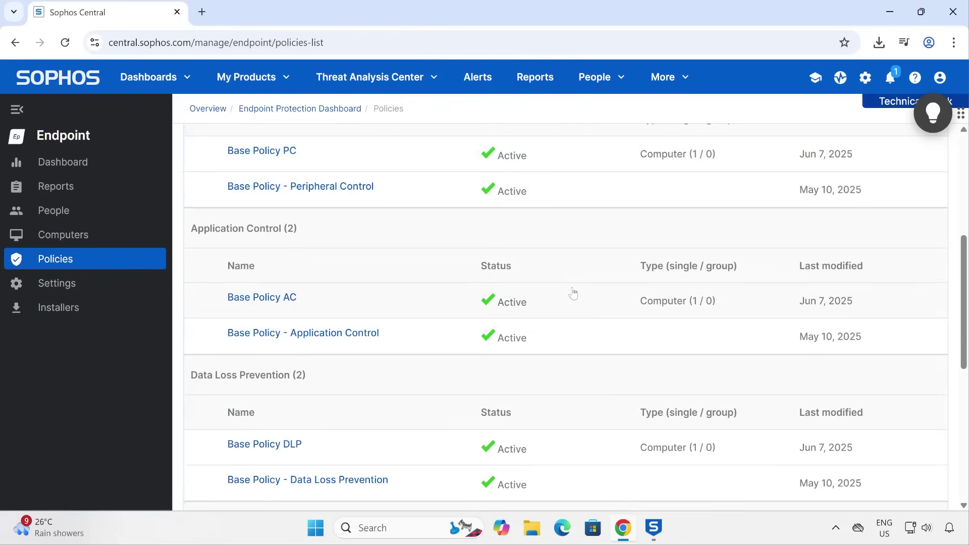
{"action": "scroll", "coordinate": [281, 442], "scroll_direction": "down", "scroll_amount": 2}
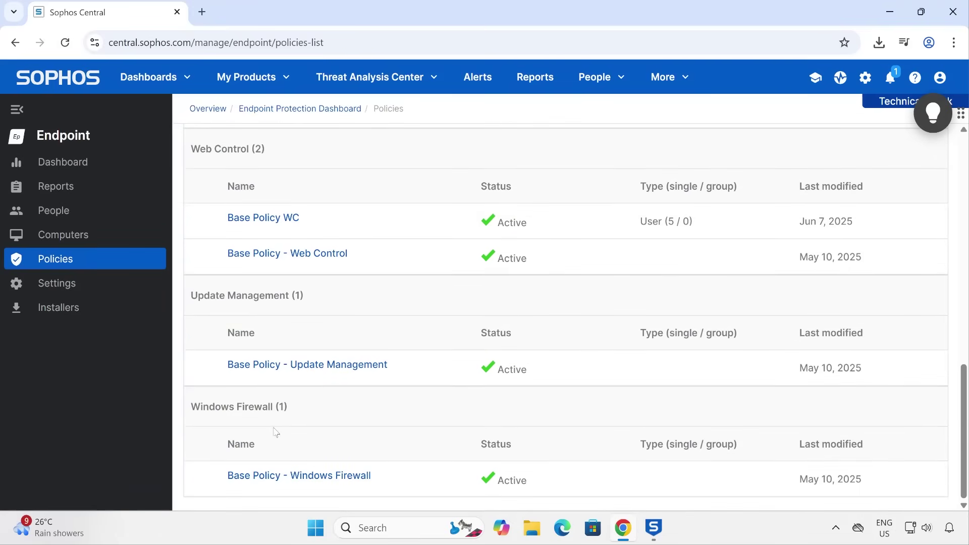
{"action": "left_click", "coordinate": [267, 221]}
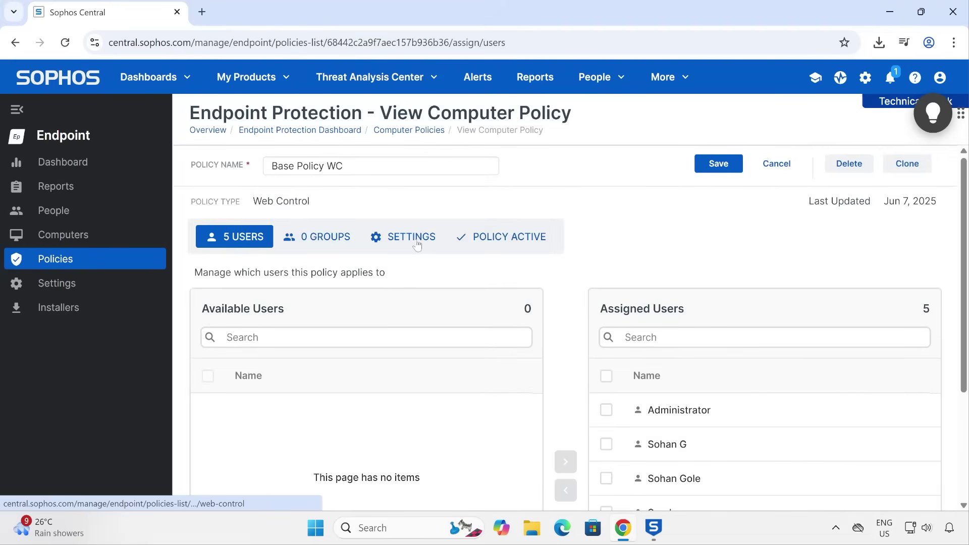
{"action": "left_click", "coordinate": [416, 244]}
{"action": "scroll", "coordinate": [528, 365], "scroll_direction": "down", "scroll_amount": 5}
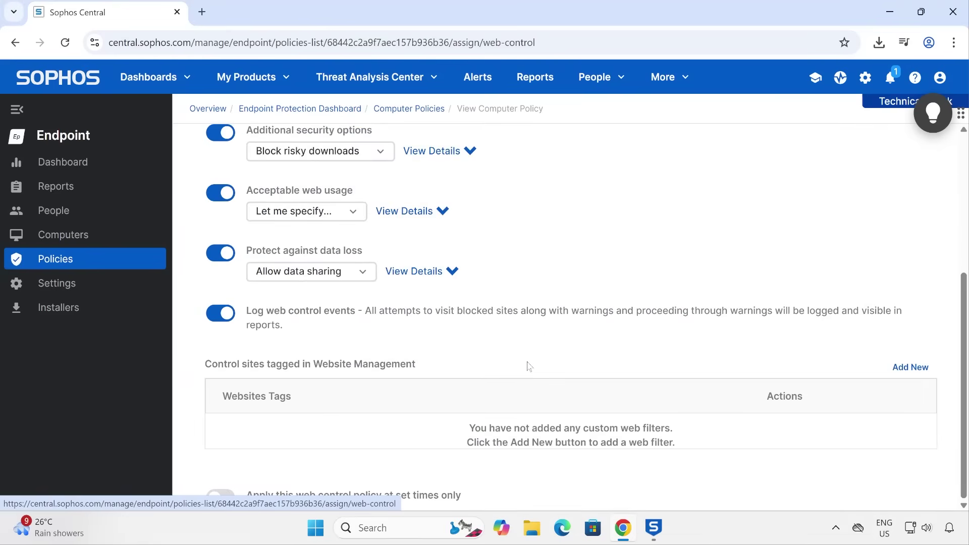
Add the Test website tag with the Allow action to the policy and save the policy
{"action": "left_click", "coordinate": [910, 367]}
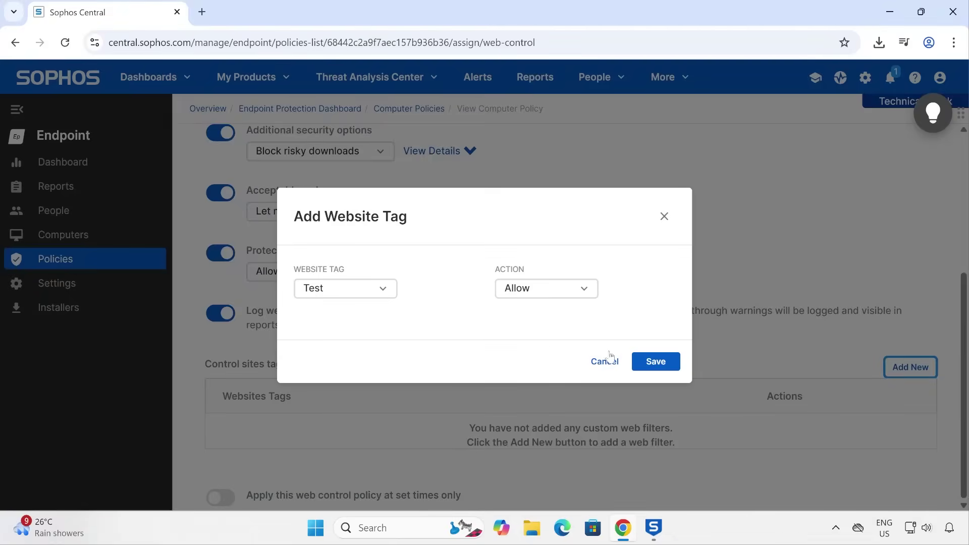
{"action": "left_click", "coordinate": [383, 288]}
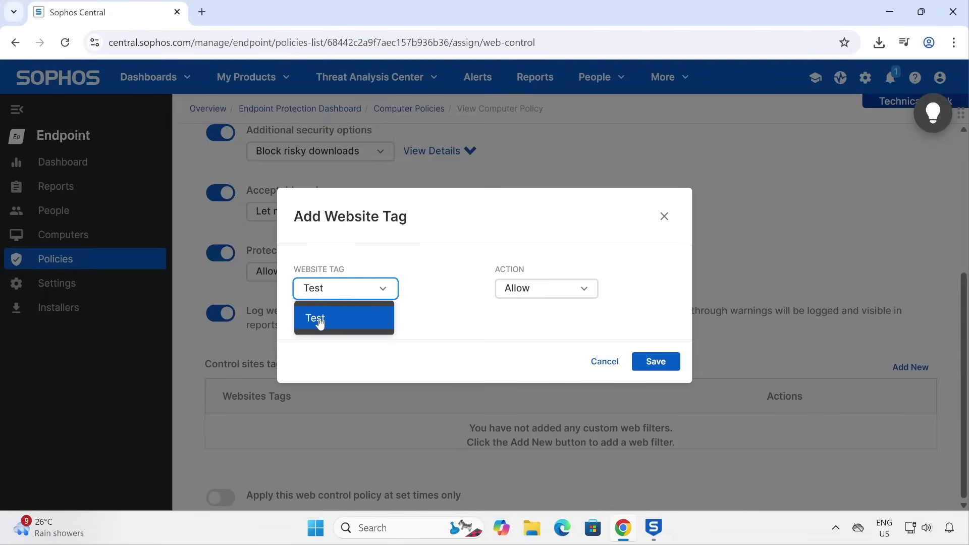
{"action": "left_click", "coordinate": [558, 290]}
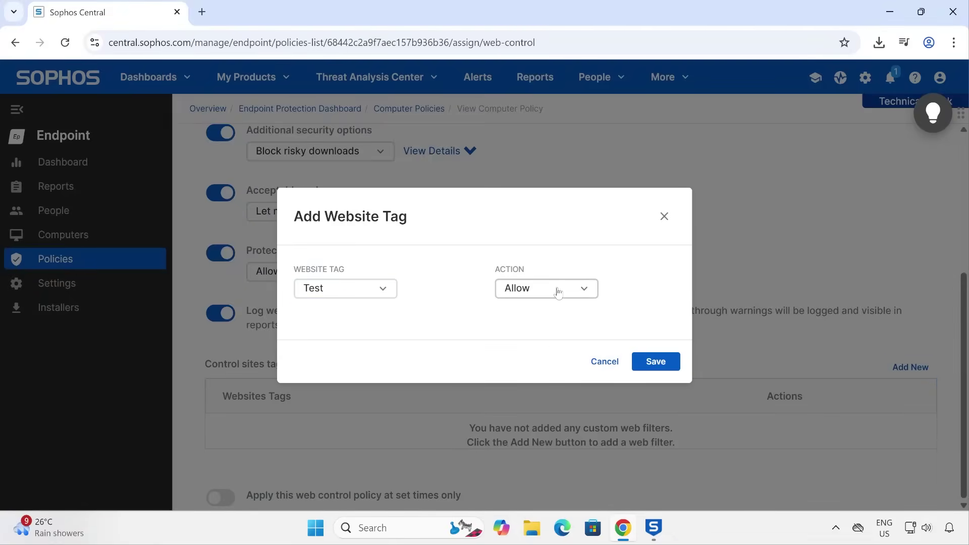
{"action": "left_click", "coordinate": [560, 292]}
{"action": "left_click", "coordinate": [673, 368]}
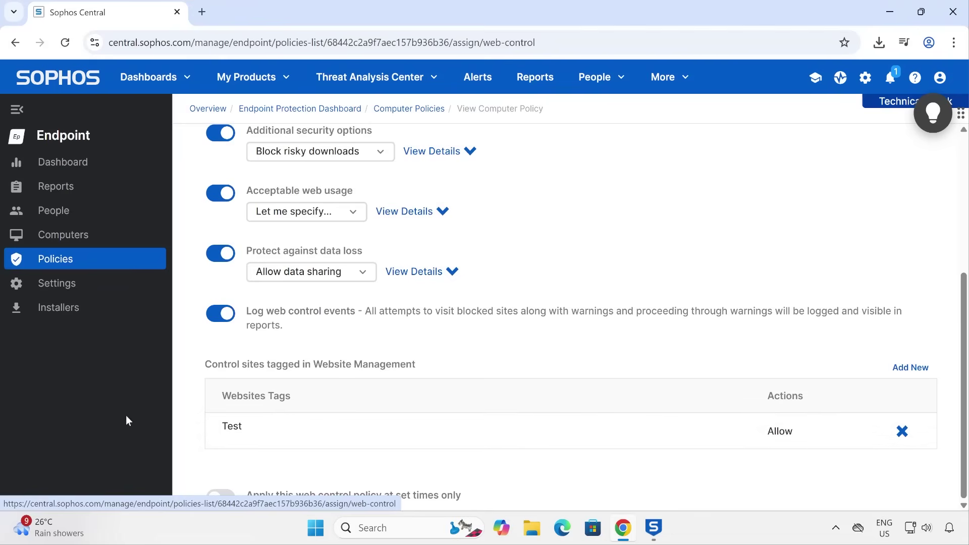
Reopen Base Policy WC and examine the user groups available for assignment to the policy
{"action": "scroll", "coordinate": [273, 333], "scroll_direction": "down", "scroll_amount": 9}
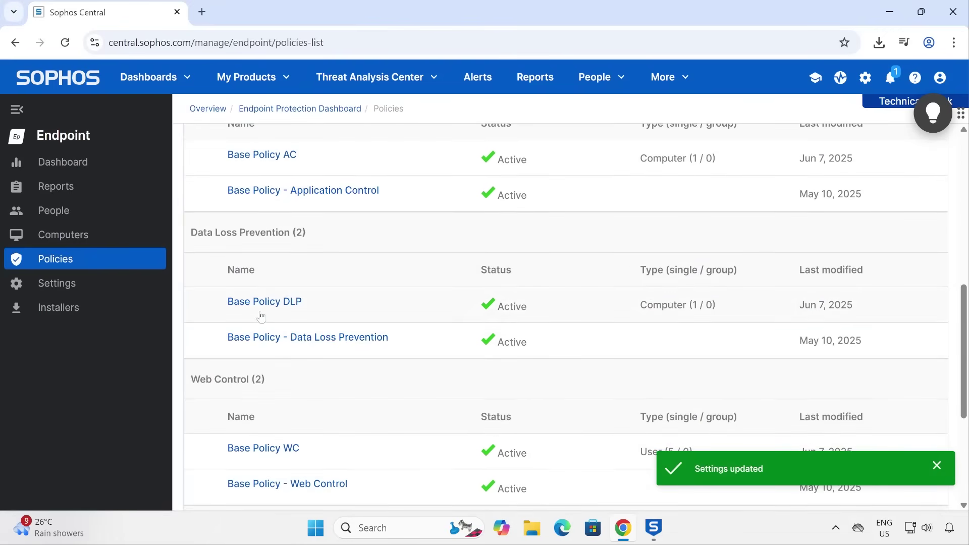
{"action": "scroll", "coordinate": [267, 323], "scroll_direction": "down", "scroll_amount": 3}
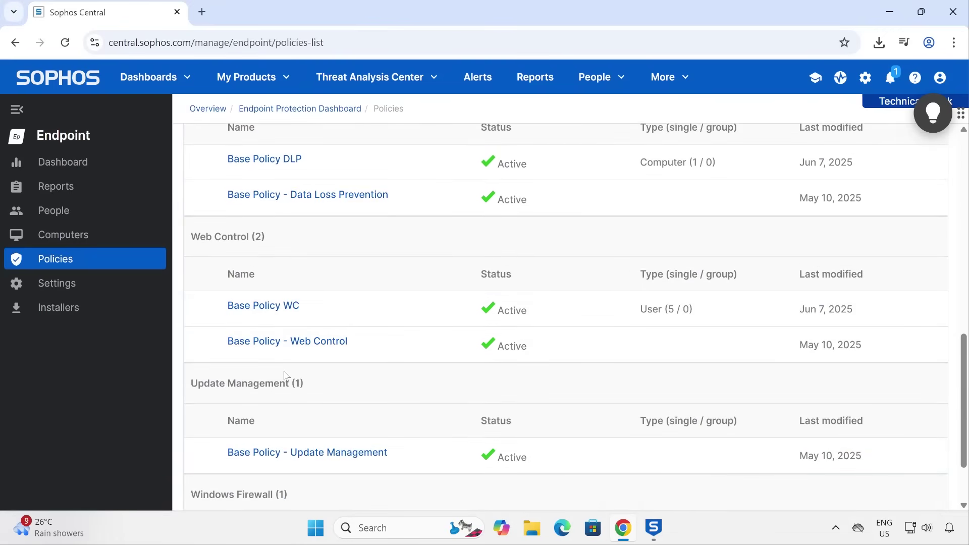
{"action": "left_click", "coordinate": [248, 309]}
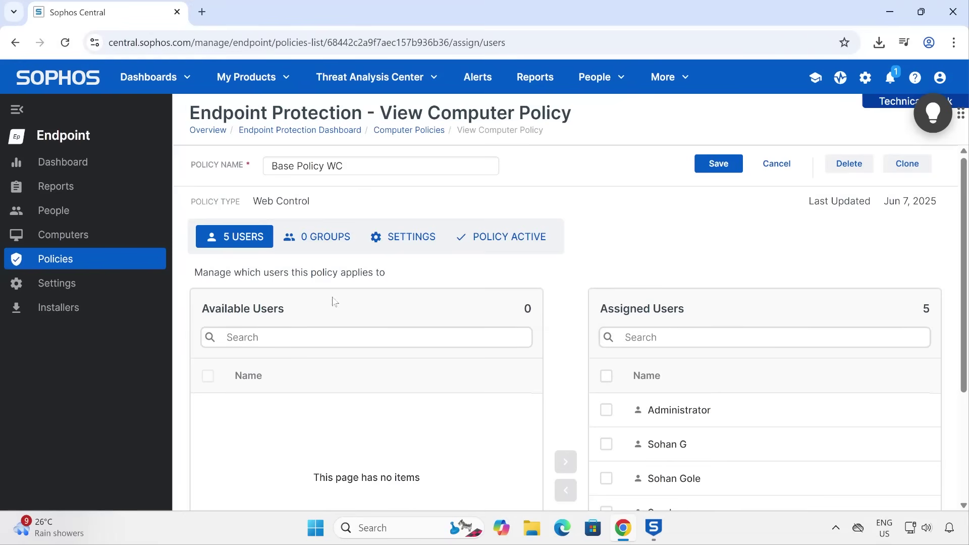
{"action": "left_click", "coordinate": [318, 240]}
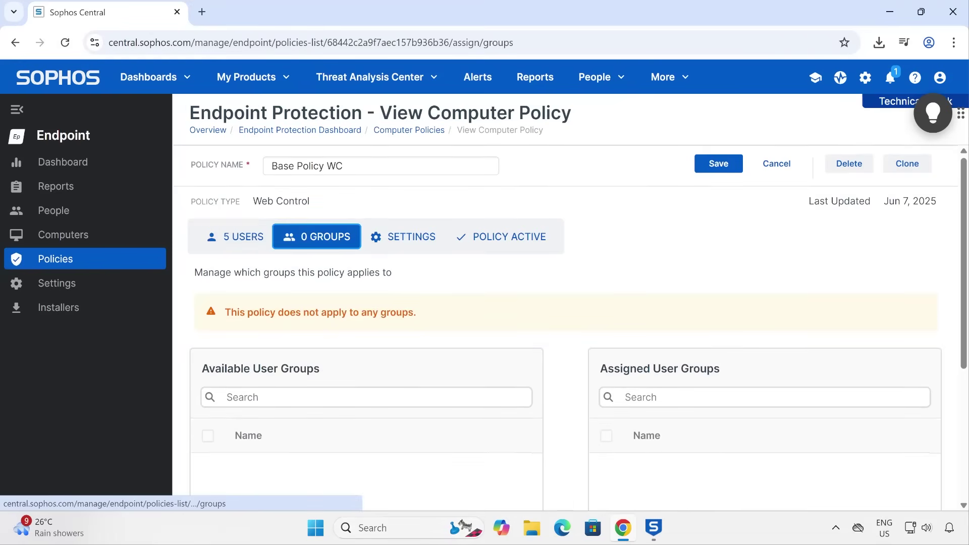
{"action": "scroll", "coordinate": [364, 374], "scroll_direction": "down", "scroll_amount": 2}
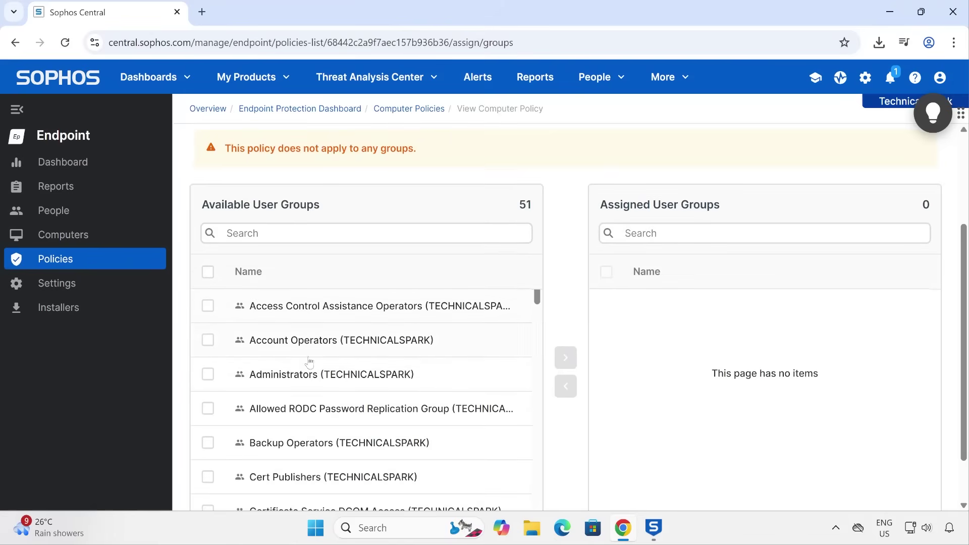
{"action": "scroll", "coordinate": [318, 434], "scroll_direction": "down", "scroll_amount": 4}
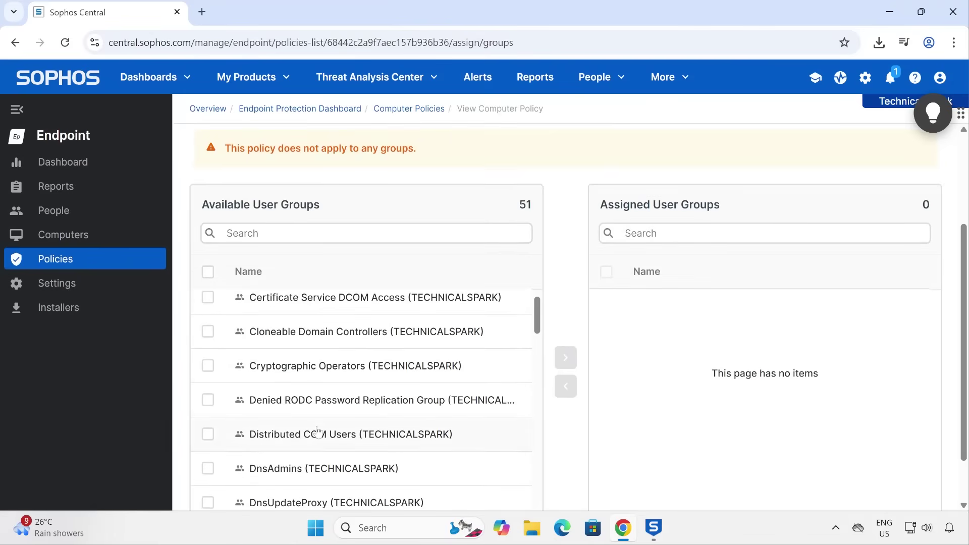
{"action": "scroll", "coordinate": [319, 435], "scroll_direction": "down", "scroll_amount": 1}
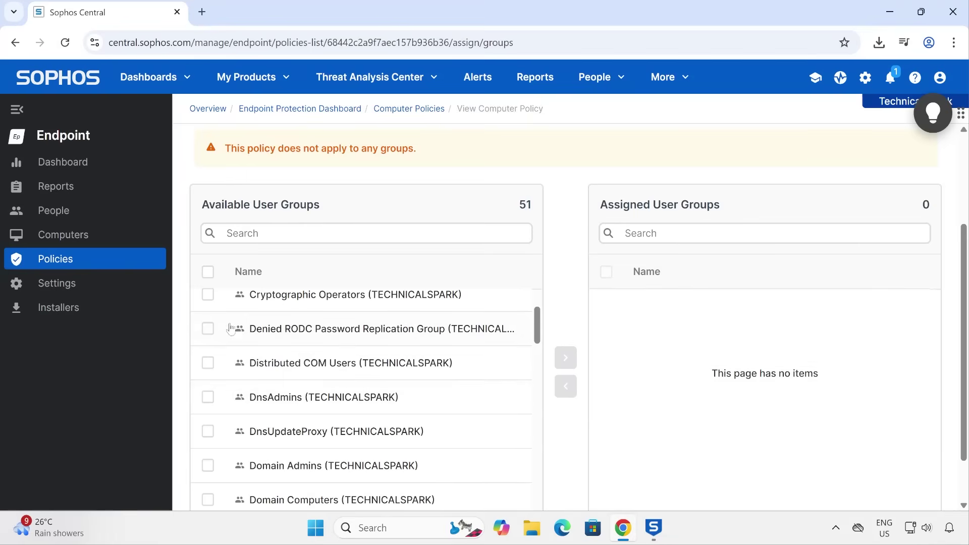
{"action": "scroll", "coordinate": [293, 350], "scroll_direction": "up", "scroll_amount": 3}
{"action": "scroll", "coordinate": [559, 320], "scroll_direction": "up", "scroll_amount": 3}
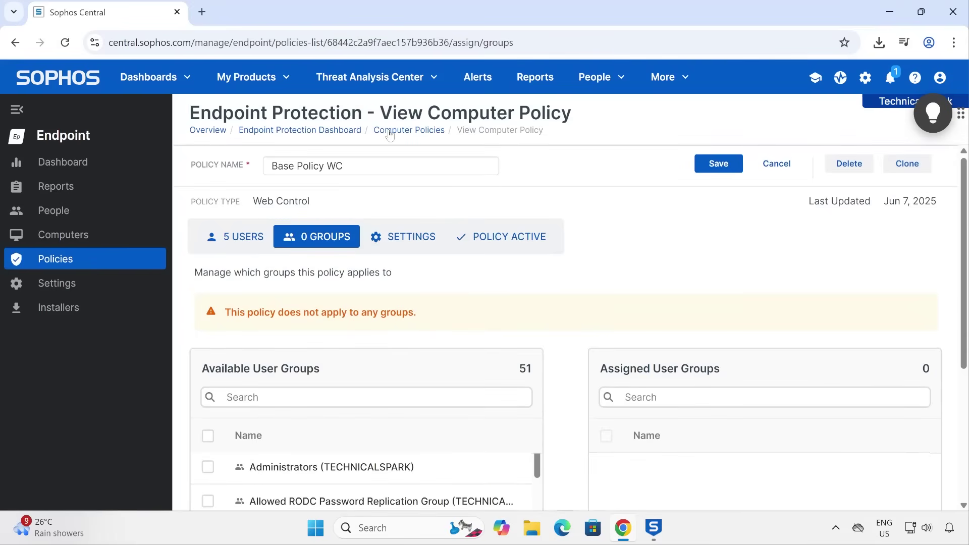
Return to the computer policies list and look through its policies down to the Web Control section
{"action": "left_click", "coordinate": [386, 131]}
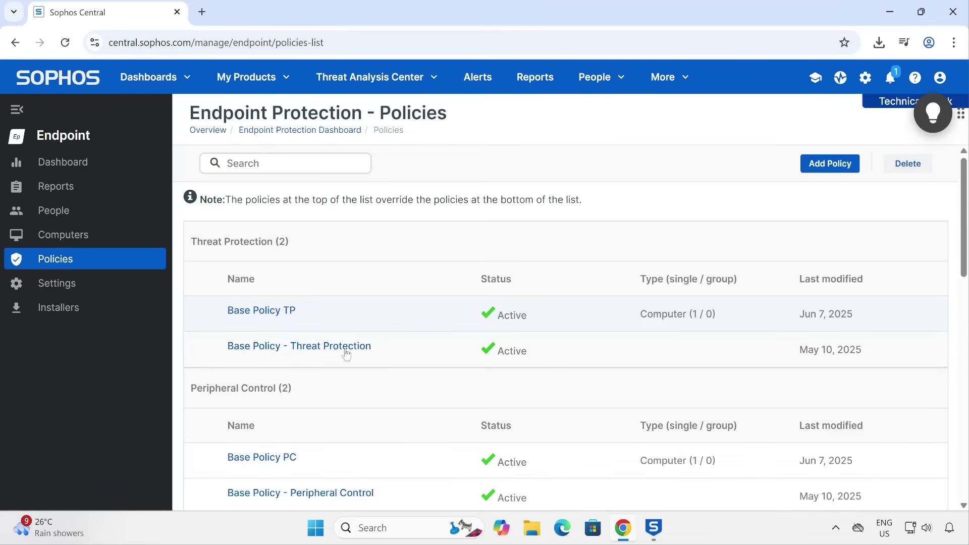
{"action": "scroll", "coordinate": [313, 367], "scroll_direction": "down", "scroll_amount": 5}
{"action": "scroll", "coordinate": [410, 351], "scroll_direction": "down", "scroll_amount": 9}
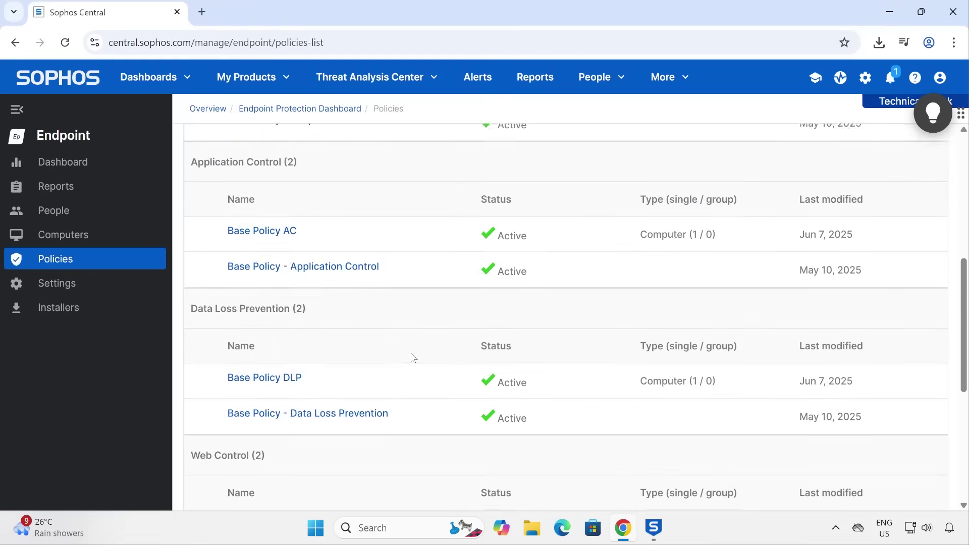